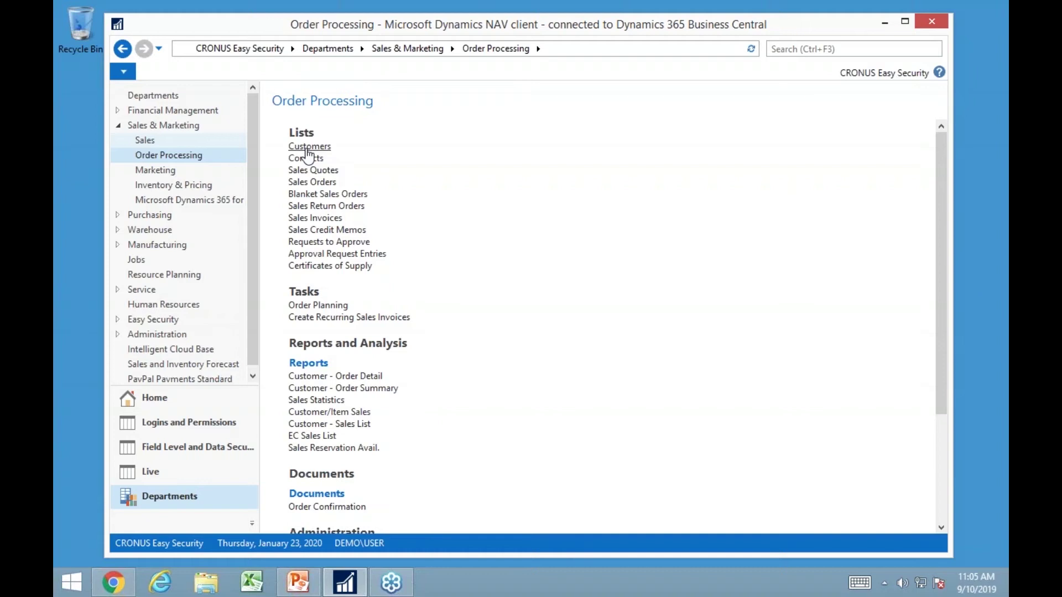
- Open the Customers list and bring up the customer card of Selangorian Ltd
{"action": "left_click", "coordinate": [308, 147]}
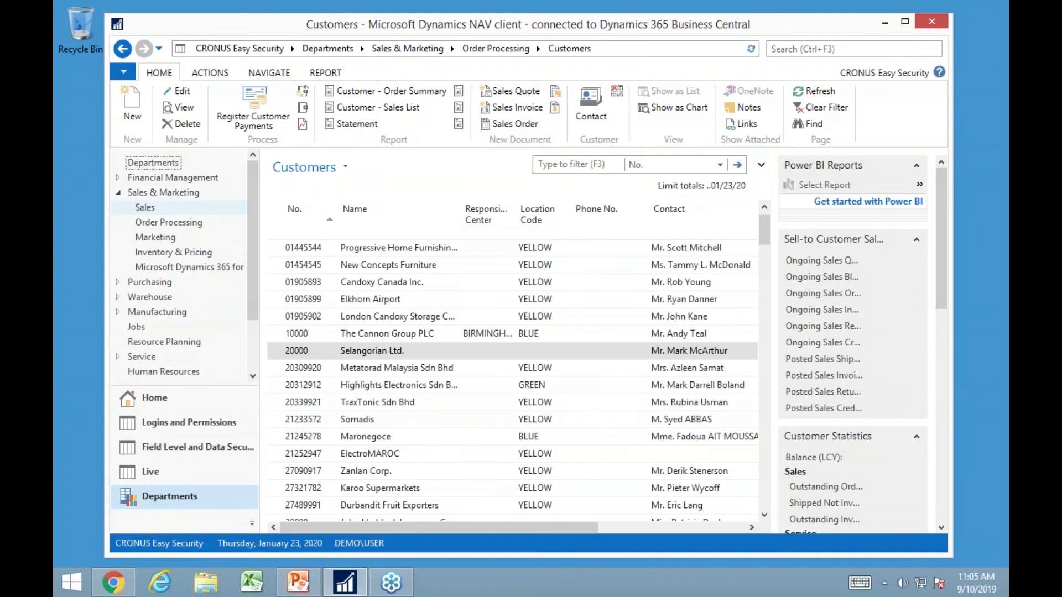
{"action": "scroll", "coordinate": [484, 340], "scroll_direction": "down", "scroll_amount": 5}
{"action": "scroll", "coordinate": [492, 368], "scroll_direction": "down", "scroll_amount": 1}
{"action": "scroll", "coordinate": [442, 368], "scroll_direction": "up", "scroll_amount": 8}
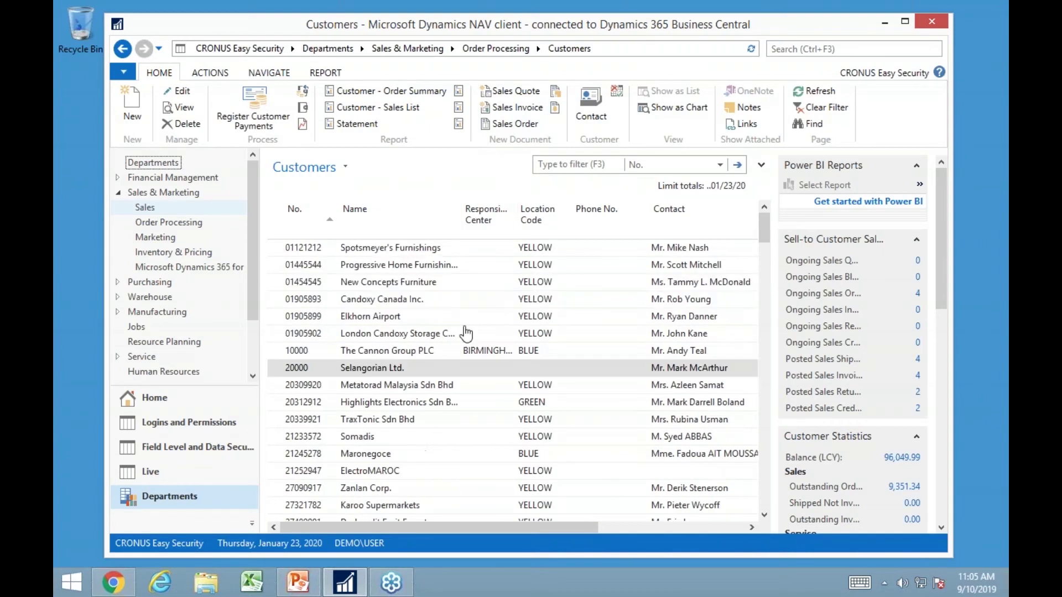
{"action": "left_click", "coordinate": [307, 369]}
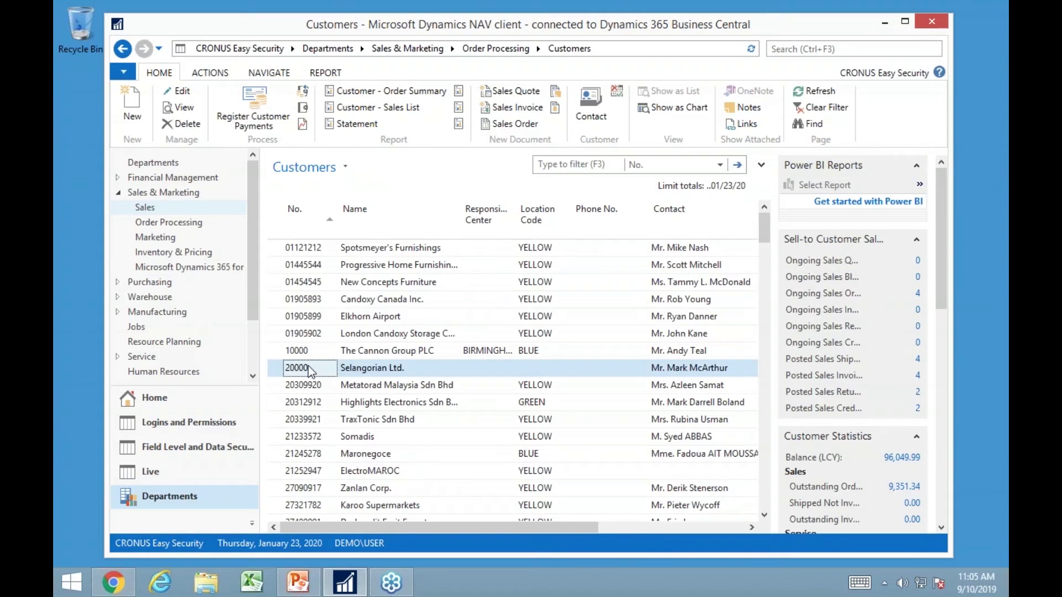
{"action": "double_click", "coordinate": [309, 367]}
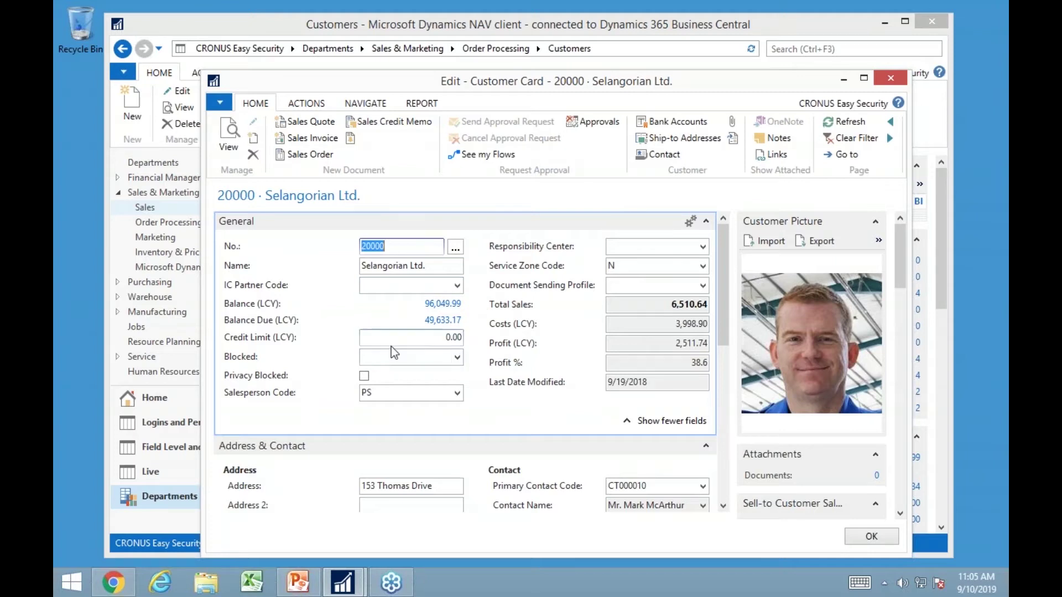
- Check whether the Address 2 and Credit Limit (LCY) fields on the customer card can be edited, and close the card
{"action": "scroll", "coordinate": [390, 424], "scroll_direction": "down", "scroll_amount": 2}
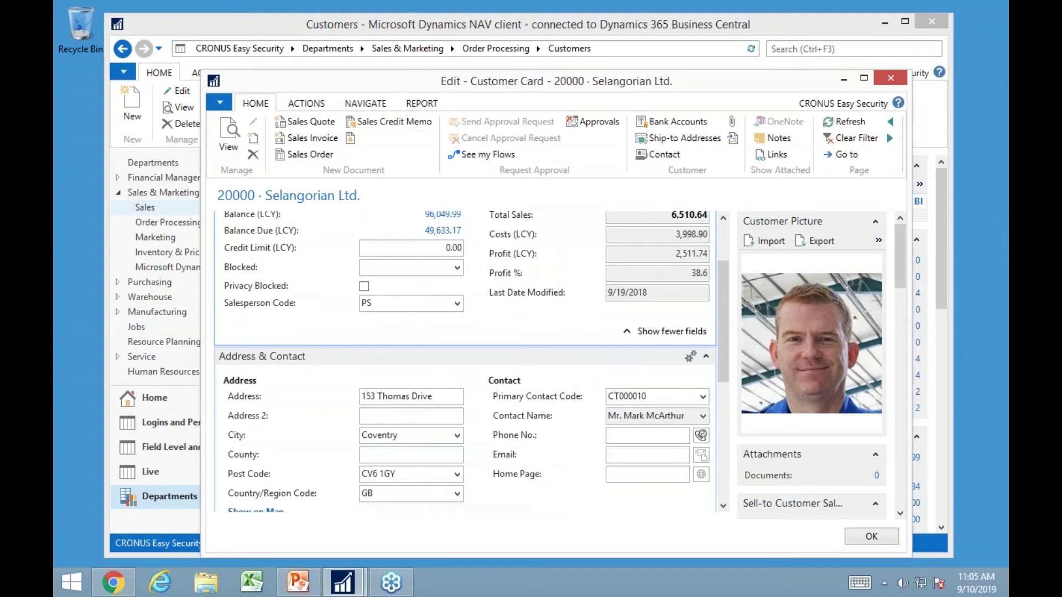
{"action": "left_click", "coordinate": [394, 416]}
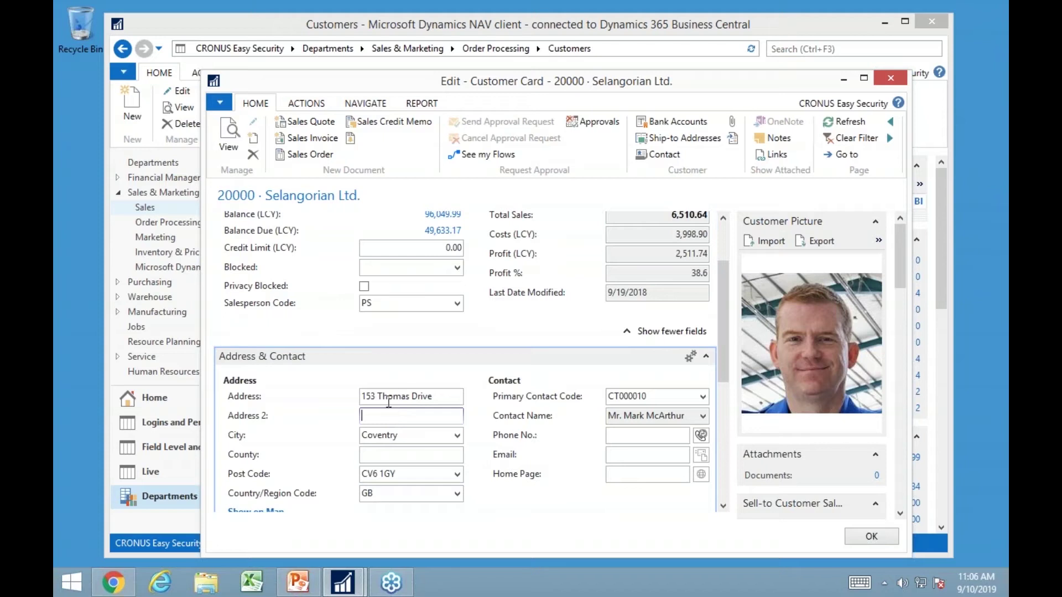
{"action": "left_click", "coordinate": [387, 248]}
{"action": "scroll", "coordinate": [387, 248], "scroll_direction": "up", "scroll_amount": 2}
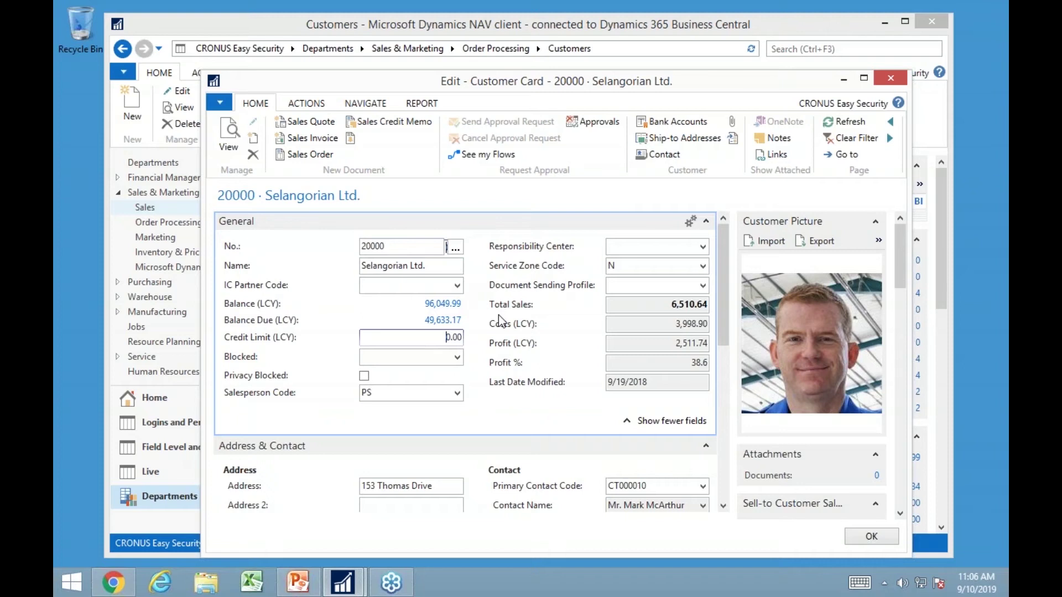
{"action": "key", "text": "Escape"}
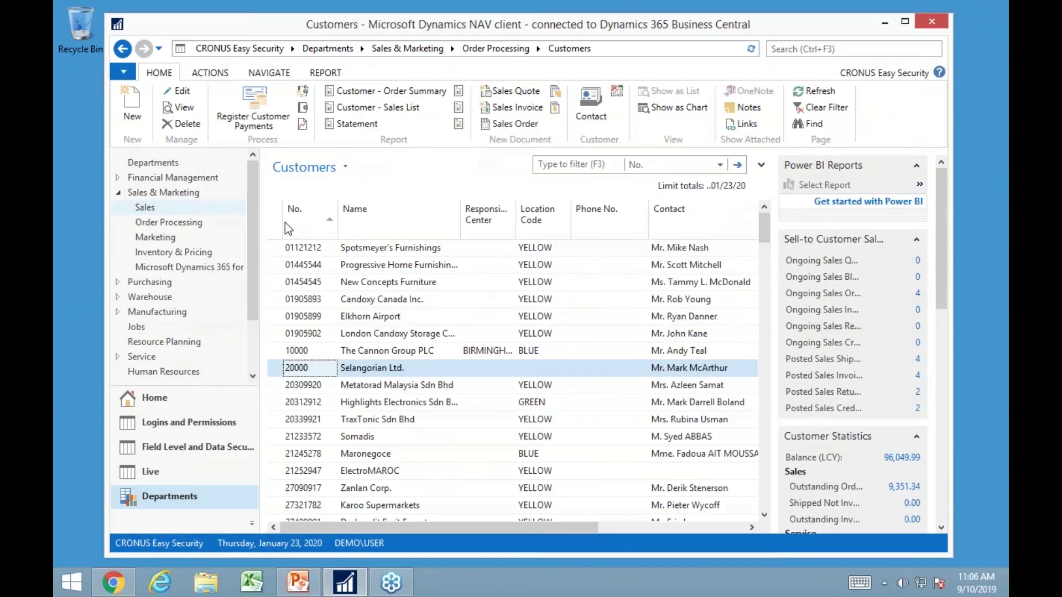
- Create a User Security Setup entry with a blank user ID for source table 18 (Customer) with field level security code READONLY
{"action": "left_click", "coordinate": [152, 405]}
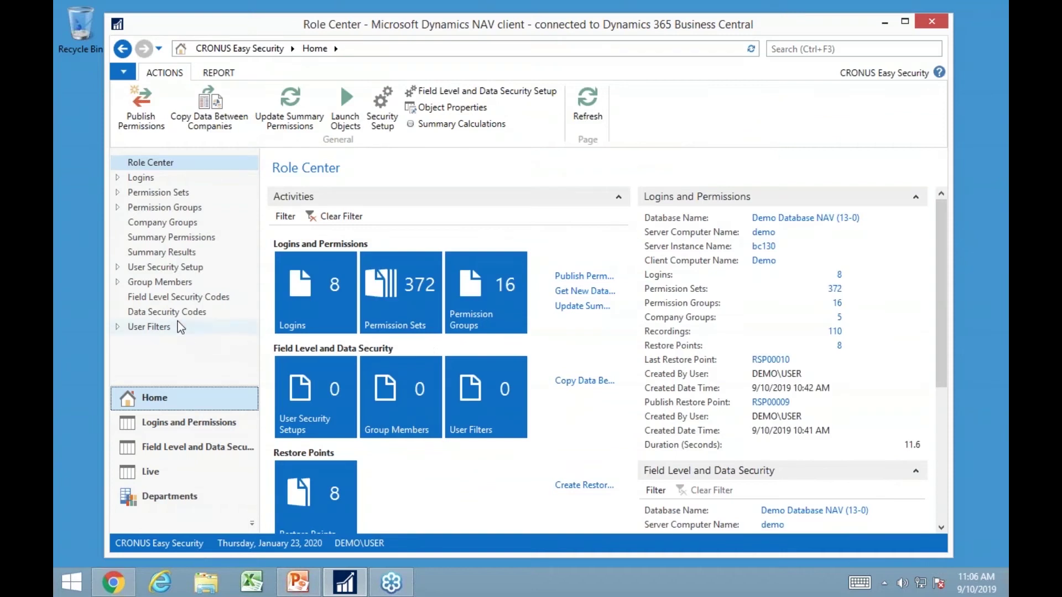
{"action": "left_click", "coordinate": [149, 269]}
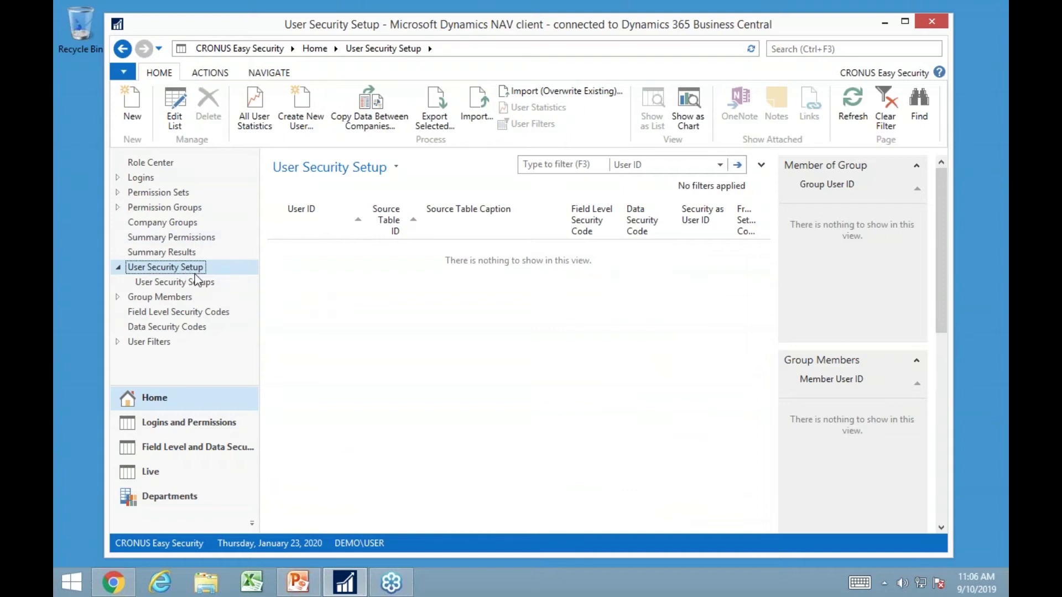
{"action": "left_click", "coordinate": [134, 111]}
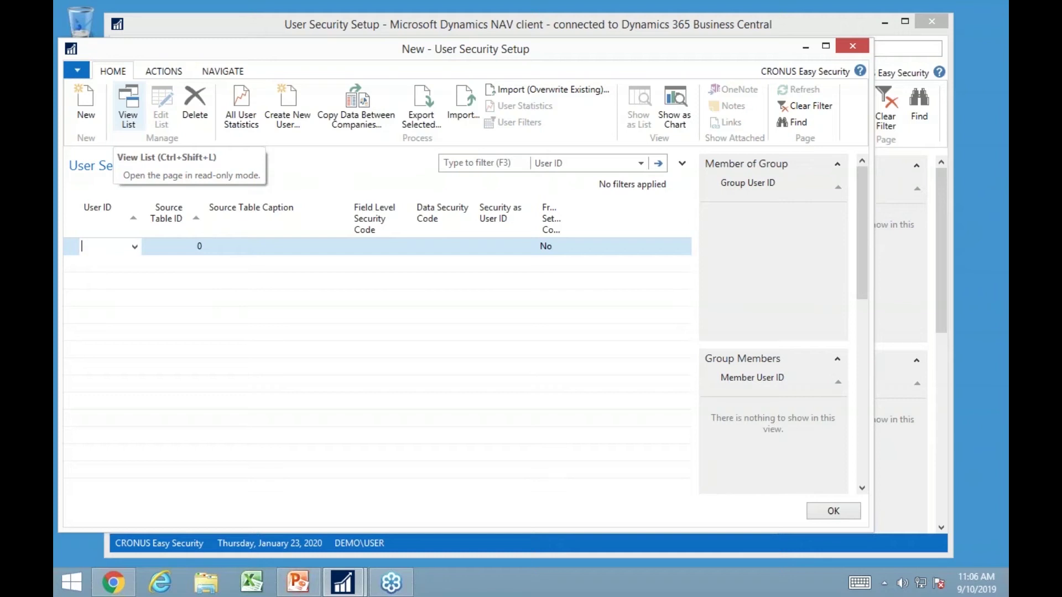
{"action": "key", "text": "Tab"}
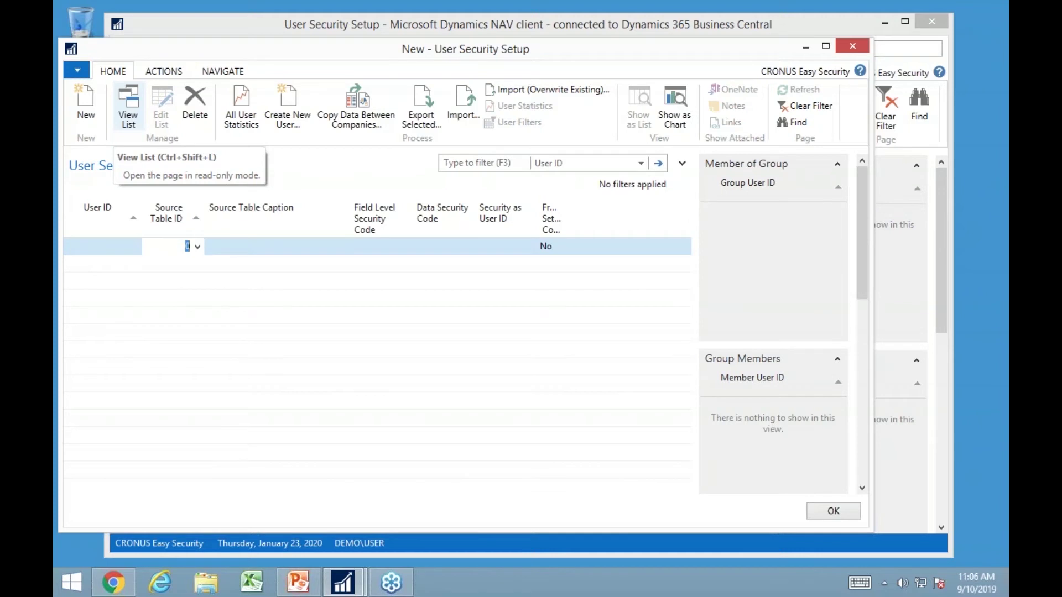
{"action": "type", "text": "1"}
{"action": "key", "text": "Tab"}
{"action": "key", "text": "Down"}
{"action": "key", "text": "Up"}
{"action": "key", "text": "shift+Tab"}
{"action": "key", "text": "shift+Tab"}
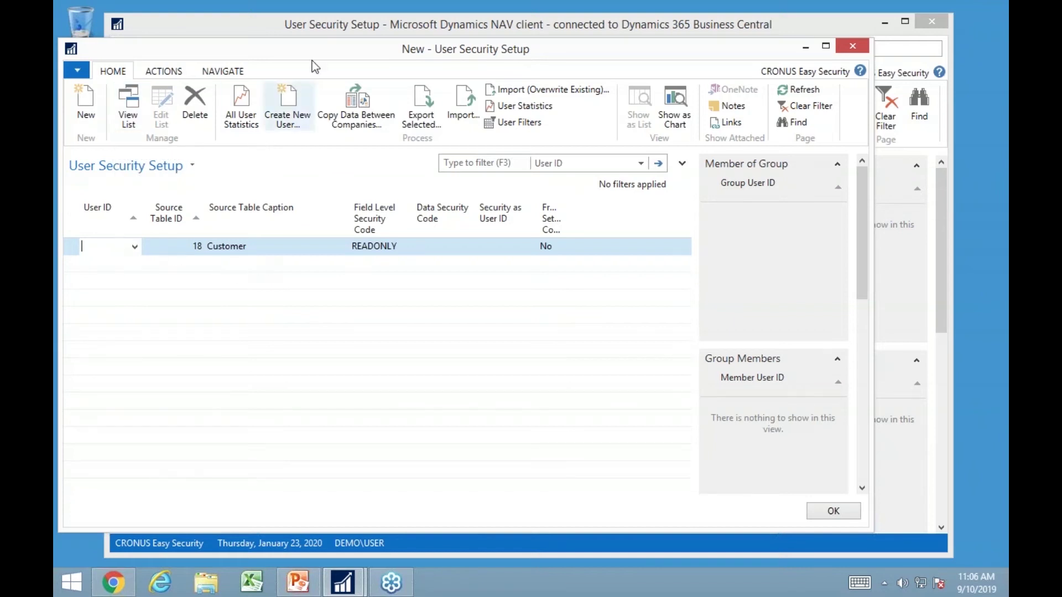
- Return to the Customers list, check the general and address fields on Selangorian Ltd.'s card for edit access, and close the card
{"action": "left_click", "coordinate": [274, 24]}
{"action": "left_click", "coordinate": [164, 492]}
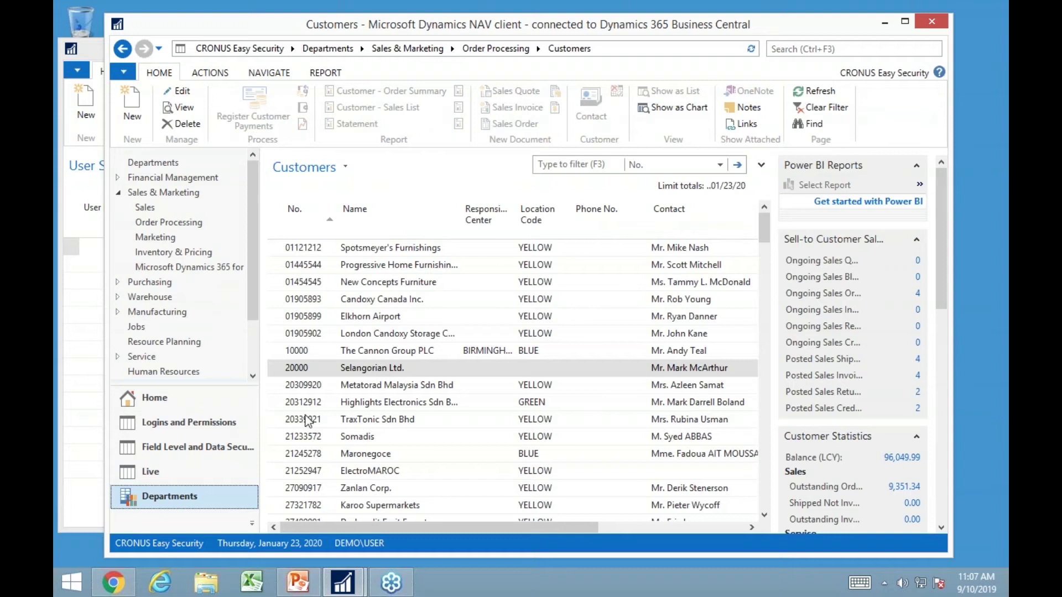
{"action": "left_click", "coordinate": [307, 368]}
{"action": "double_click", "coordinate": [307, 367]}
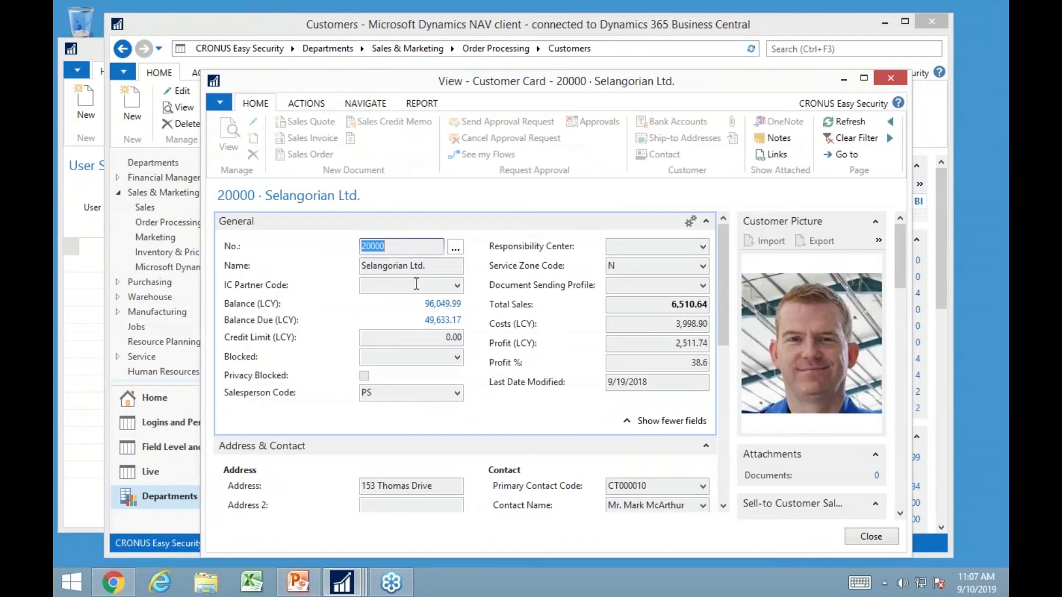
{"action": "left_click", "coordinate": [416, 336]}
{"action": "scroll", "coordinate": [440, 416], "scroll_direction": "down", "scroll_amount": 5}
{"action": "scroll", "coordinate": [441, 416], "scroll_direction": "up", "scroll_amount": 5}
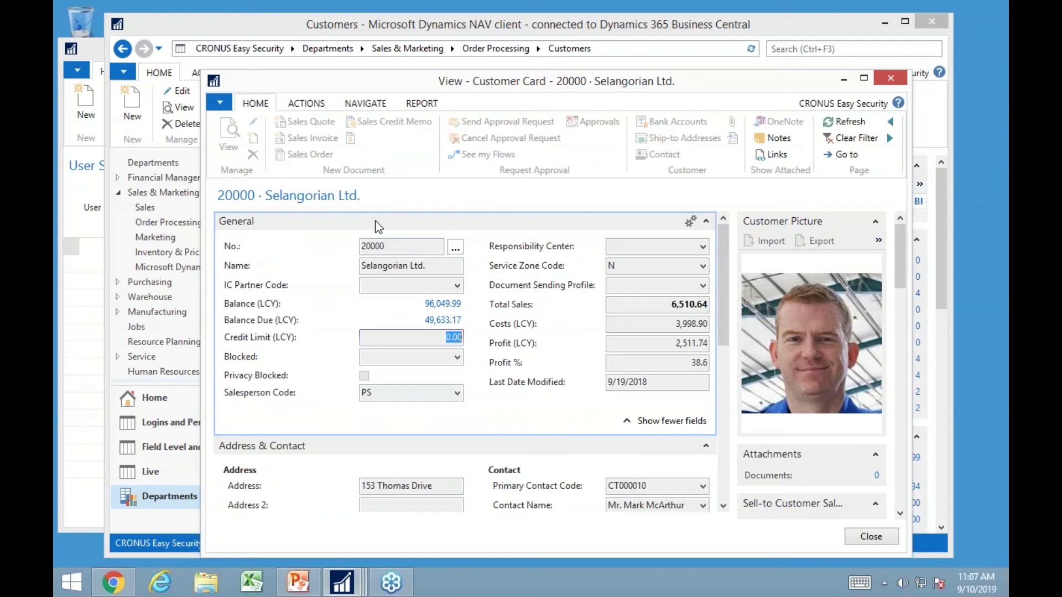
{"action": "key", "text": "Escape"}
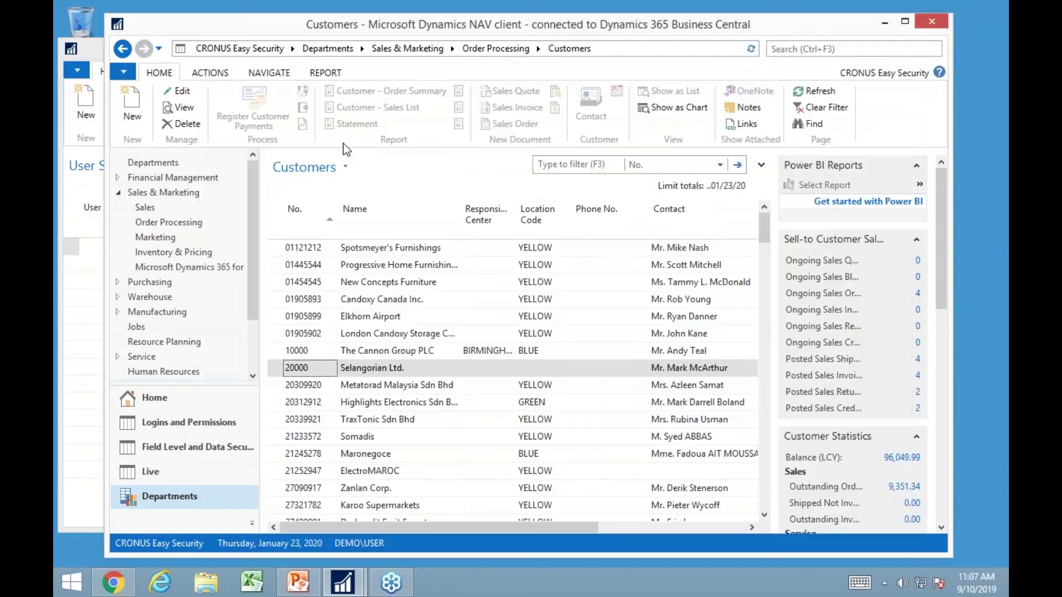
- Reopen Selangorian Ltd.'s customer card and examine its address fields and its available action, navigation and report commands
{"action": "double_click", "coordinate": [308, 369]}
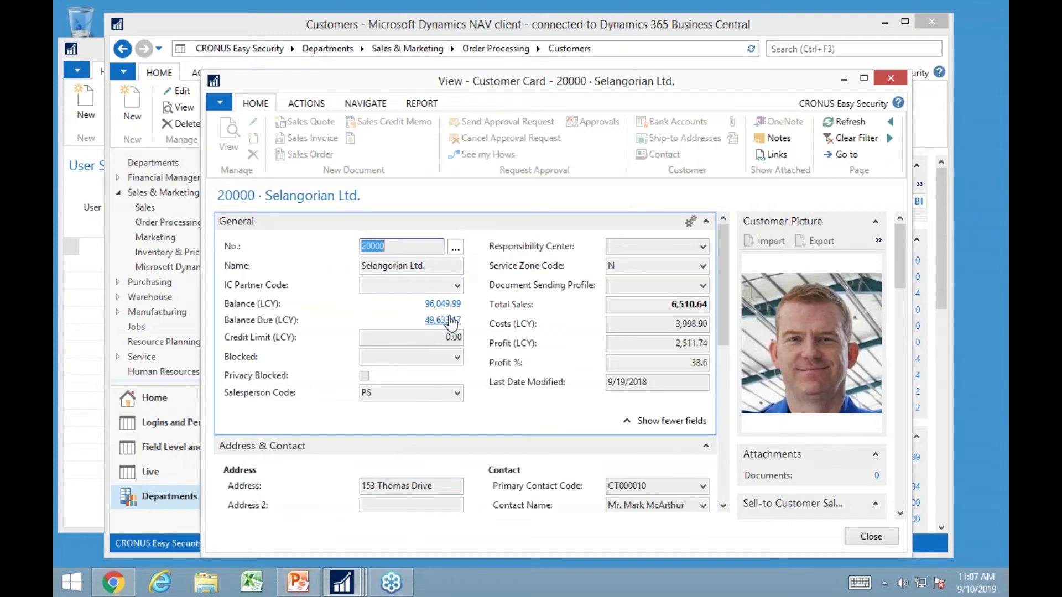
{"action": "scroll", "coordinate": [477, 458], "scroll_direction": "down", "scroll_amount": 3}
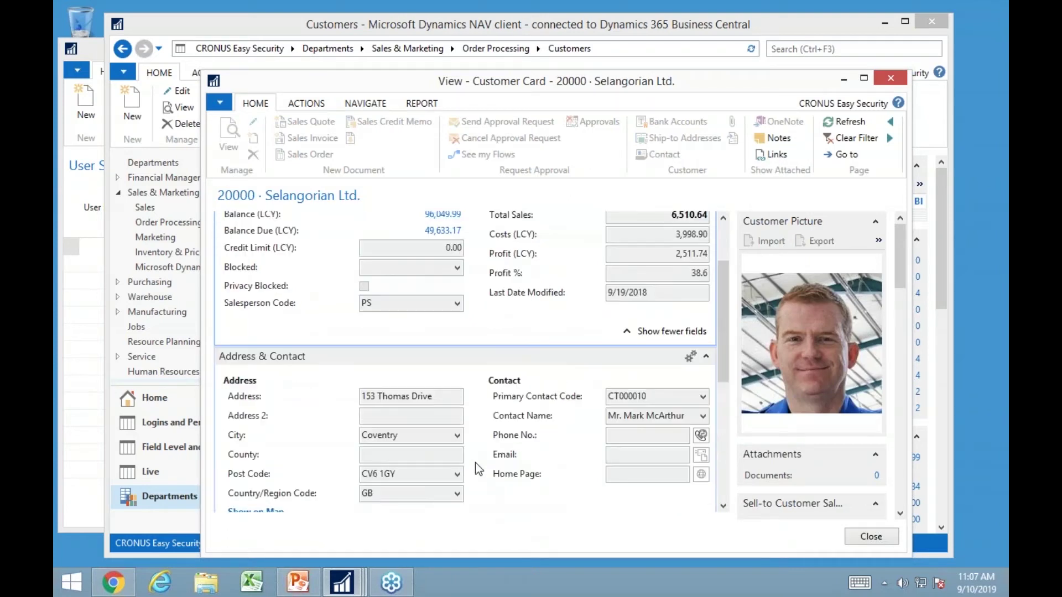
{"action": "scroll", "coordinate": [479, 483], "scroll_direction": "up", "scroll_amount": 3}
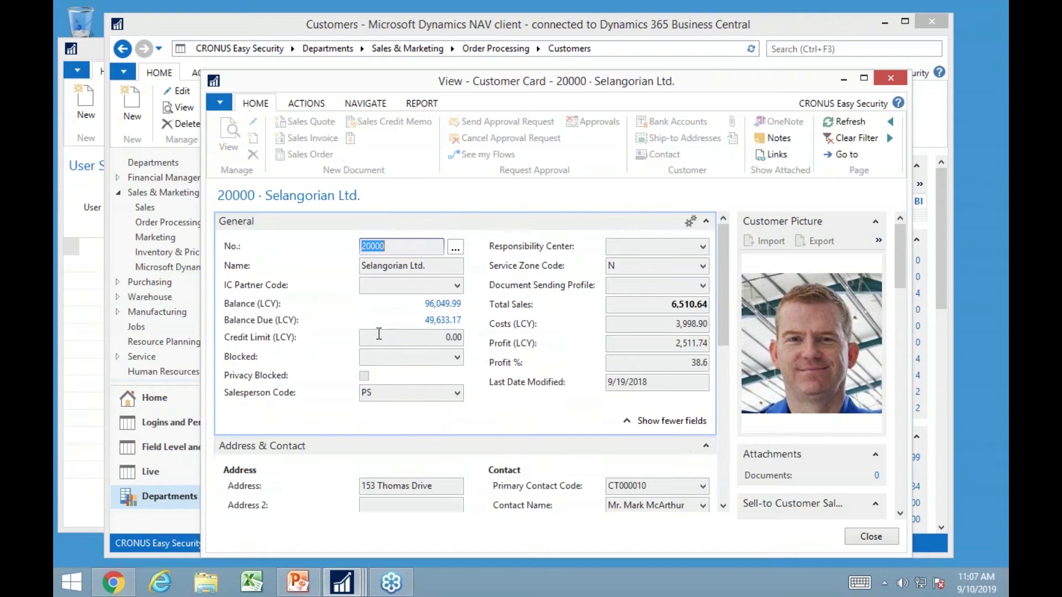
{"action": "left_click", "coordinate": [305, 103]}
{"action": "left_click", "coordinate": [362, 103]}
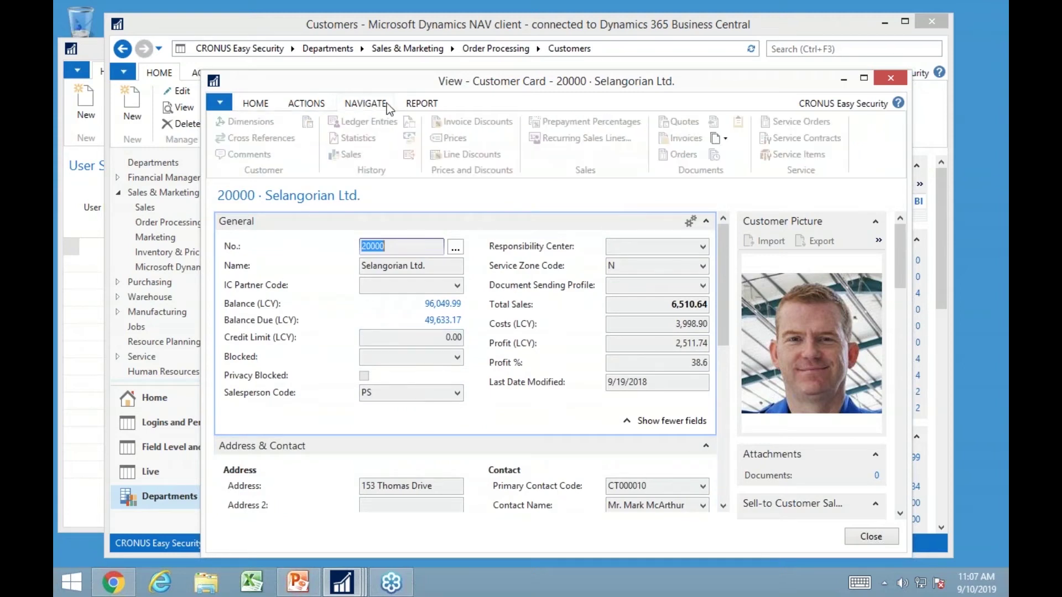
{"action": "left_click", "coordinate": [416, 104]}
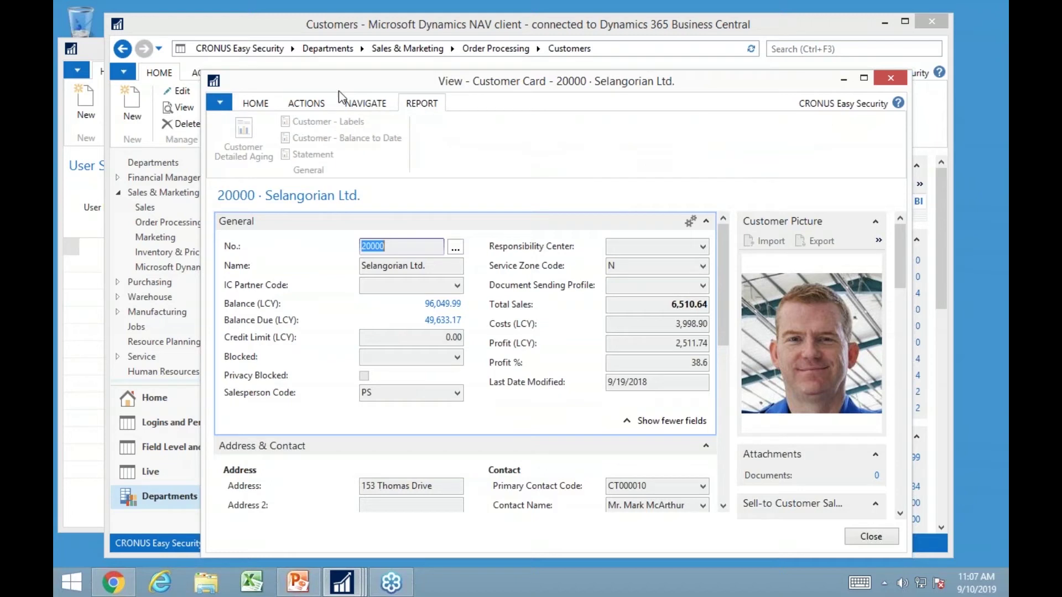
{"action": "left_click", "coordinate": [255, 105]}
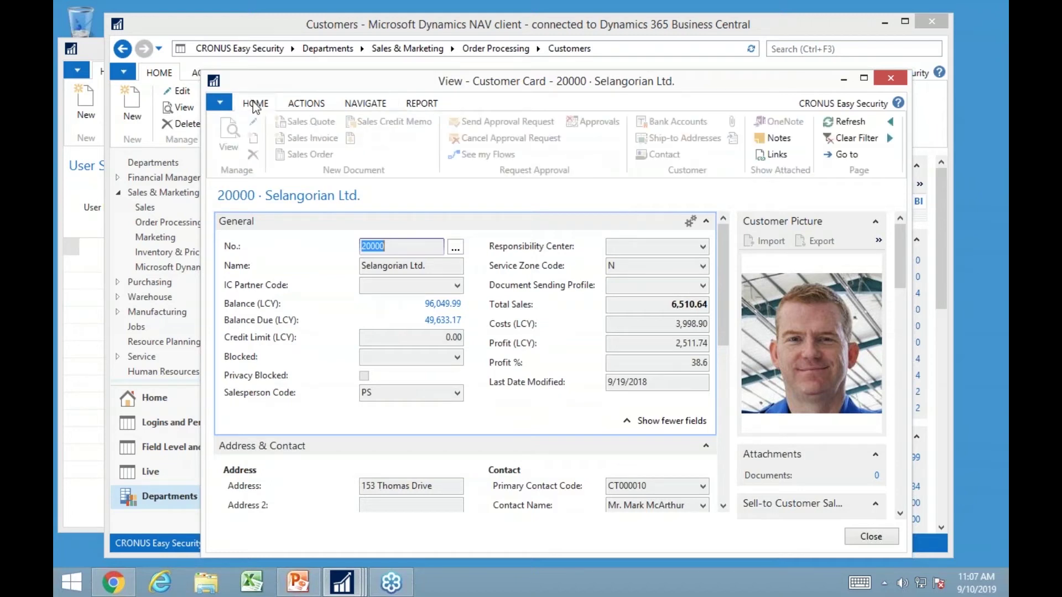
- Add a User Security Setup line for DEMO\USER on source table 18 with the field level security code left blank
{"action": "left_click", "coordinate": [84, 274]}
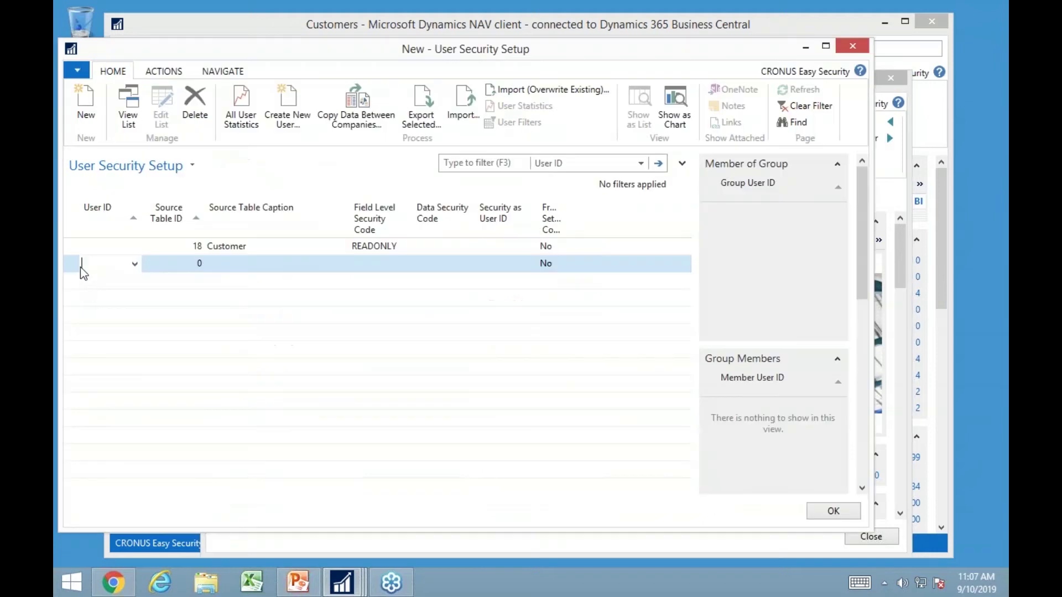
{"action": "left_click", "coordinate": [135, 265]}
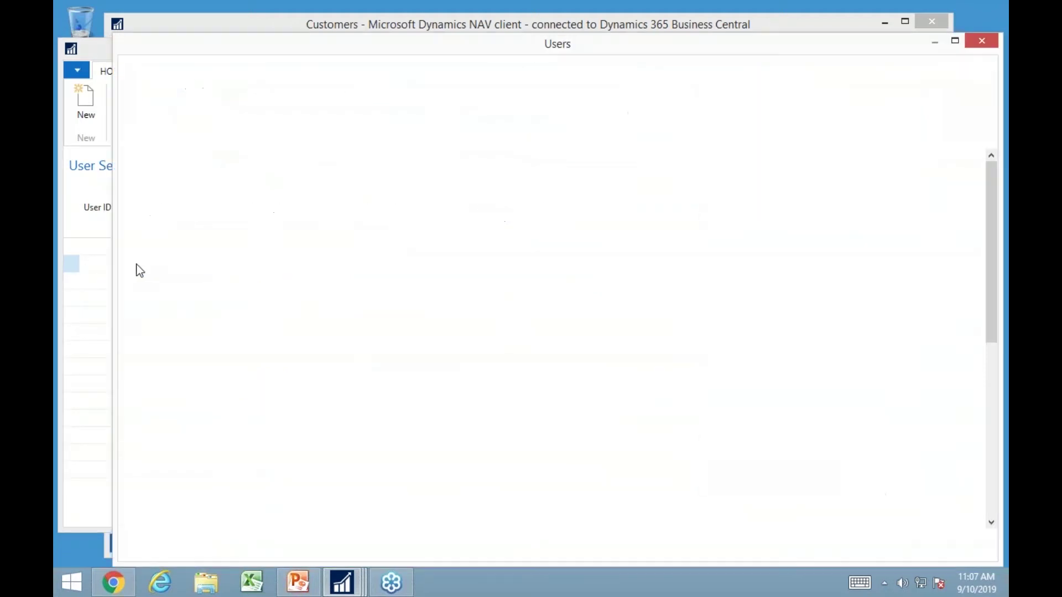
{"action": "double_click", "coordinate": [161, 361]}
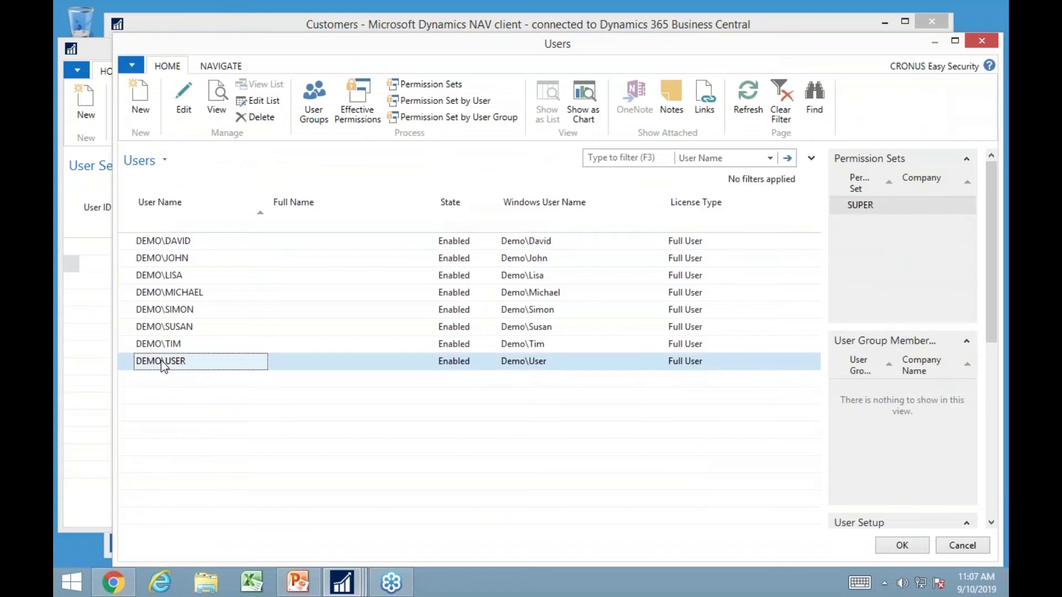
{"action": "type", "text": "18"}
{"action": "key", "text": "Tab"}
{"action": "key", "text": "BackSpace"}
- Create a new field level security code ADDRESS for source table 18, copying the permissions from the default code
{"action": "key", "text": "F4"}
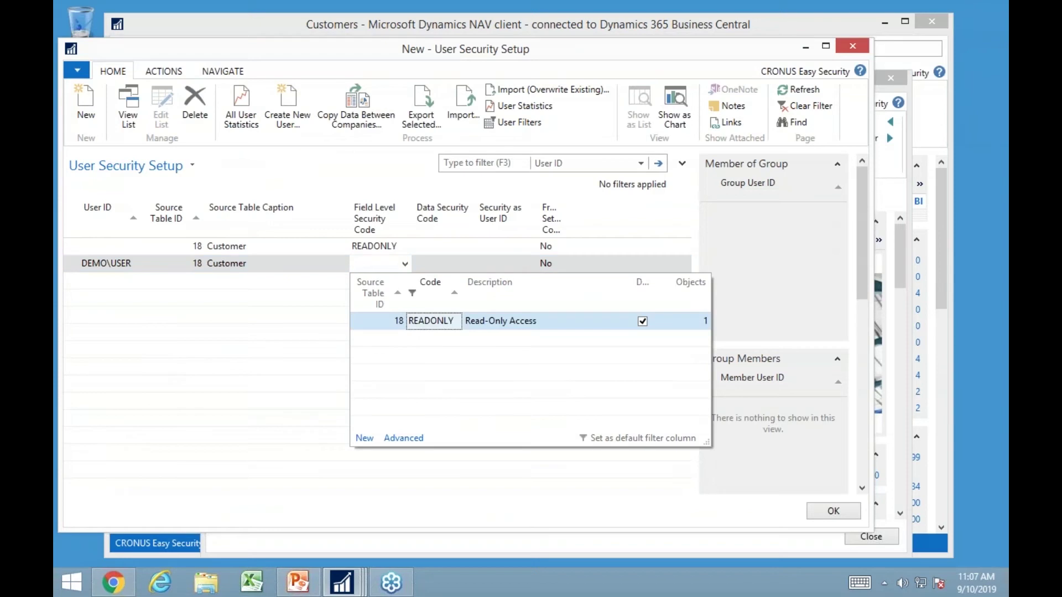
{"action": "key", "text": "Tab"}
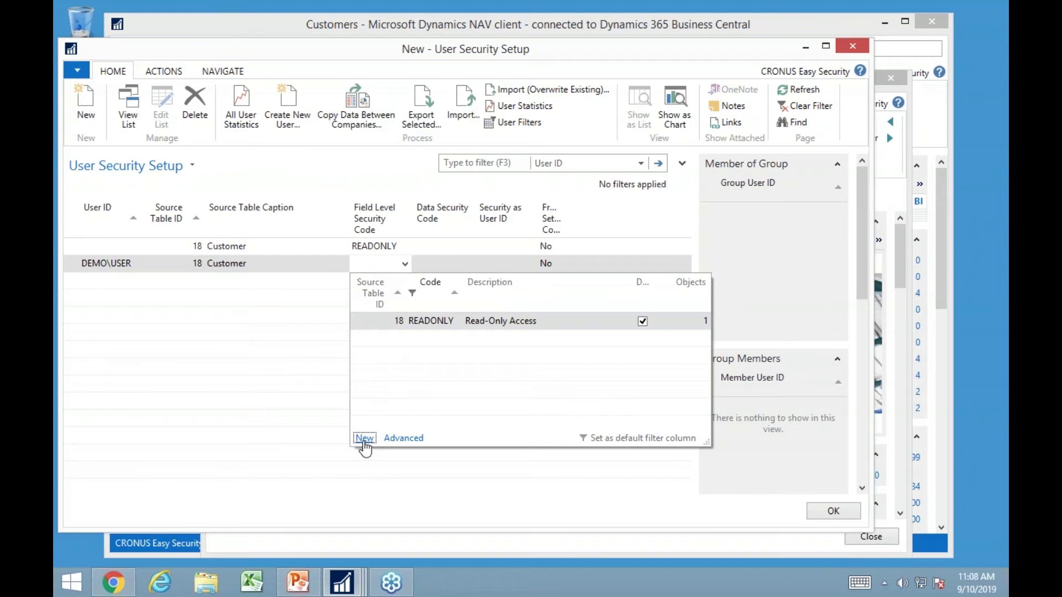
{"action": "left_click", "coordinate": [364, 439]}
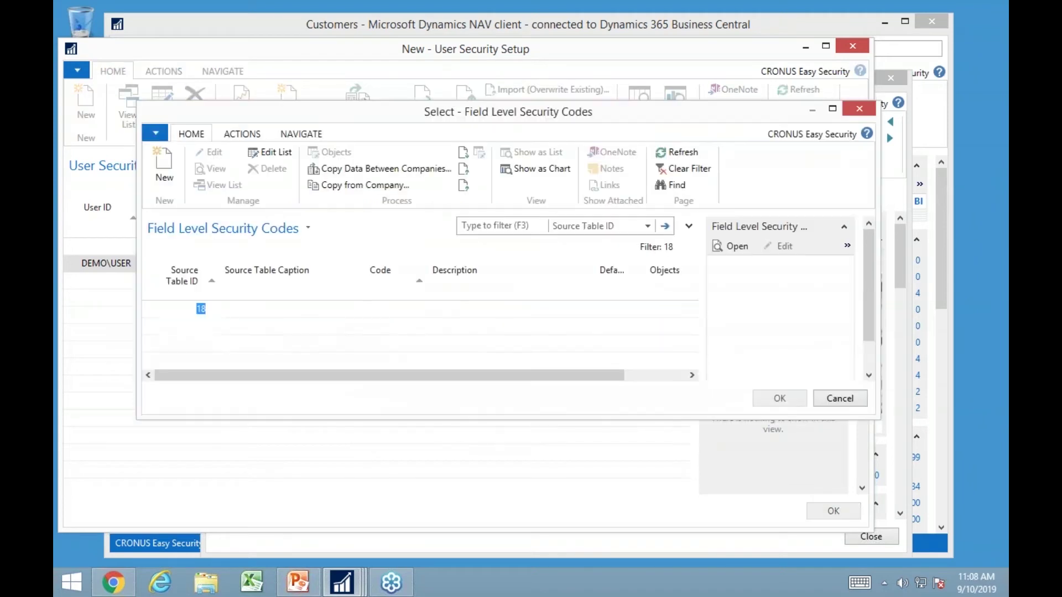
{"action": "left_click", "coordinate": [176, 185]}
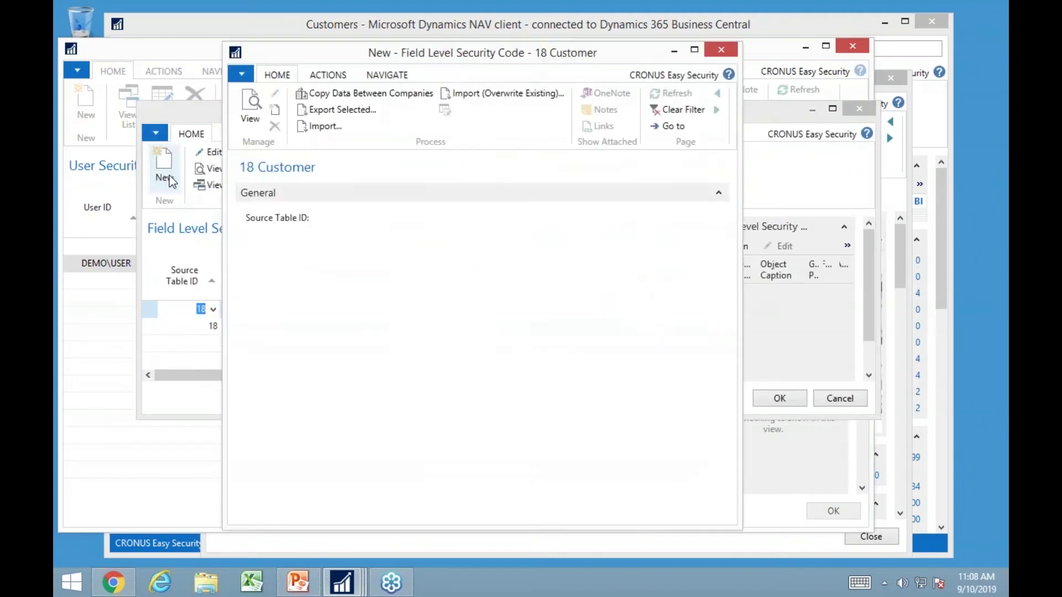
{"action": "left_click", "coordinate": [408, 240]}
{"action": "type", "text": "address"}
{"action": "key", "text": "Tab"}
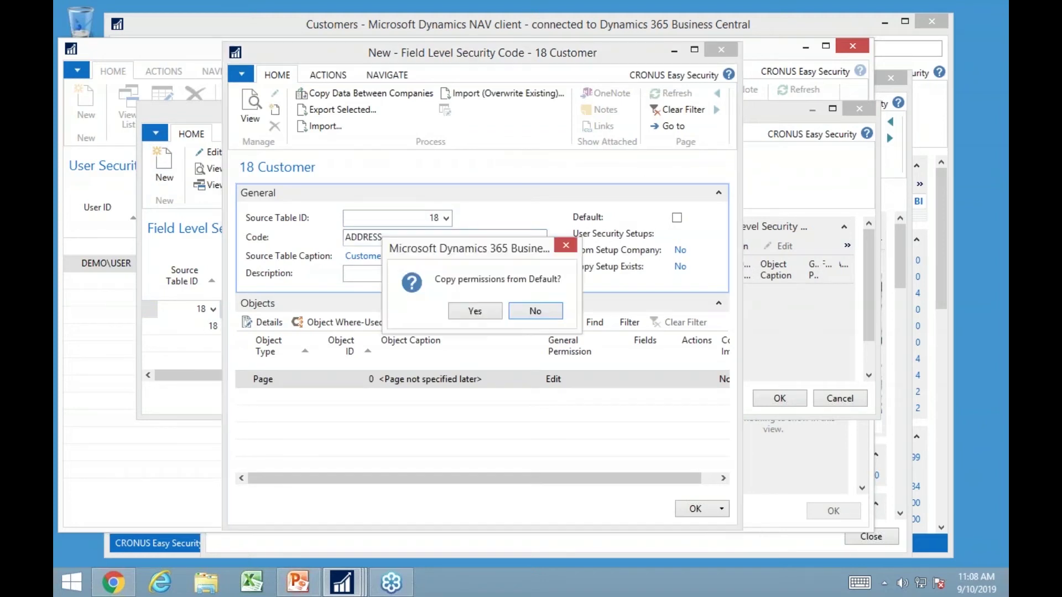
{"action": "left_click", "coordinate": [475, 312]}
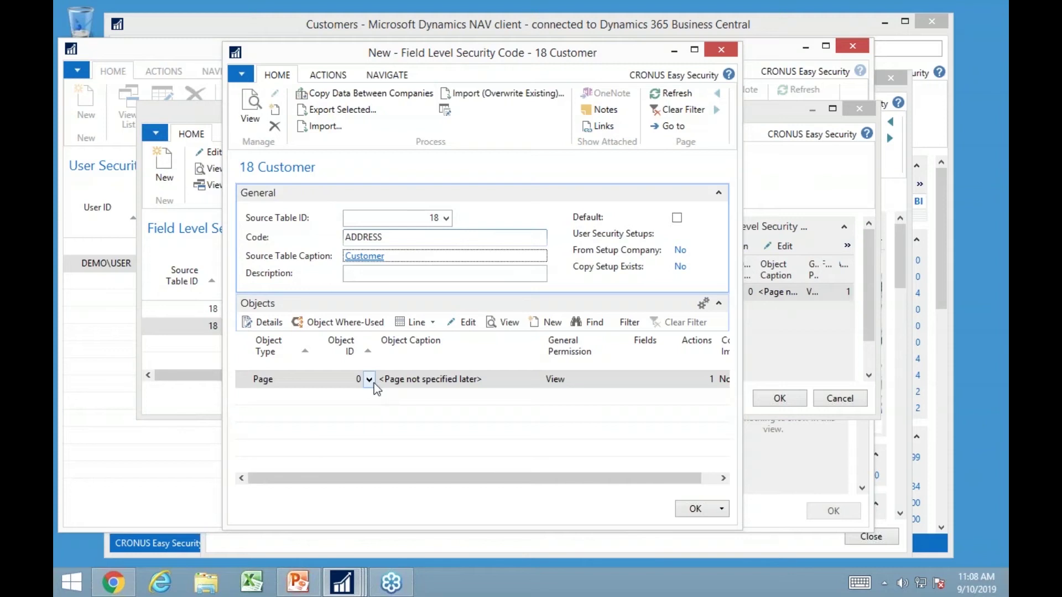
- Add page 21, Customer Card, as a second object line of the ADDRESS code
{"action": "left_click", "coordinate": [598, 380]}
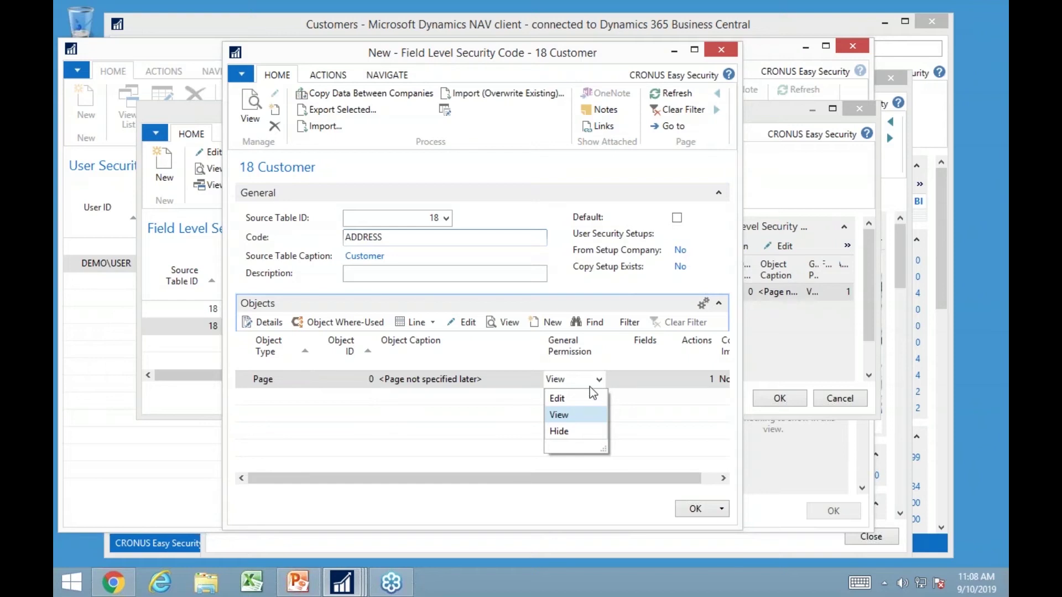
{"action": "left_click", "coordinate": [372, 397]}
{"action": "left_click", "coordinate": [367, 402]}
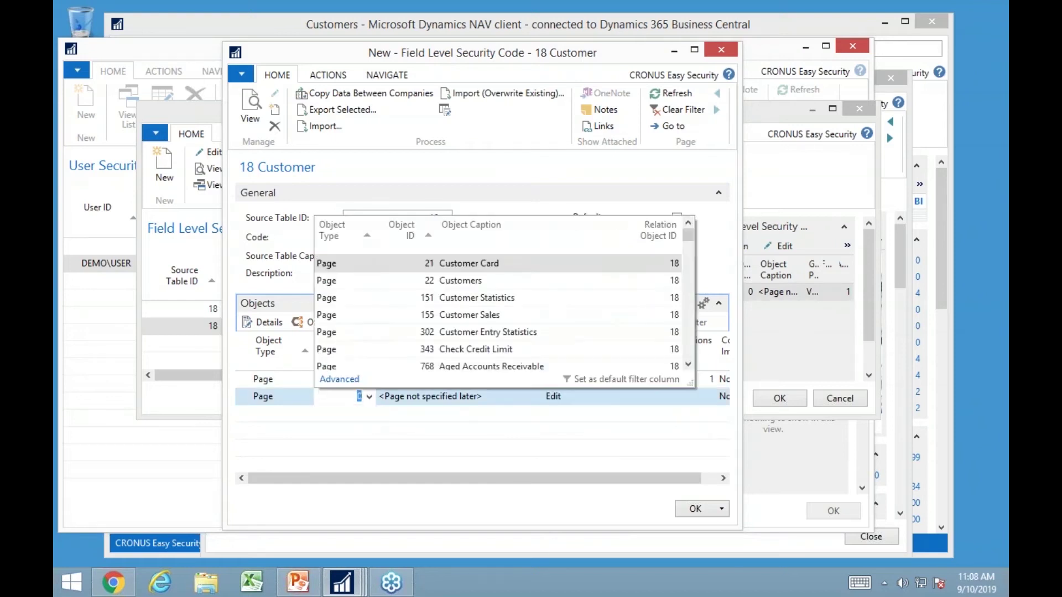
{"action": "left_click", "coordinate": [485, 263]}
{"action": "key", "text": "Tab"}
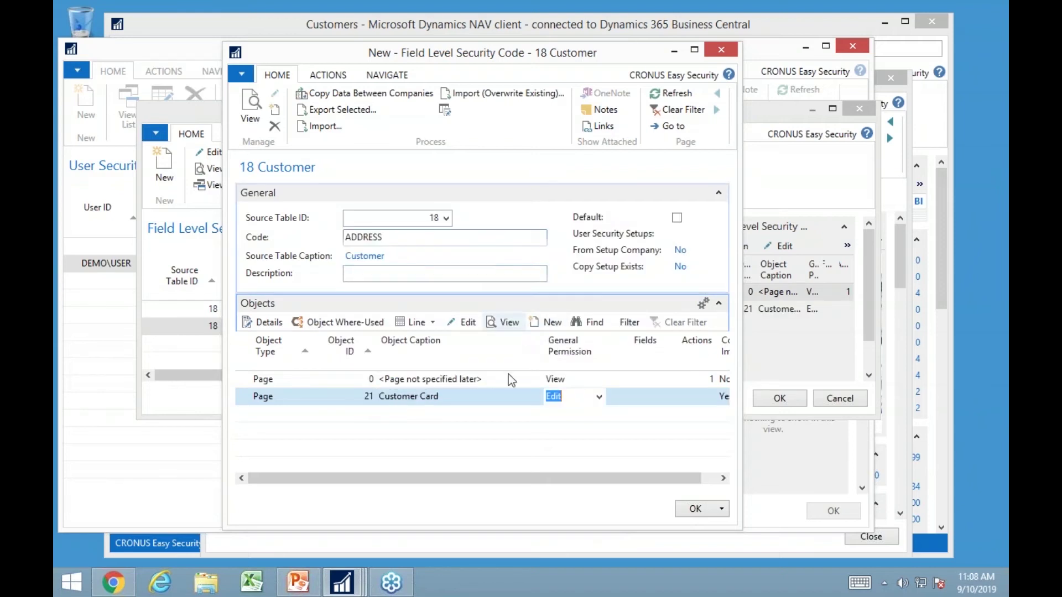
- Add page 151, Customer Statistics, as an object line of the ADDRESS code with general permission Hide
{"action": "left_click", "coordinate": [599, 397]}
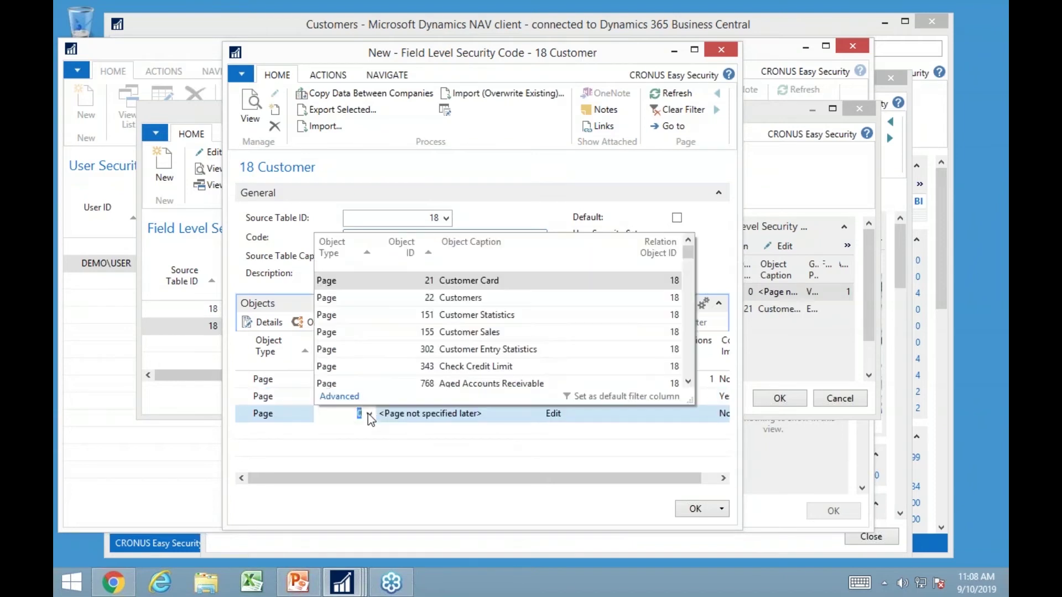
{"action": "left_click", "coordinate": [472, 317]}
{"action": "key", "text": "Tab"}
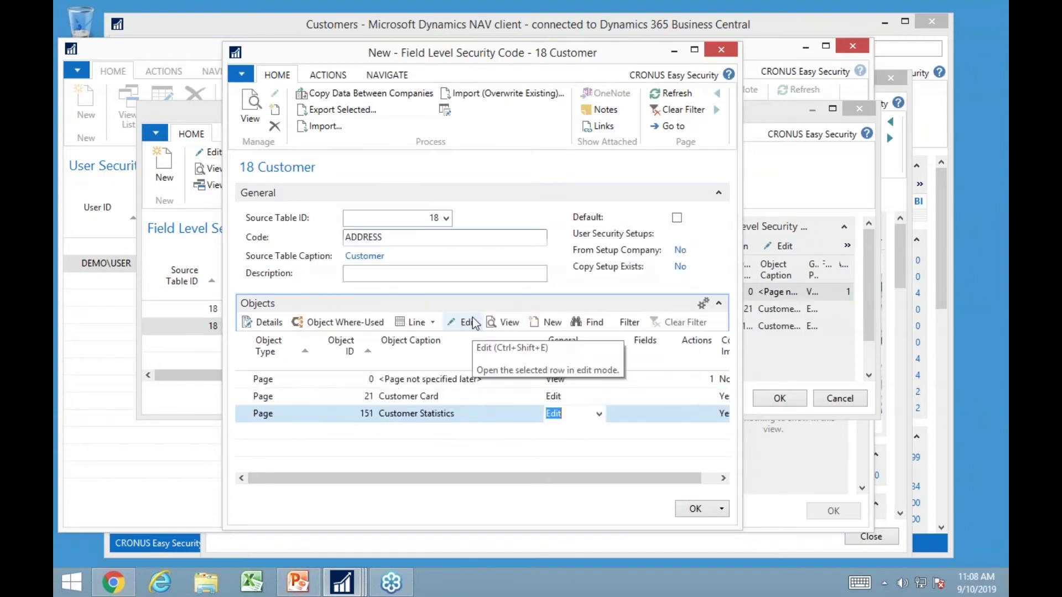
{"action": "left_click", "coordinate": [600, 414]}
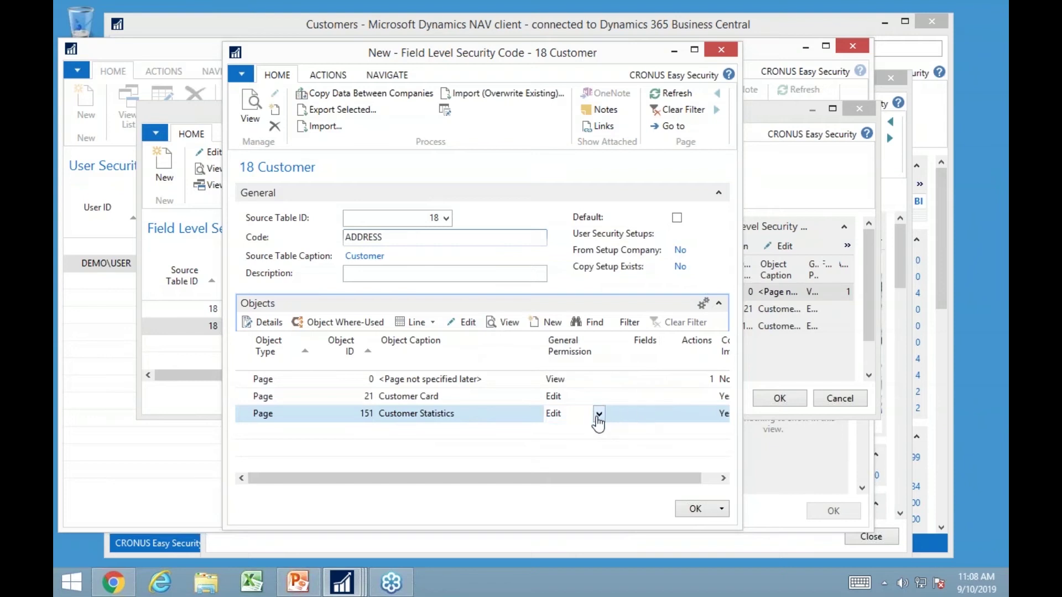
{"action": "left_click", "coordinate": [558, 466]}
- Open the details of the Customer Card object and set all fields not specifically controlled to View
{"action": "key", "text": "Up"}
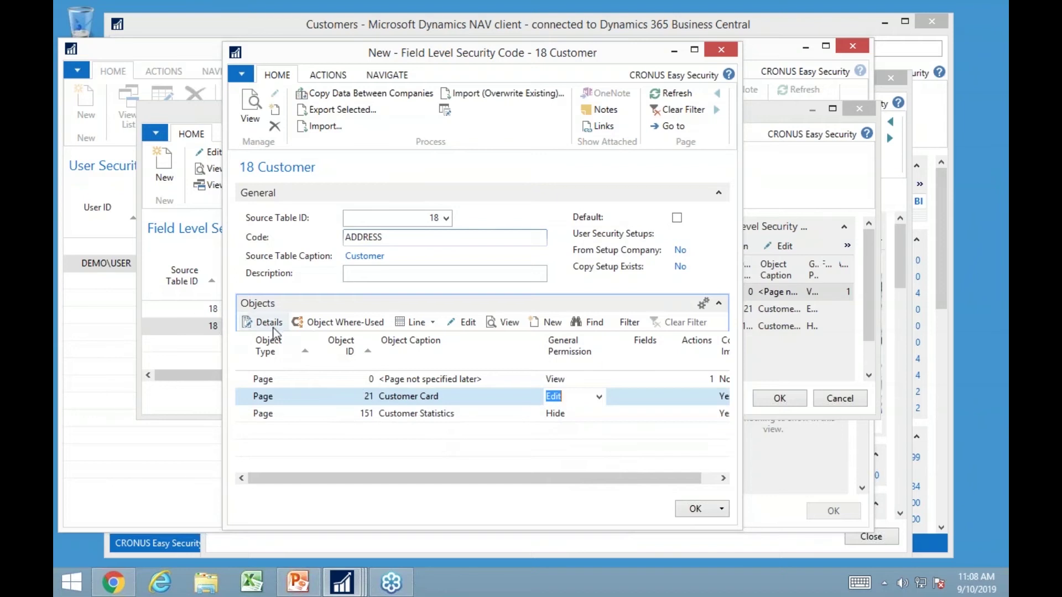
{"action": "left_click", "coordinate": [264, 322]}
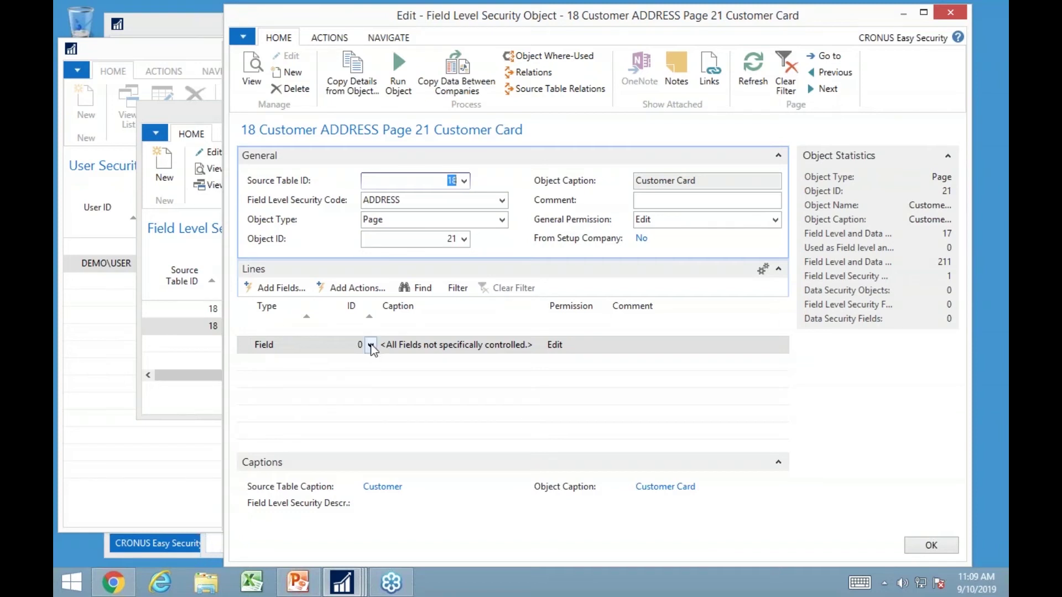
{"action": "left_click", "coordinate": [596, 347]}
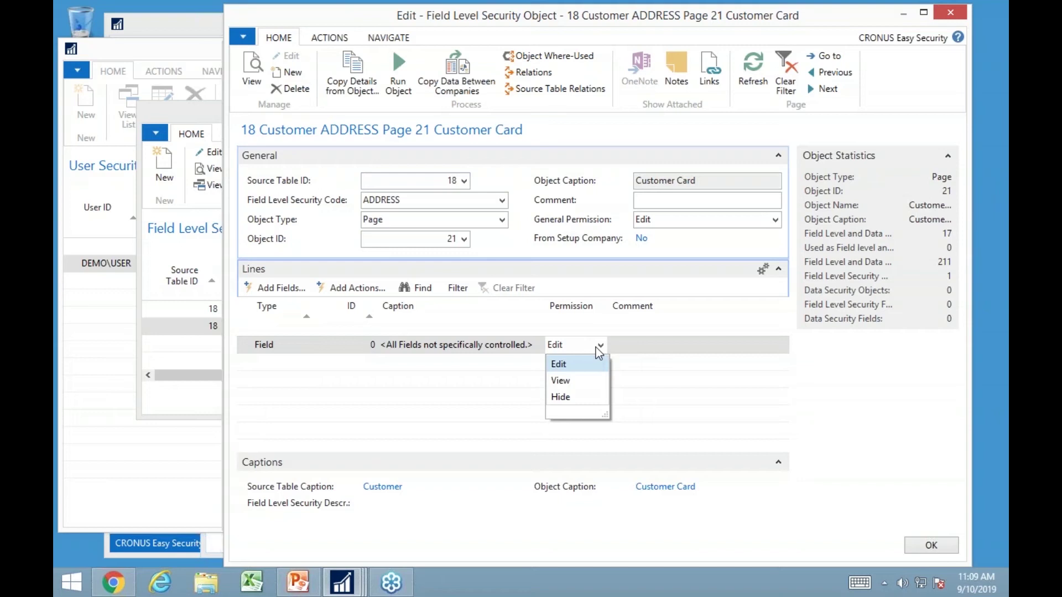
{"action": "left_click", "coordinate": [568, 384]}
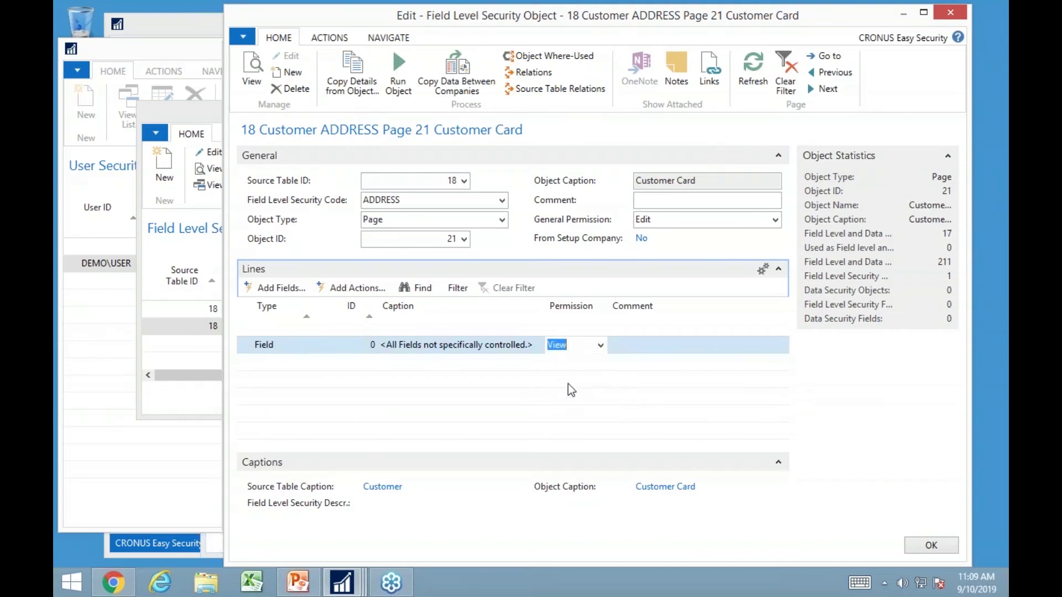
- Add the fields Address, Address 2, City, Contact and Phone No. to the Customer Card lines with Edit permission
{"action": "left_click", "coordinate": [284, 288]}
{"action": "left_click", "coordinate": [555, 323]}
{"action": "left_click", "coordinate": [546, 393], "text": "shift"}
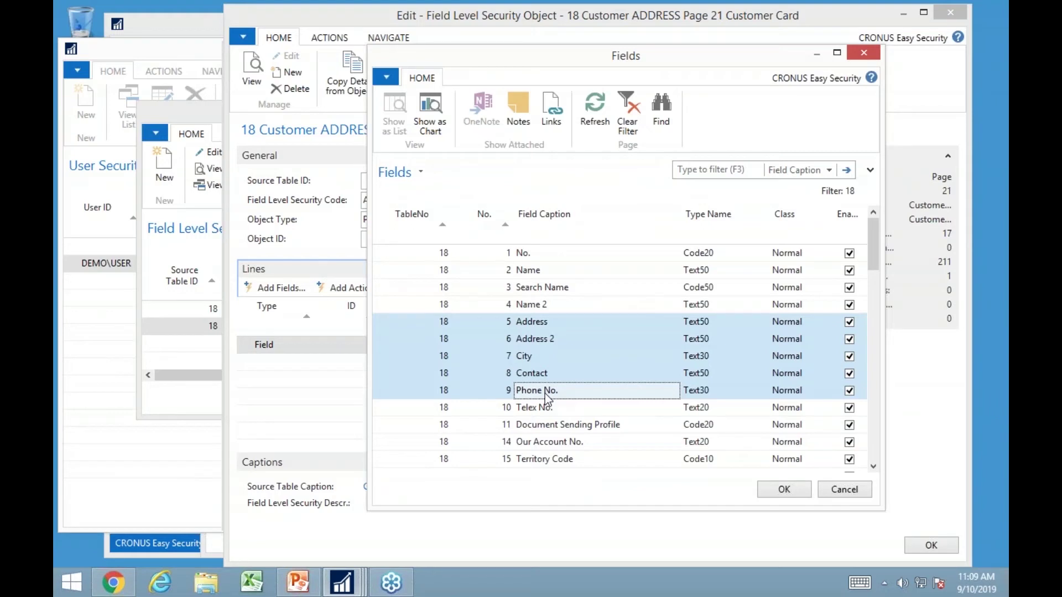
{"action": "left_click", "coordinate": [785, 490]}
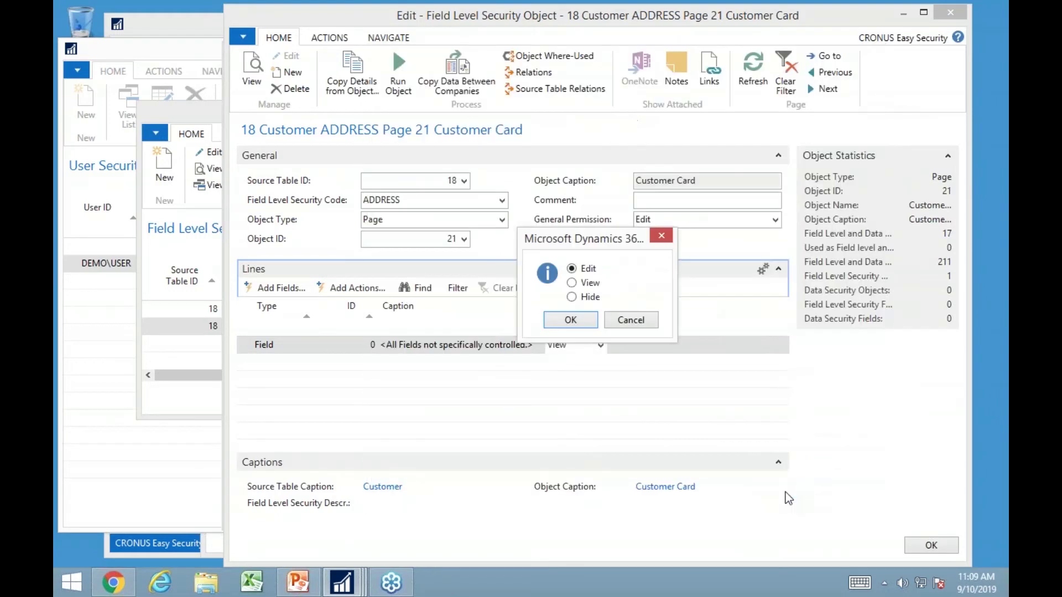
{"action": "left_click", "coordinate": [570, 321]}
{"action": "left_click", "coordinate": [578, 316]}
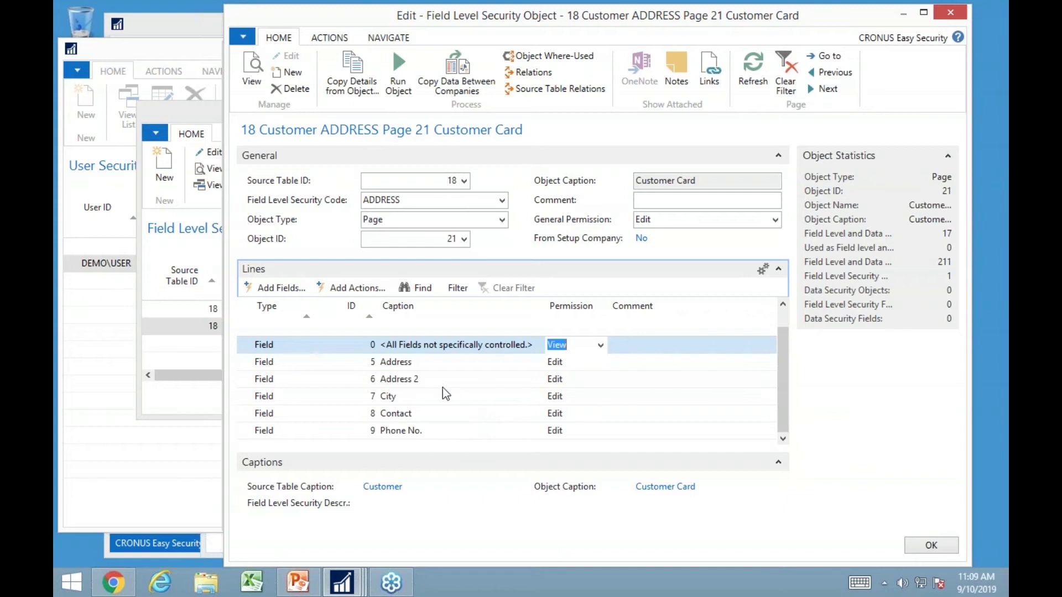
- Filter the field list by "balan" and add Balance, Balance (LCY), Balance Due and Balance Due (LCY) with Hide permission
{"action": "left_click", "coordinate": [277, 291]}
{"action": "left_click", "coordinate": [716, 171]}
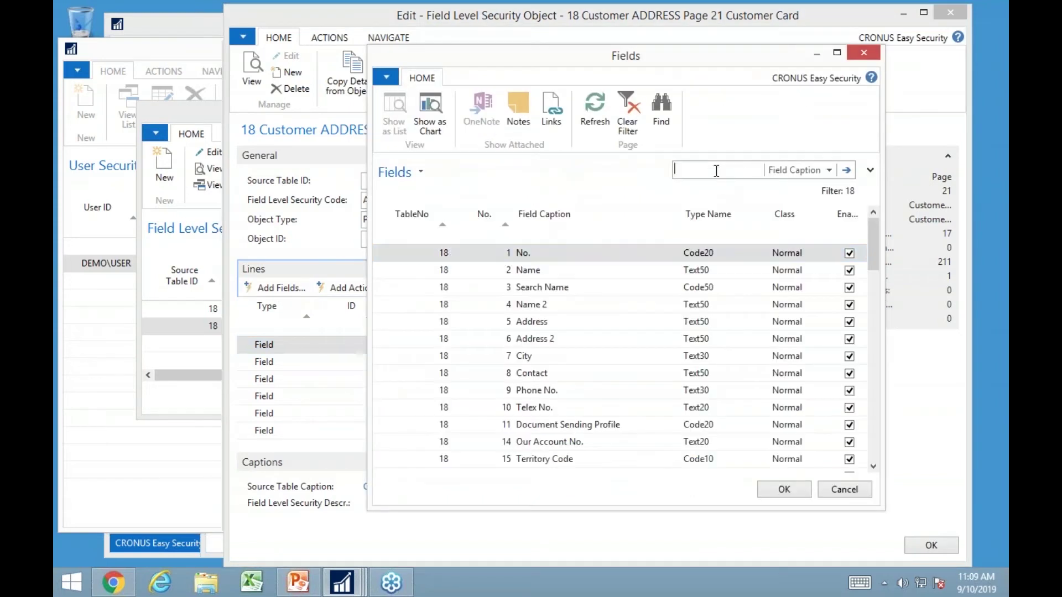
{"action": "type", "text": "balan"}
{"action": "key", "text": "Return"}
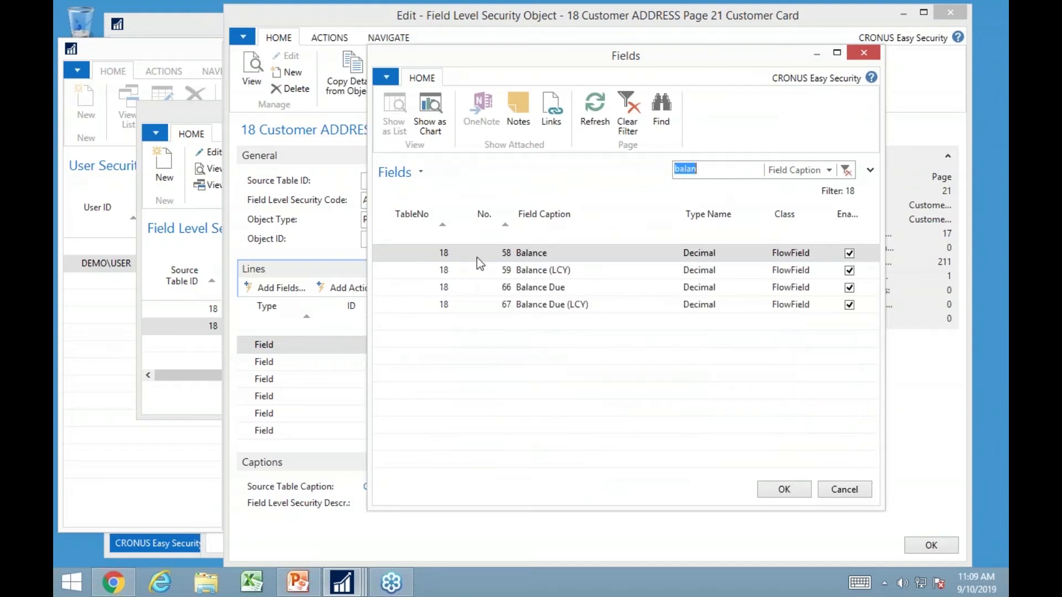
{"action": "left_click_drag", "start_coordinate": [393, 253], "coordinate": [465, 343]}
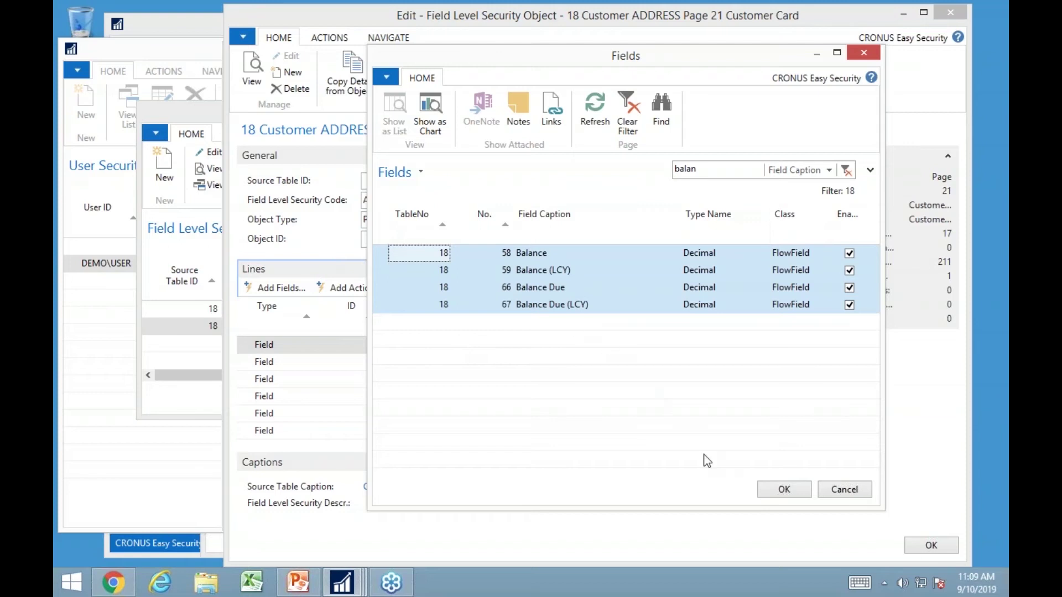
{"action": "left_click", "coordinate": [783, 490]}
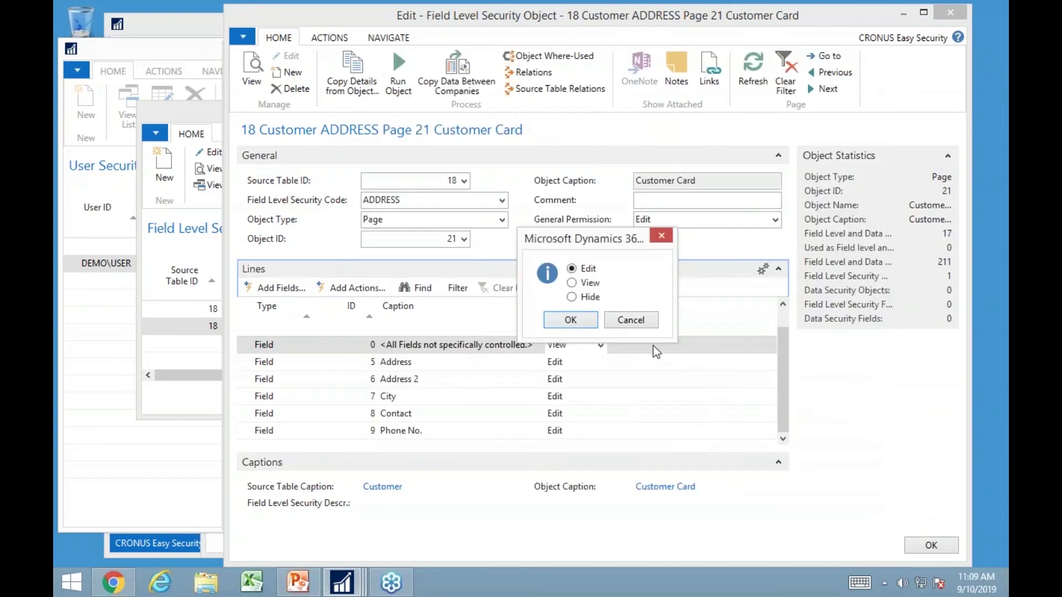
{"action": "left_click", "coordinate": [588, 298]}
{"action": "left_click", "coordinate": [575, 320]}
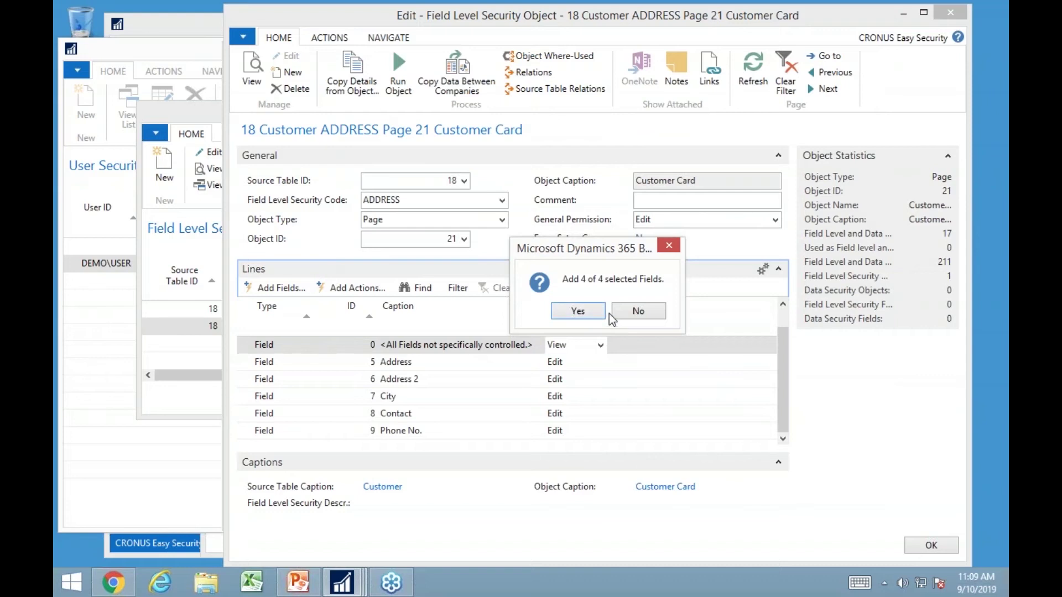
{"action": "left_click", "coordinate": [593, 310]}
{"action": "scroll", "coordinate": [549, 437], "scroll_direction": "down", "scroll_amount": 2}
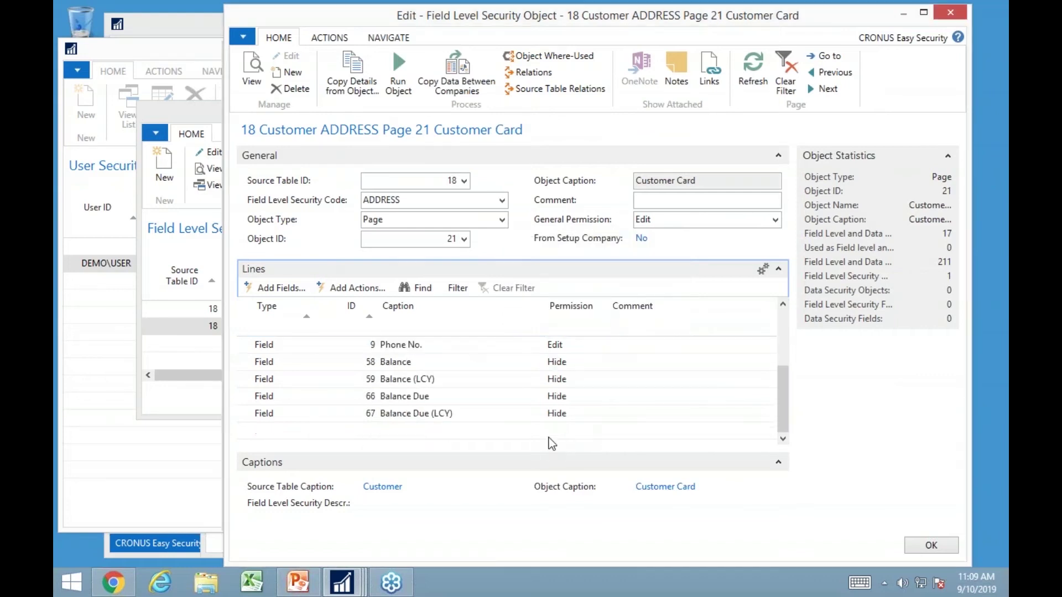
{"action": "scroll", "coordinate": [564, 390], "scroll_direction": "up", "scroll_amount": 2}
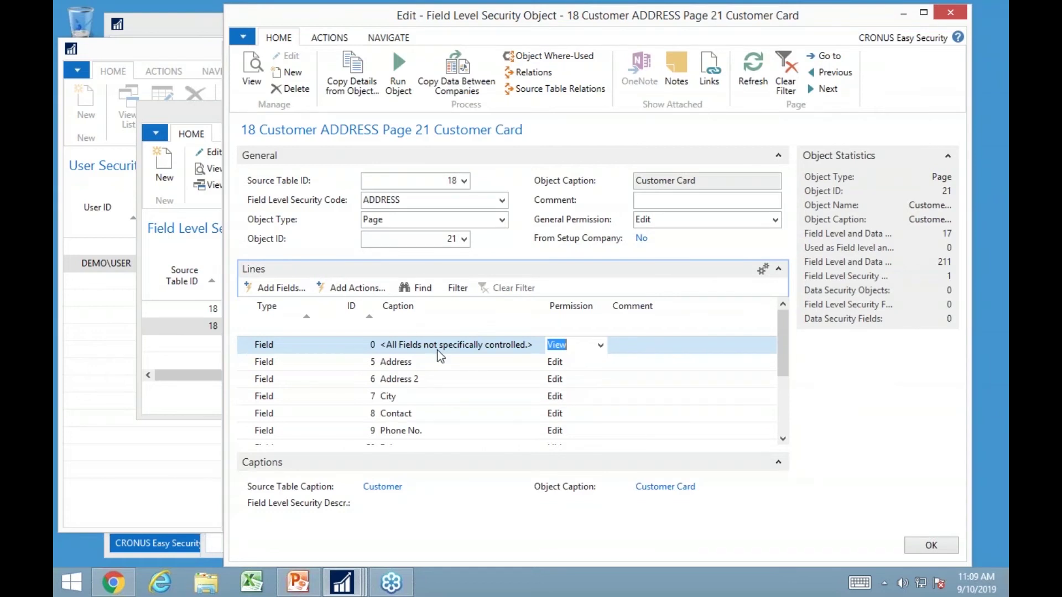
- Add a line of type Action with ID 0, covering all actions not specifically controlled, and set its permission to Hide
{"action": "scroll", "coordinate": [441, 356], "scroll_direction": "down", "scroll_amount": 2}
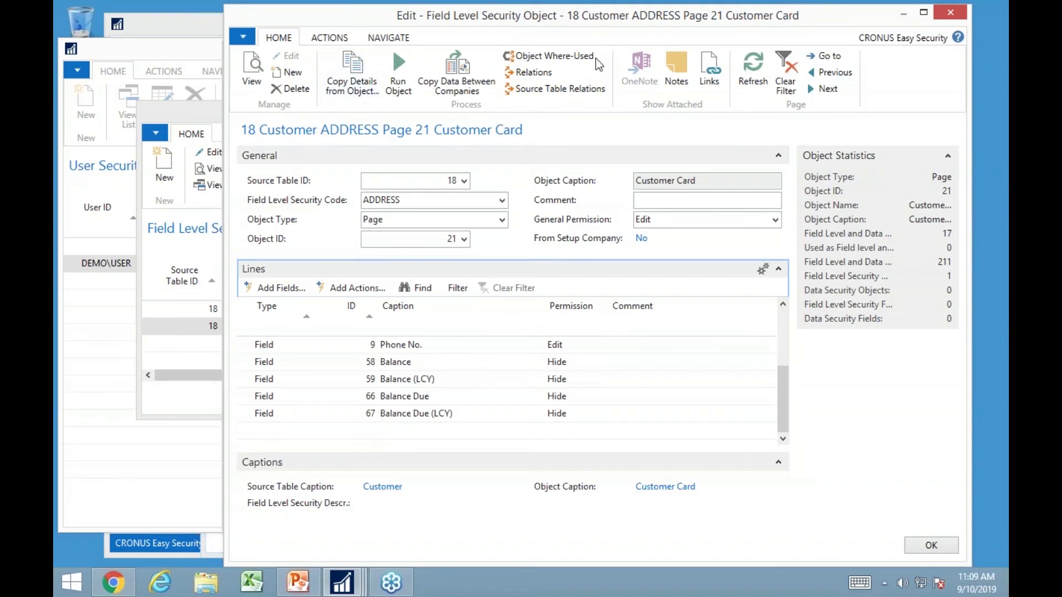
{"action": "left_click", "coordinate": [297, 432]}
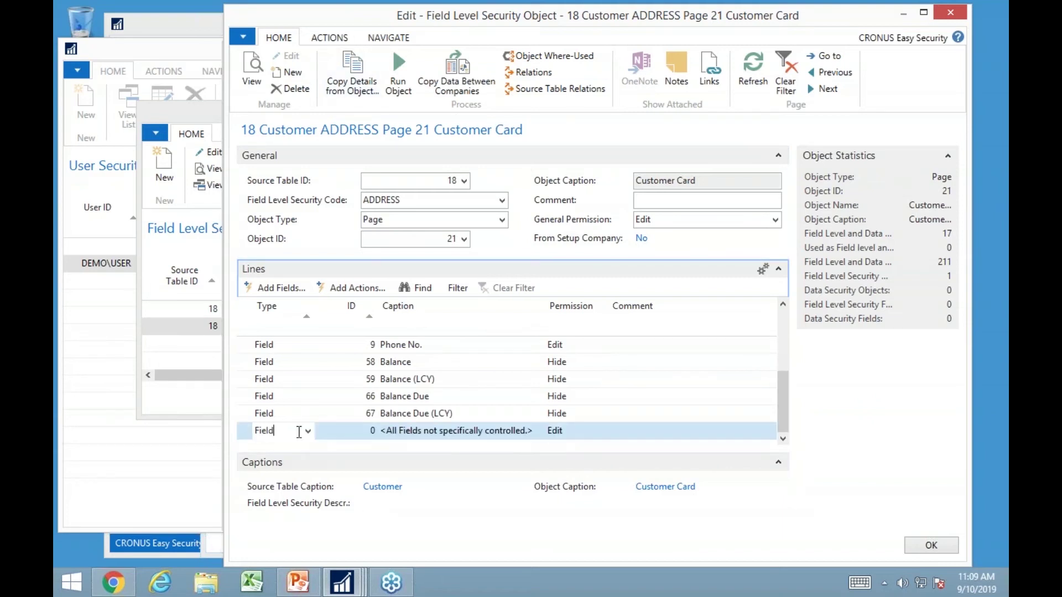
{"action": "left_click", "coordinate": [308, 432]}
{"action": "left_click", "coordinate": [287, 467]}
{"action": "left_click", "coordinate": [560, 430]}
{"action": "left_click", "coordinate": [601, 432]}
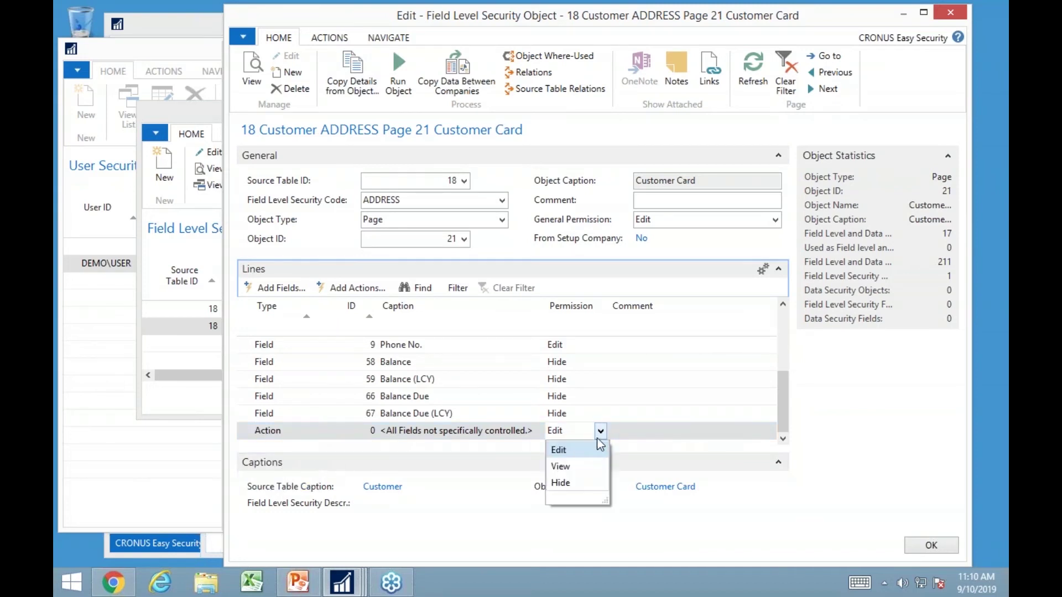
{"action": "left_click", "coordinate": [571, 483]}
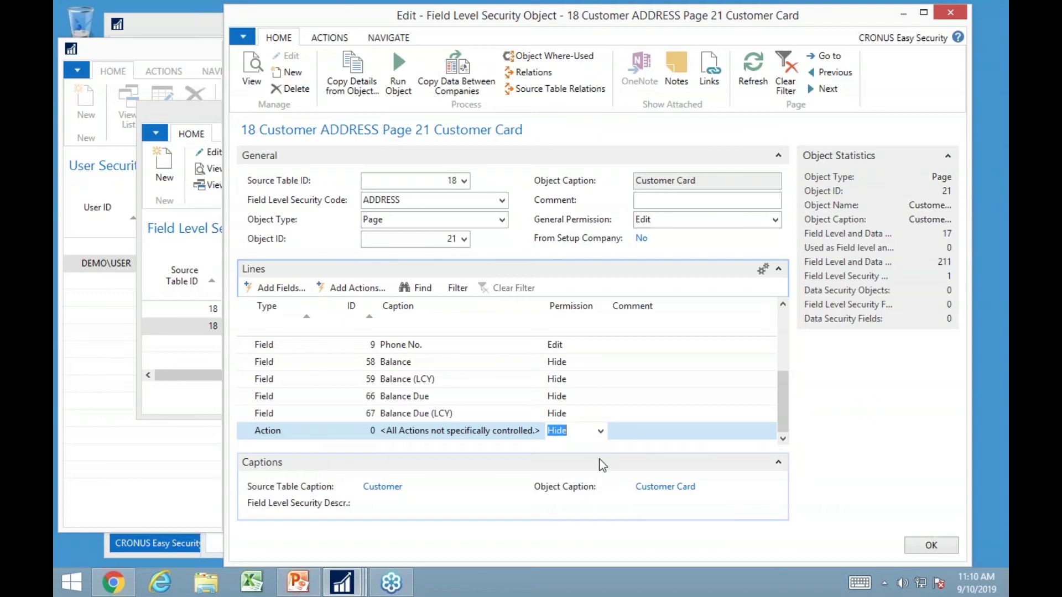
- Add the actions Contact, Statistics, Comments, Ledger Entries and Ship-to Addresses to the Customer Card lines with Edit permission
{"action": "left_click", "coordinate": [356, 285]}
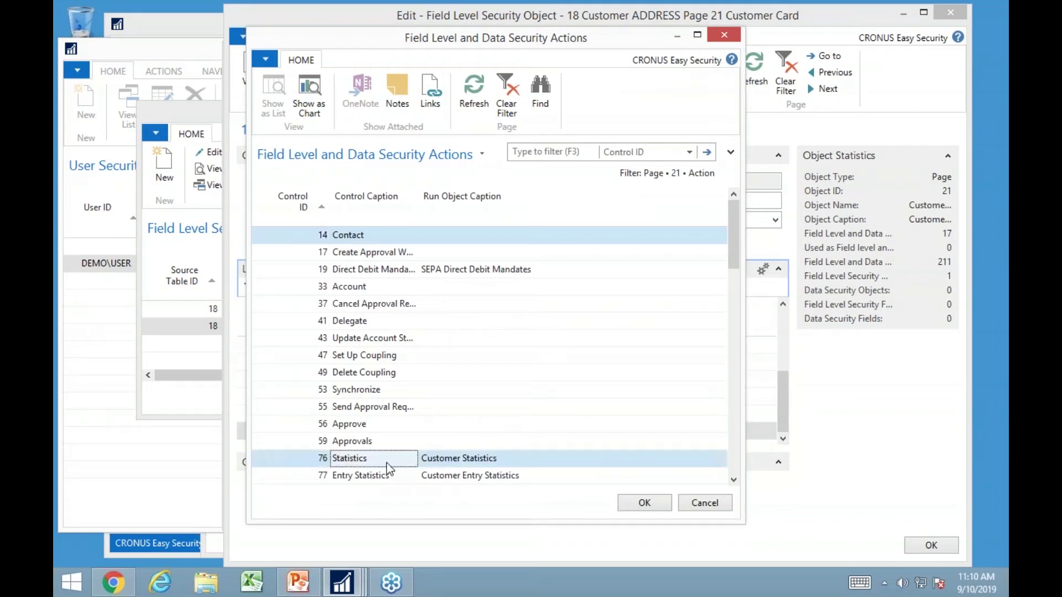
{"action": "left_click", "coordinate": [735, 464]}
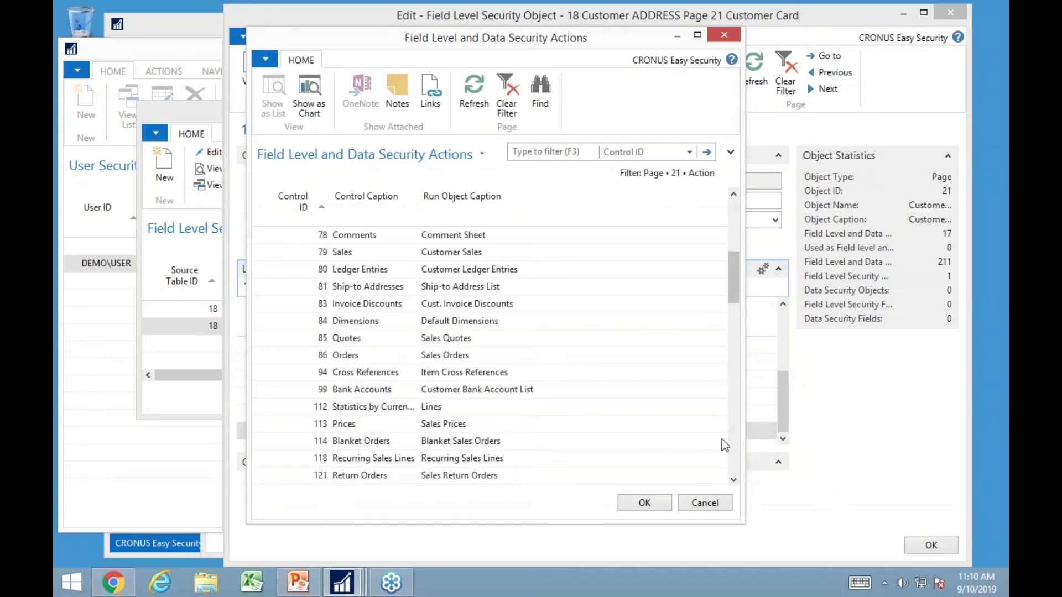
{"action": "left_click", "coordinate": [368, 236]}
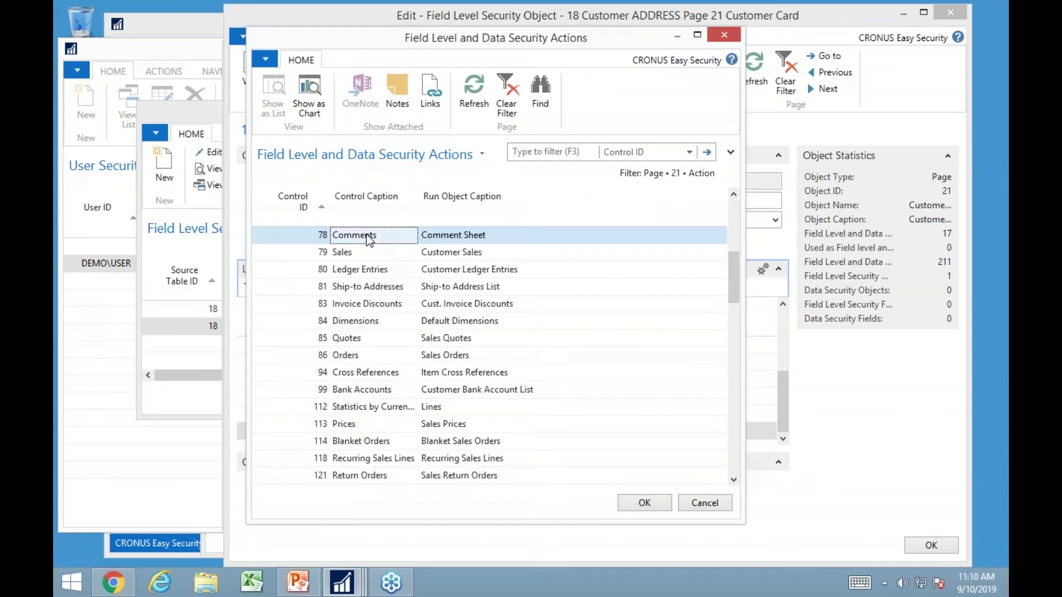
{"action": "left_click", "coordinate": [359, 271], "text": "ctrl"}
{"action": "left_click", "coordinate": [366, 290], "text": "ctrl"}
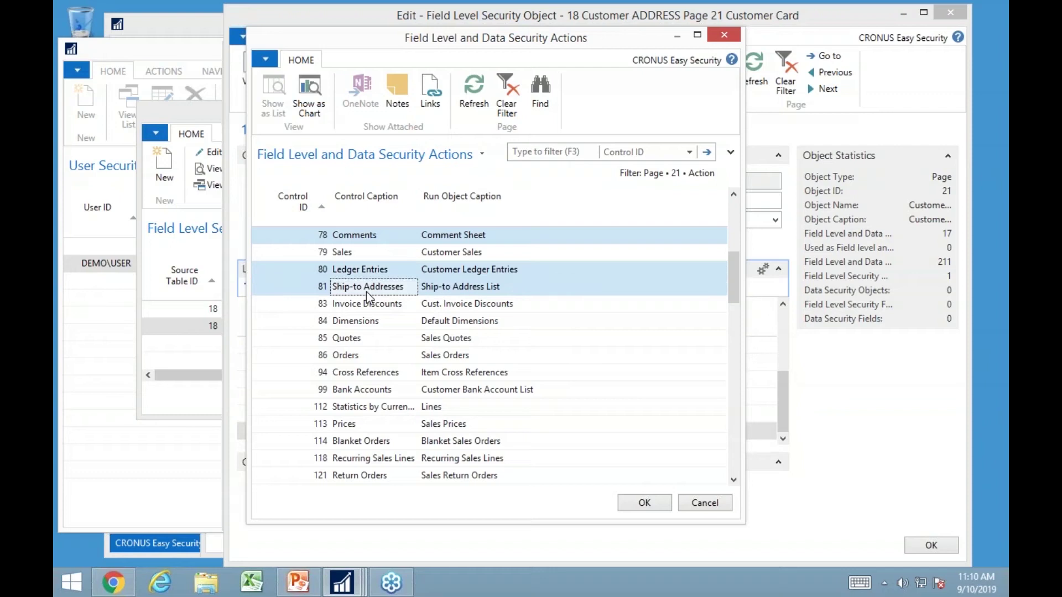
{"action": "left_click", "coordinate": [648, 503]}
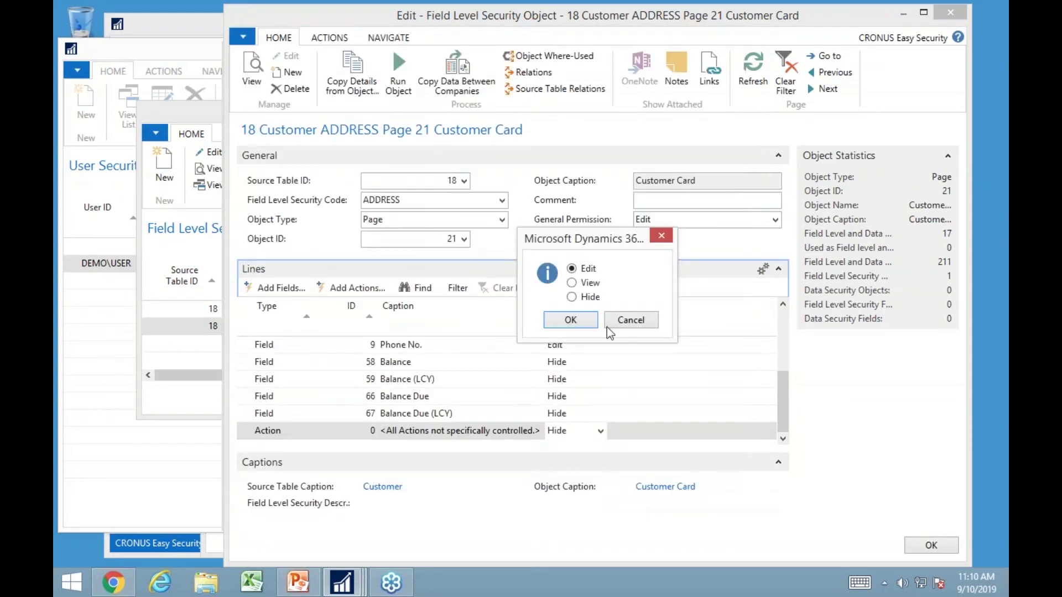
{"action": "left_click", "coordinate": [582, 320]}
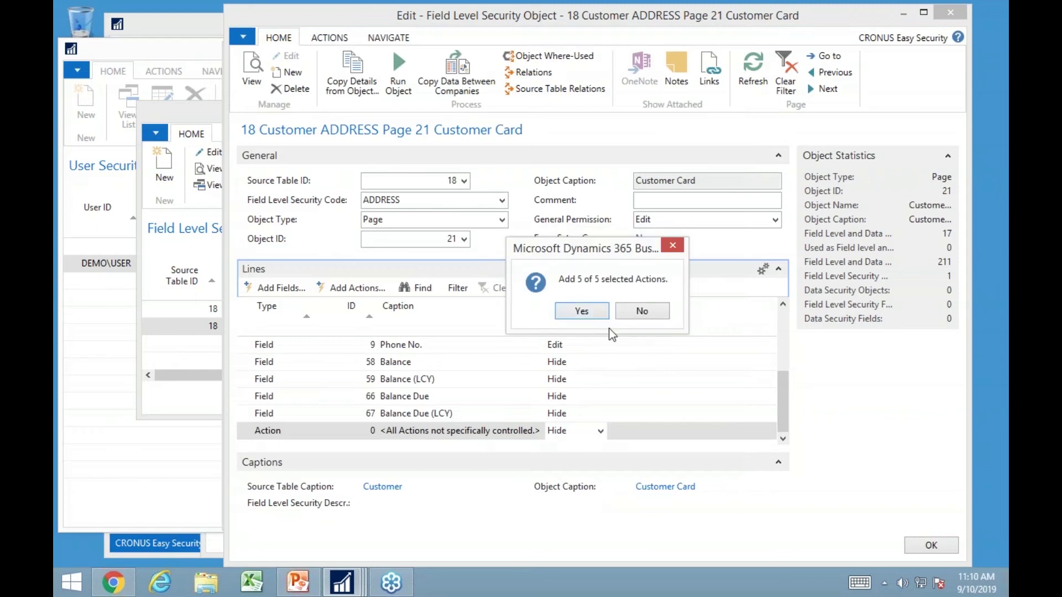
{"action": "left_click", "coordinate": [599, 313]}
- Set the permission of the Ledger Entries action to View and close the Customer Card object details
{"action": "key", "text": "Down"}
{"action": "key", "text": "Down"}
{"action": "key", "text": "Down"}
{"action": "key", "text": "Down"}
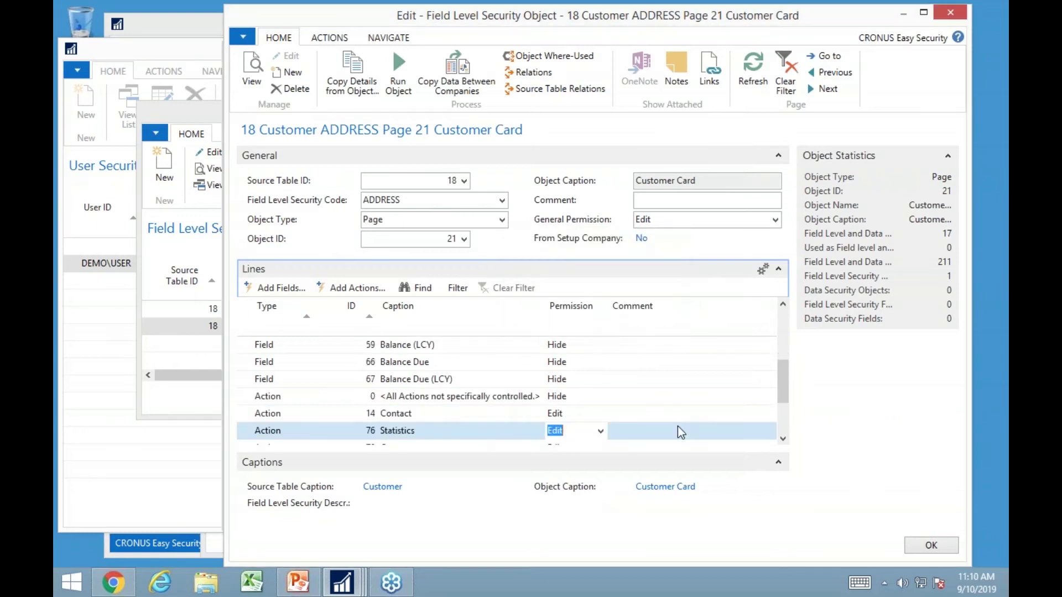
{"action": "key", "text": "Down"}
{"action": "key", "text": "Up"}
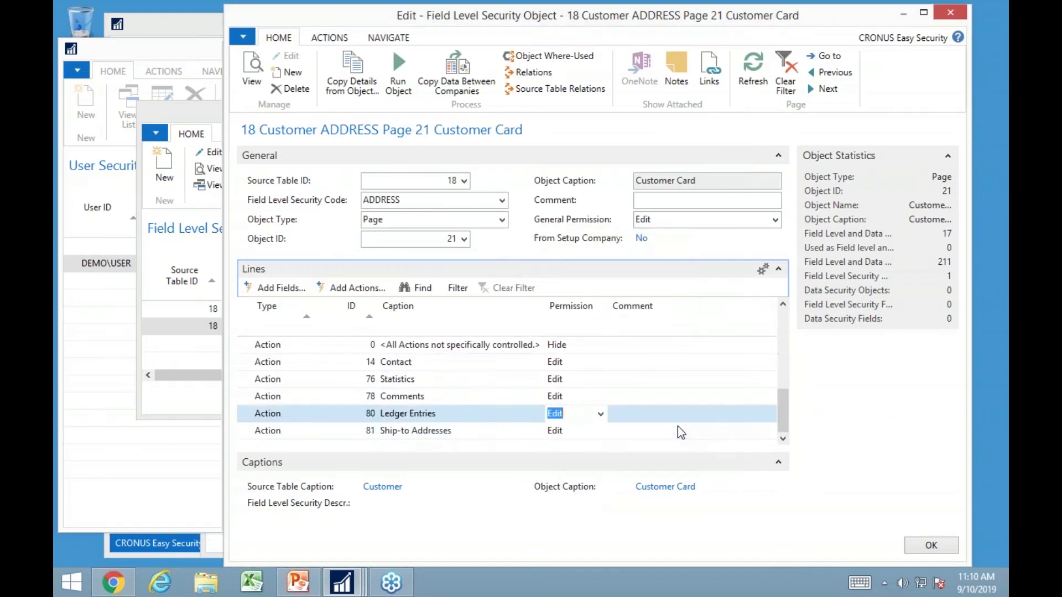
{"action": "key", "text": "F4"}
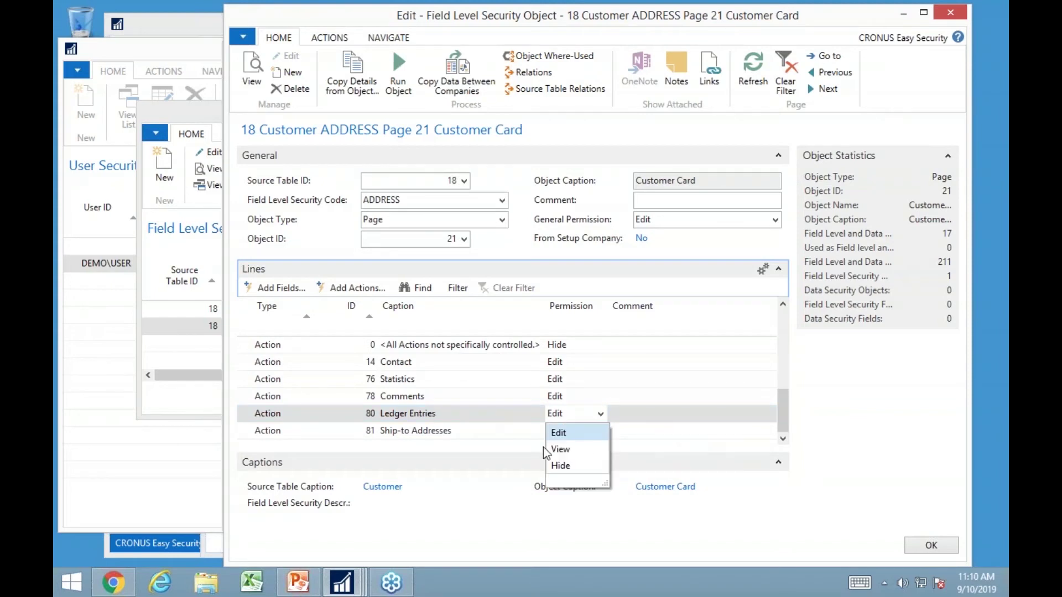
{"action": "left_click", "coordinate": [560, 449]}
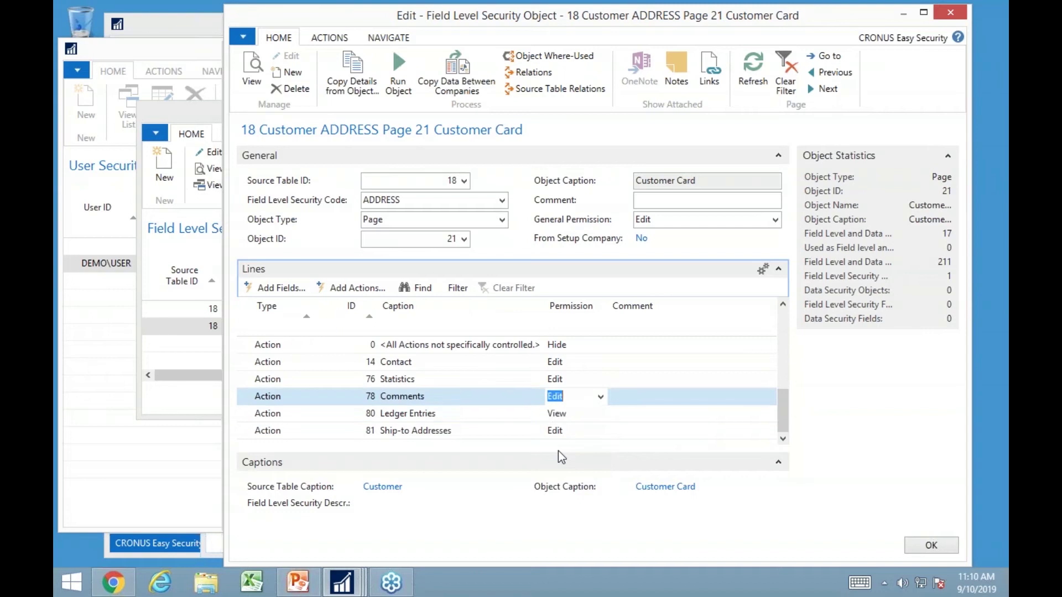
{"action": "key", "text": "Up"}
{"action": "left_click", "coordinate": [931, 546]}
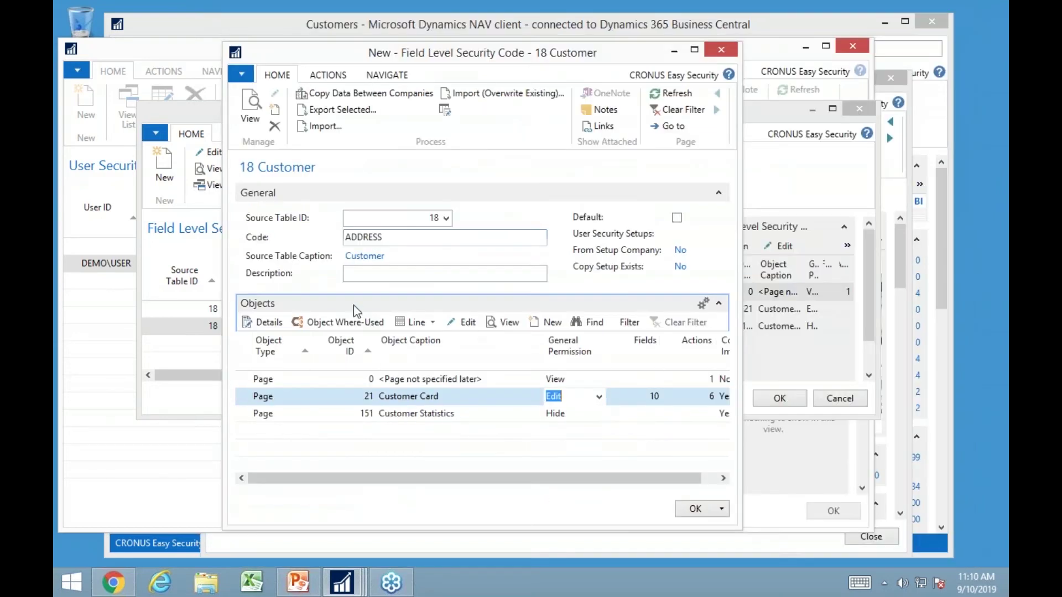
- Save the ADDRESS code, assign it to the DEMO\USER line for the Customer table, and close User Security Setup
{"action": "left_click", "coordinate": [706, 509]}
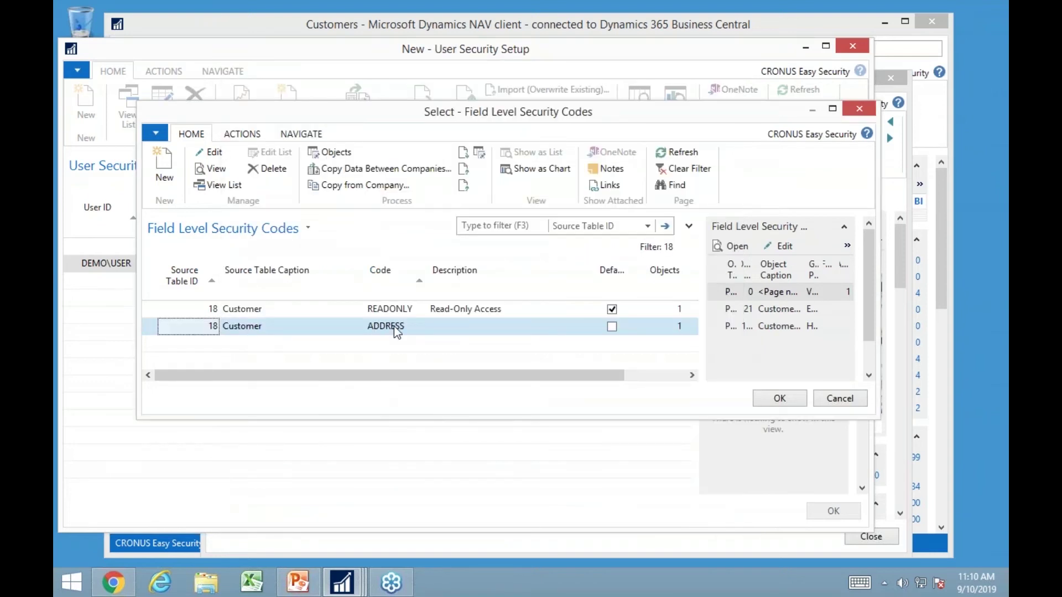
{"action": "left_click", "coordinate": [777, 399]}
{"action": "key", "text": "Up"}
{"action": "key", "text": "shift+Tab"}
{"action": "key", "text": "shift+Tab"}
{"action": "key", "text": "Down"}
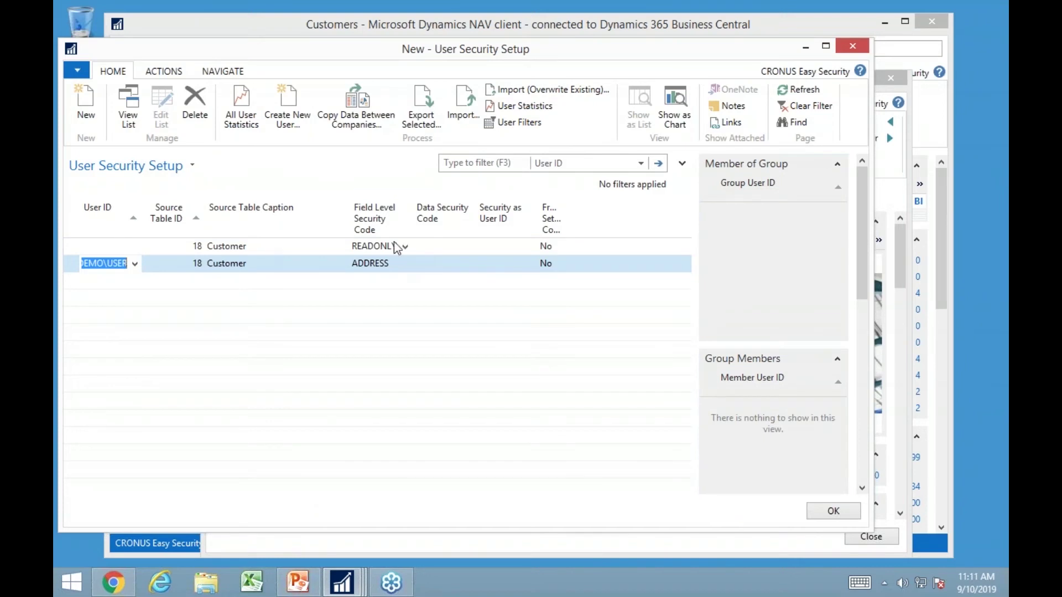
{"action": "left_click", "coordinate": [844, 49]}
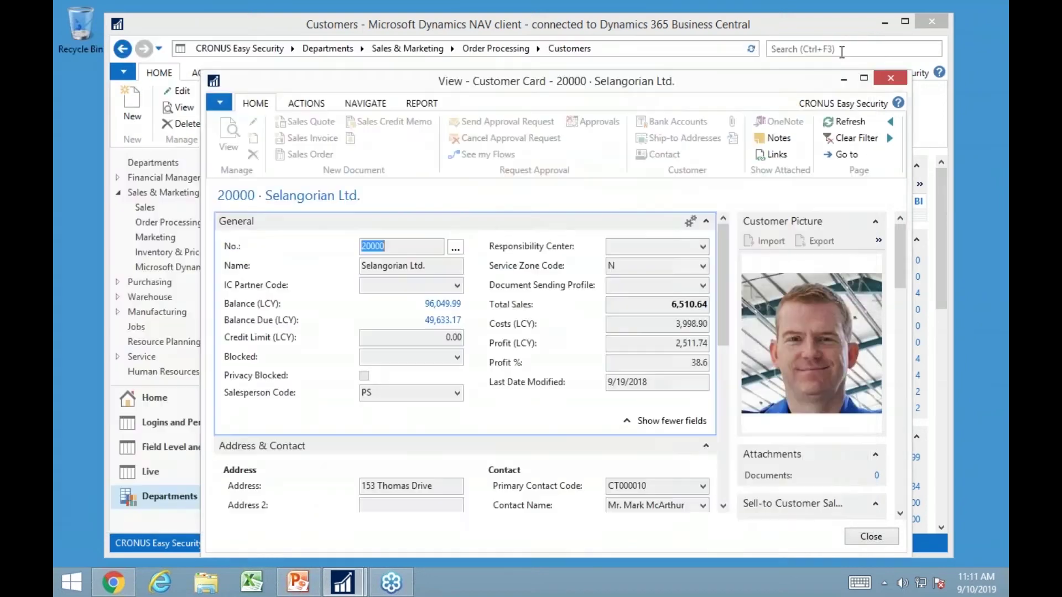
- Reopen the Customer Card of Selangorian Ltd. and examine which general and address fields are editable
{"action": "left_click", "coordinate": [890, 78]}
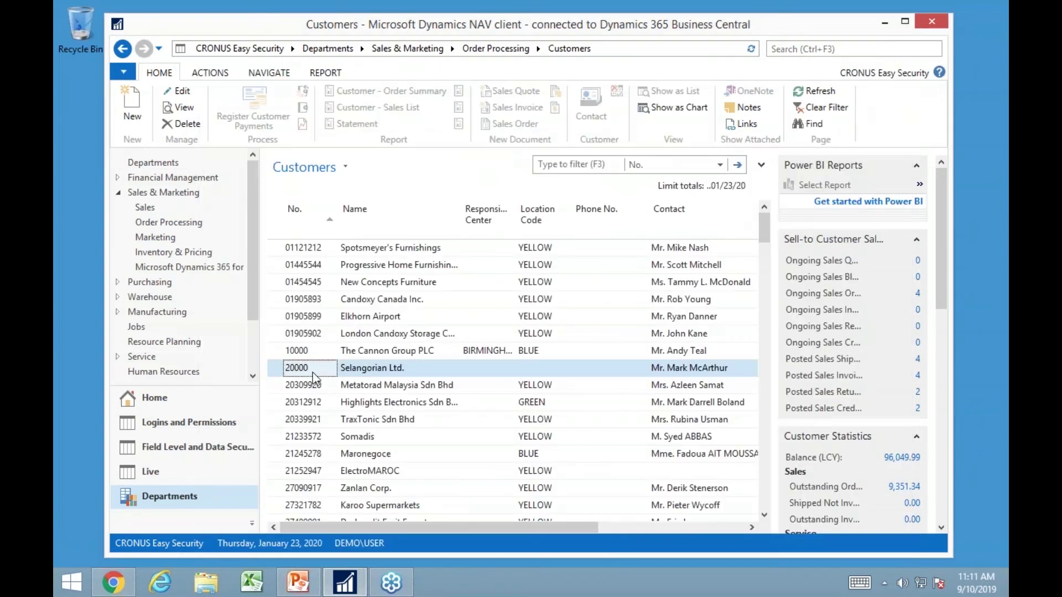
{"action": "double_click", "coordinate": [313, 372]}
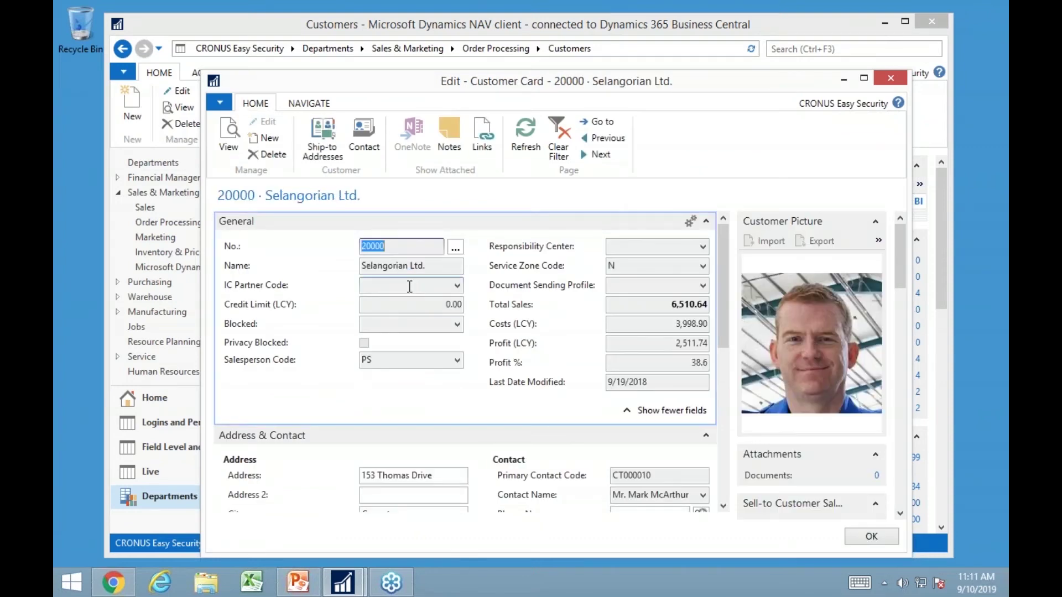
{"action": "left_click", "coordinate": [413, 494]}
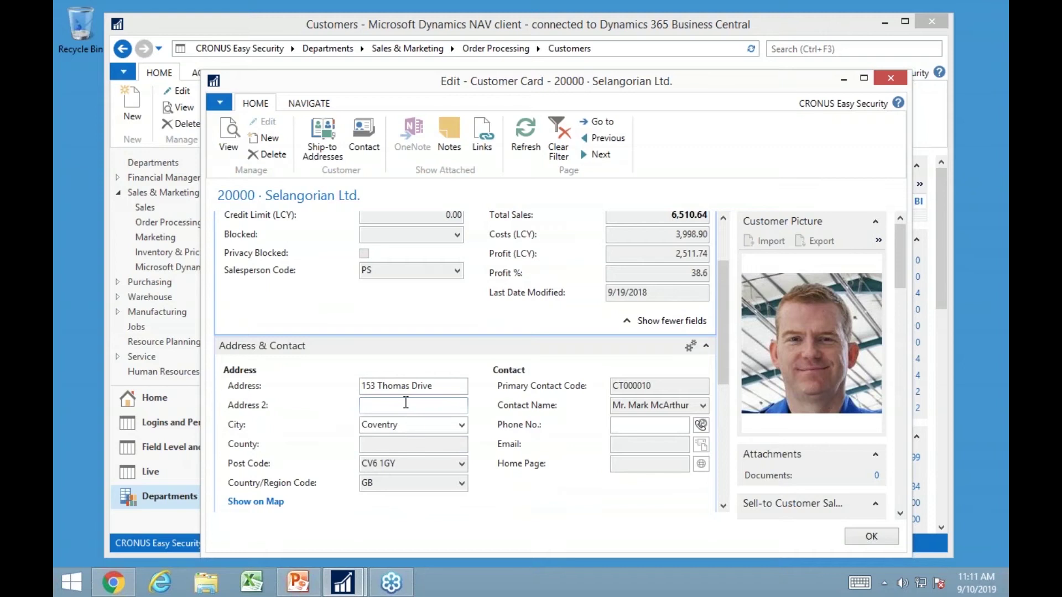
{"action": "scroll", "coordinate": [406, 403], "scroll_direction": "up", "scroll_amount": 1}
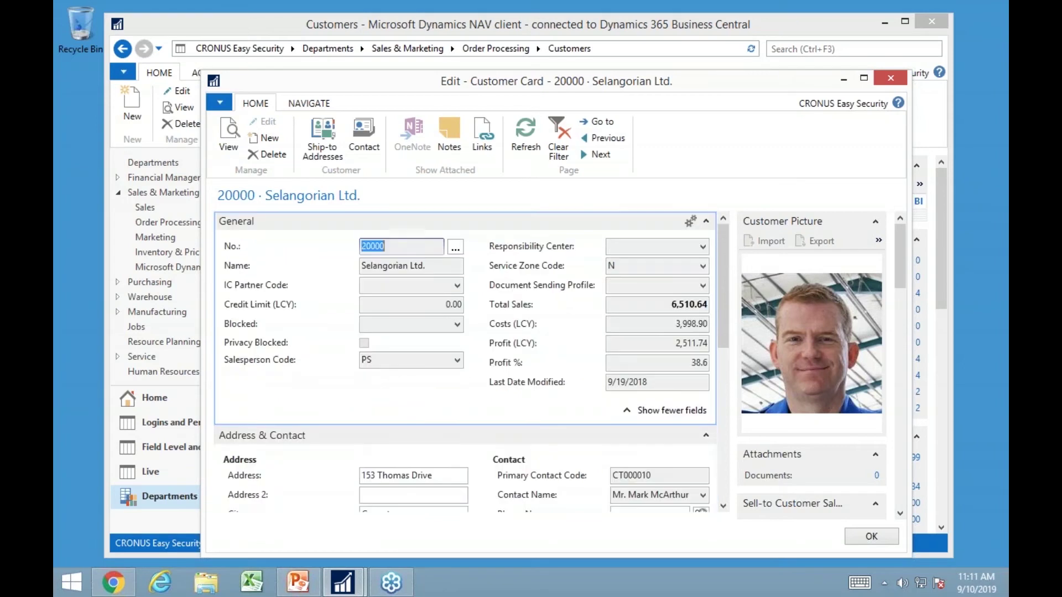
- Examine the actions offered on the Customer Card, try opening Statistics, and close the card
{"action": "left_click", "coordinate": [304, 105]}
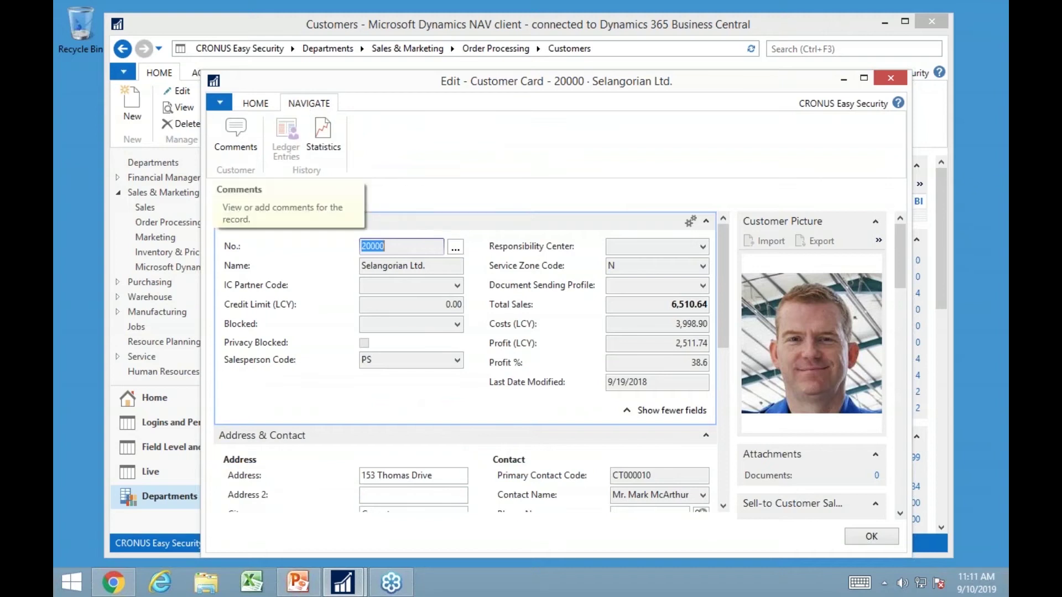
{"action": "left_click", "coordinate": [320, 138]}
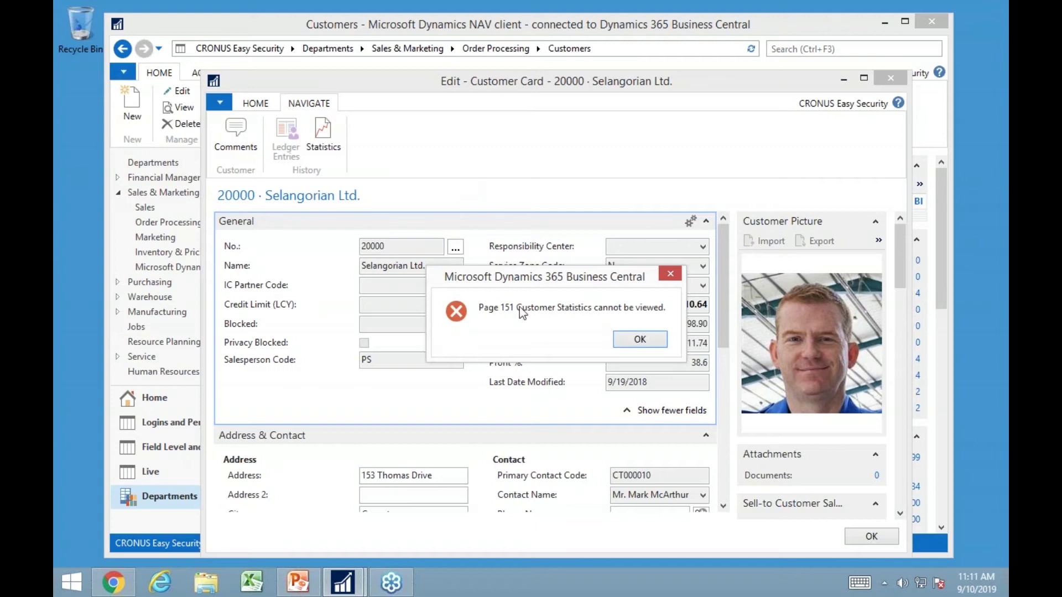
{"action": "left_click", "coordinate": [639, 341]}
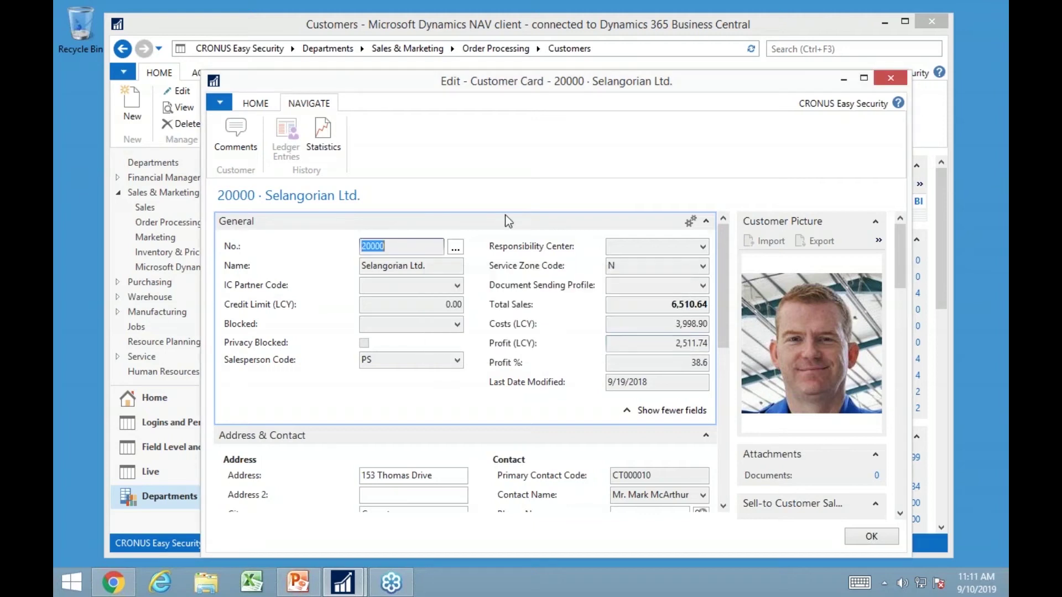
{"action": "left_click", "coordinate": [255, 105]}
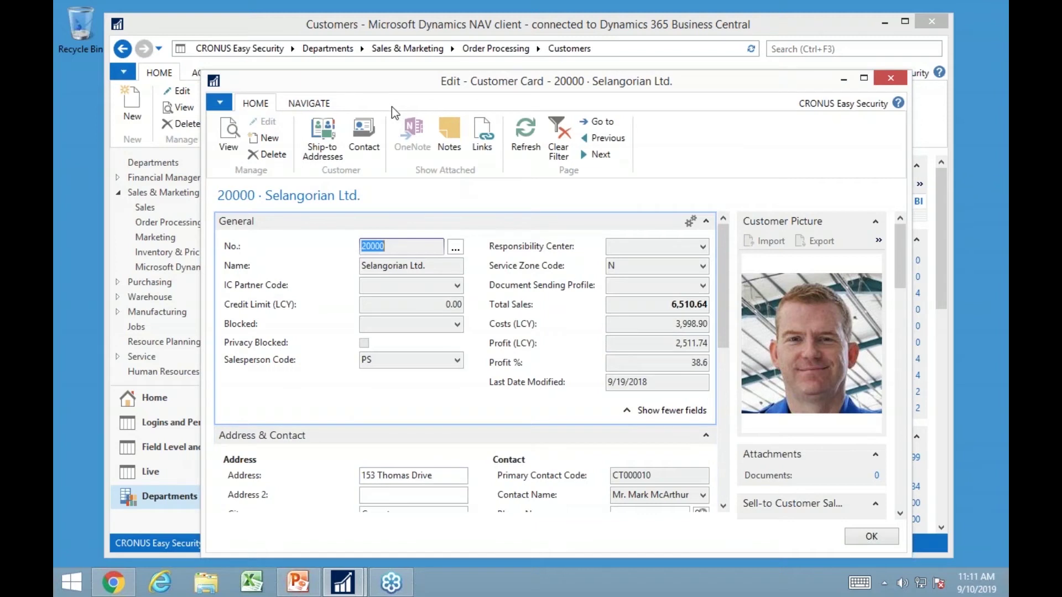
{"action": "left_click", "coordinate": [315, 104]}
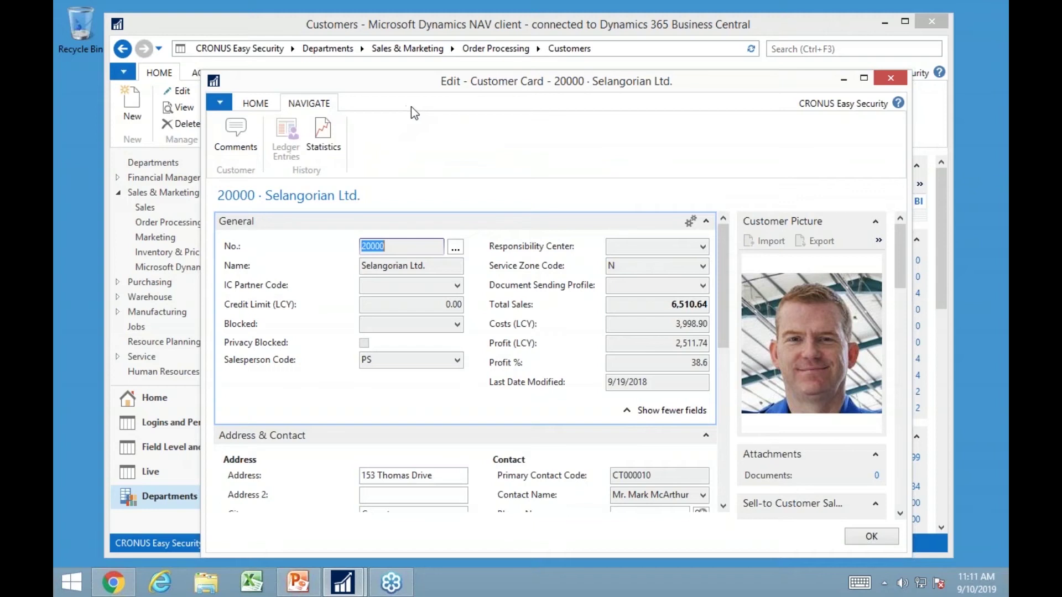
{"action": "left_click", "coordinate": [326, 143]}
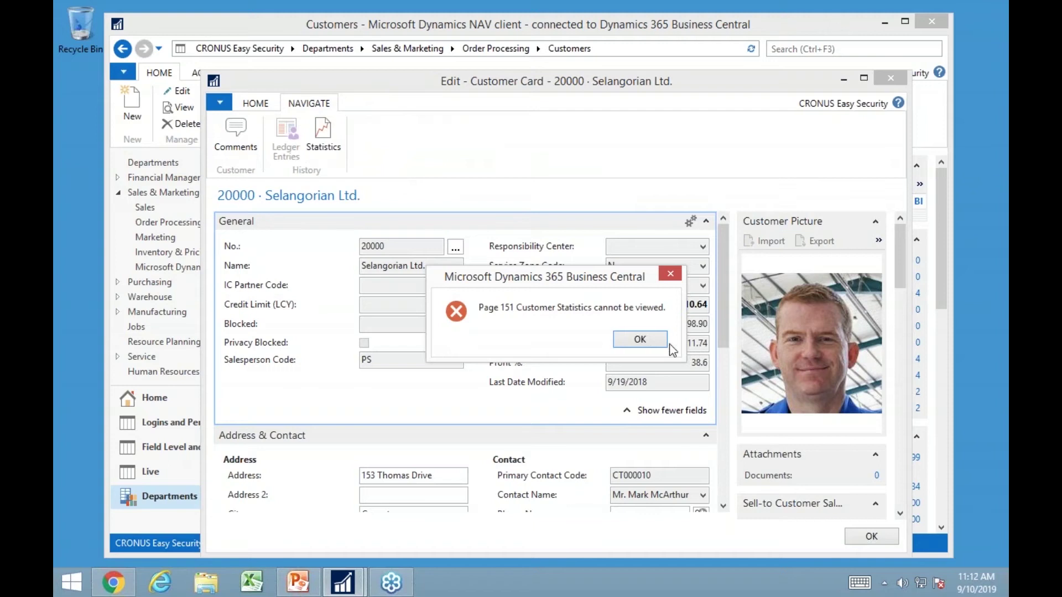
{"action": "left_click", "coordinate": [640, 339]}
{"action": "left_click", "coordinate": [256, 104]}
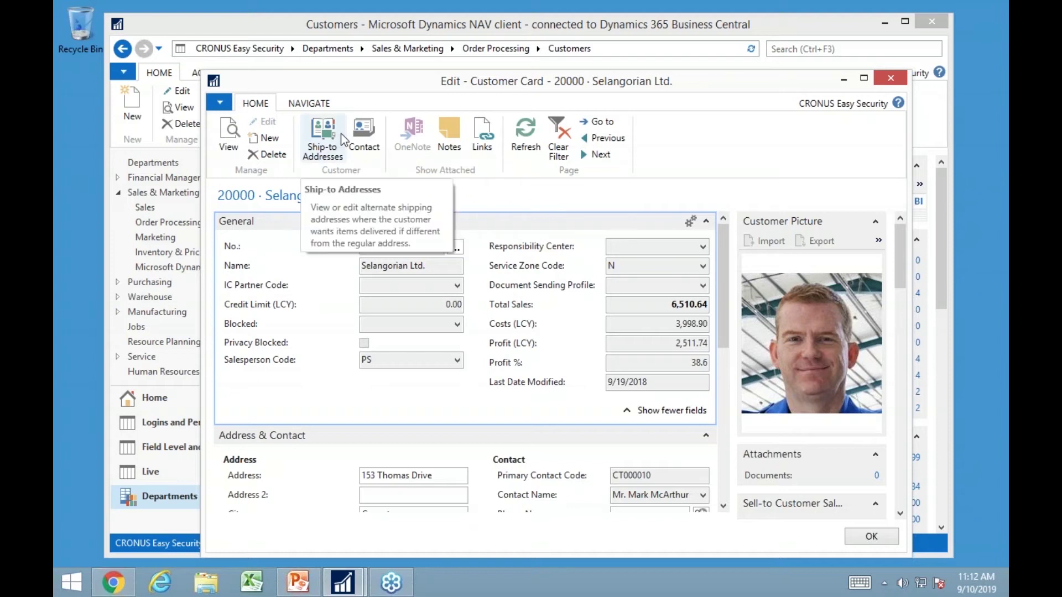
{"action": "left_click", "coordinate": [872, 536]}
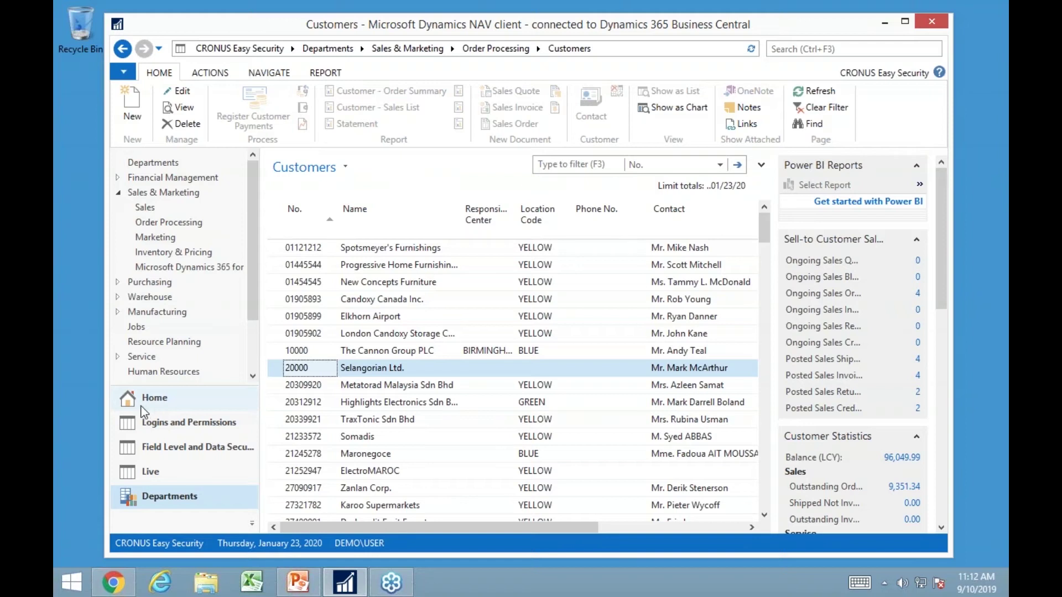
- Examine the location codes across the records in the Customers list
{"action": "scroll", "coordinate": [425, 367], "scroll_direction": "down", "scroll_amount": 5}
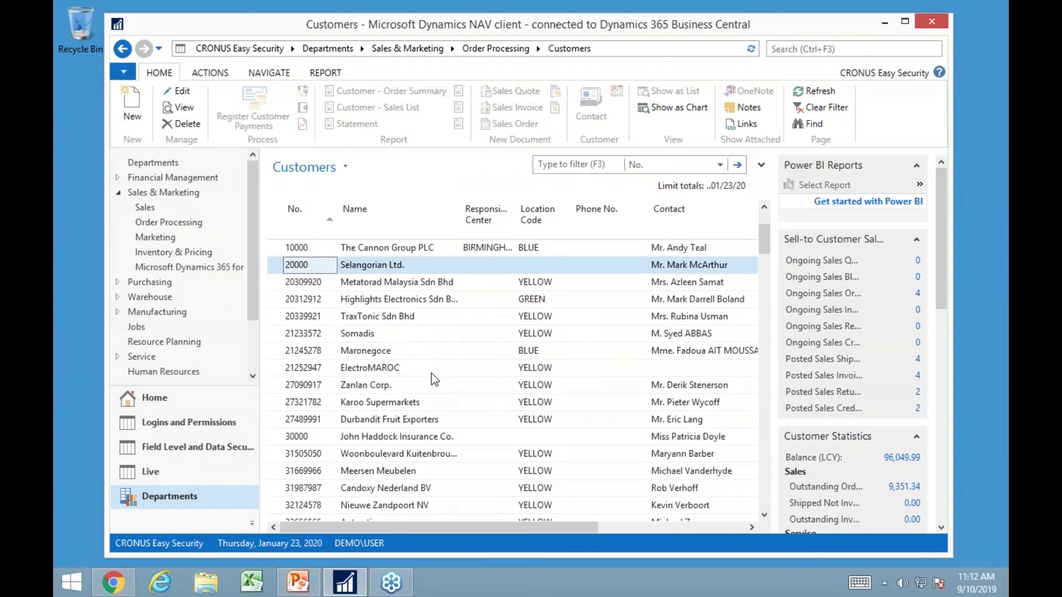
{"action": "scroll", "coordinate": [401, 399], "scroll_direction": "up", "scroll_amount": 5}
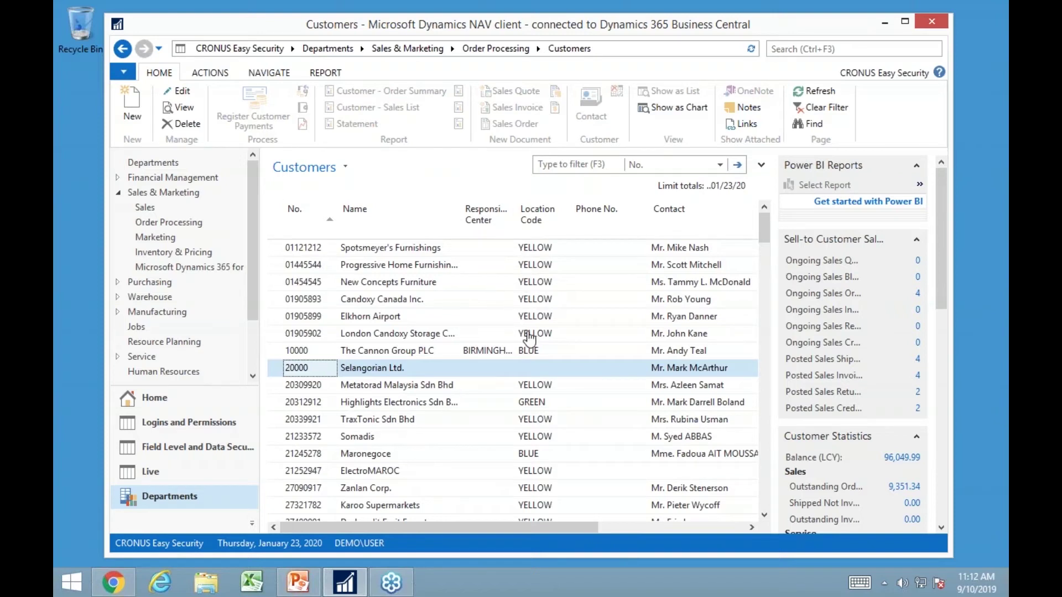
{"action": "scroll", "coordinate": [544, 398], "scroll_direction": "down", "scroll_amount": 5}
{"action": "scroll", "coordinate": [559, 450], "scroll_direction": "down", "scroll_amount": 7}
{"action": "scroll", "coordinate": [559, 451], "scroll_direction": "up", "scroll_amount": 8}
{"action": "scroll", "coordinate": [564, 339], "scroll_direction": "up", "scroll_amount": 4}
{"action": "scroll", "coordinate": [559, 332], "scroll_direction": "up", "scroll_amount": 1}
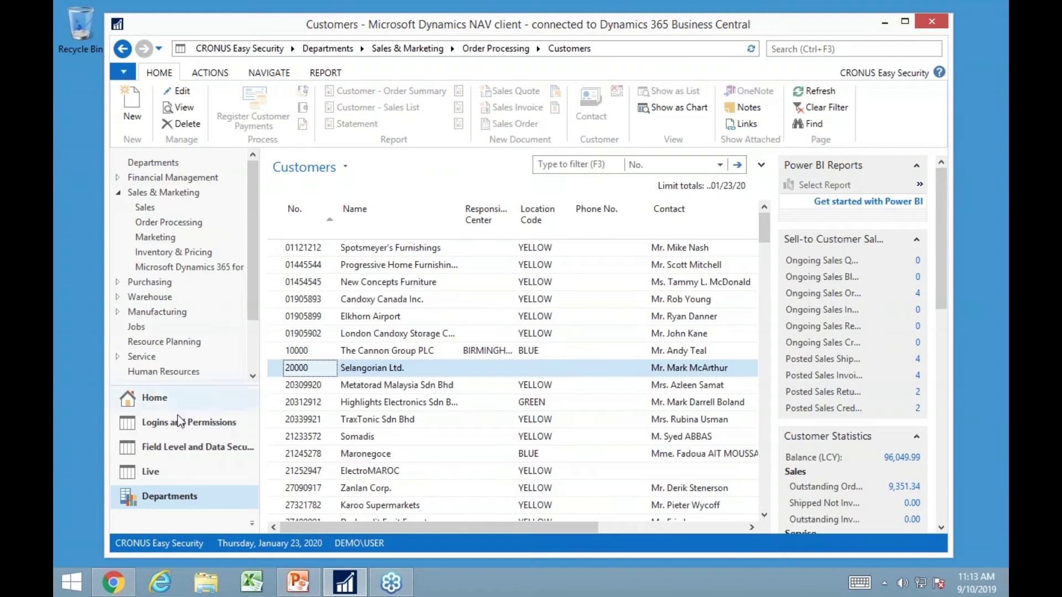
- Create a new data security code named LOCATION for source table 18 Customer
{"action": "left_click", "coordinate": [145, 406]}
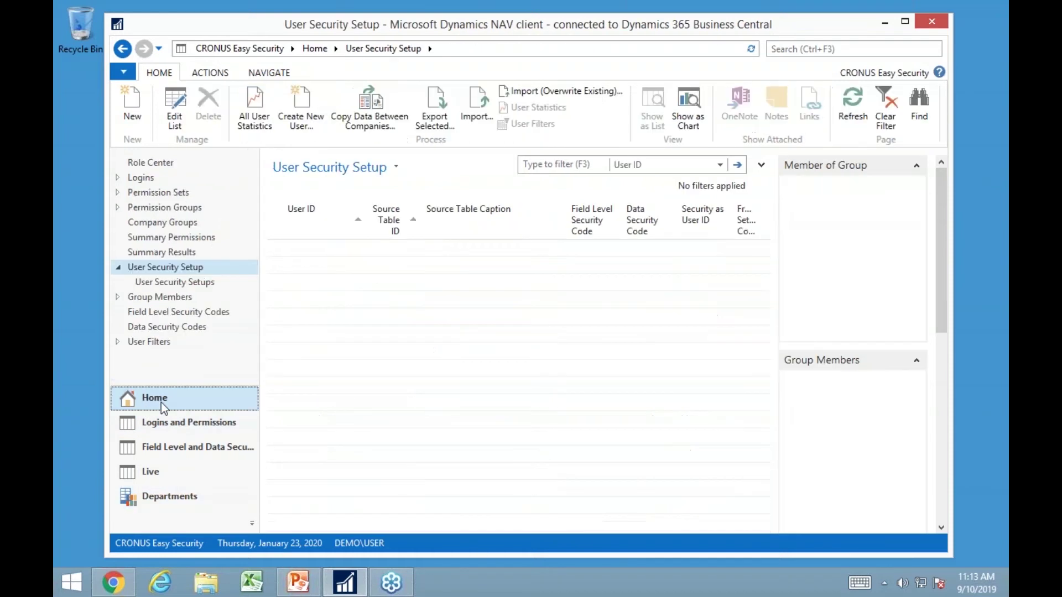
{"action": "left_click", "coordinate": [144, 322]}
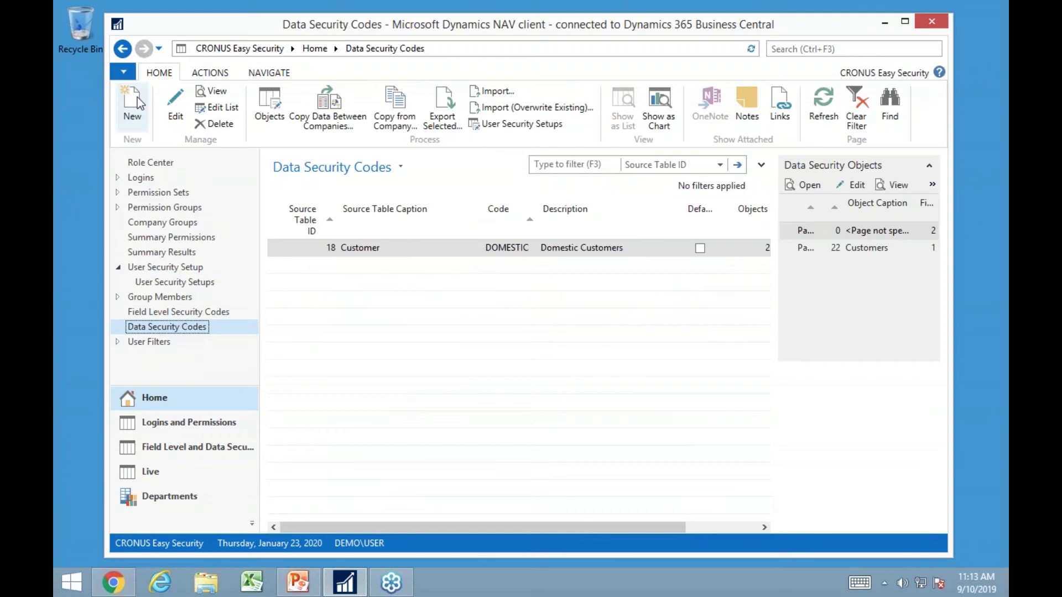
{"action": "left_click", "coordinate": [132, 107]}
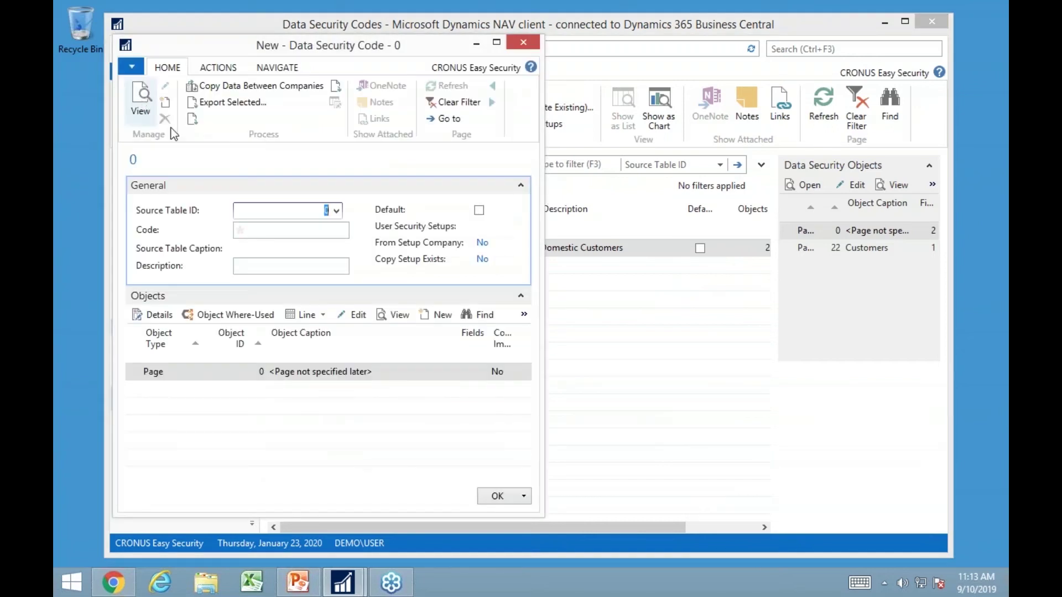
{"action": "left_click", "coordinate": [339, 211]}
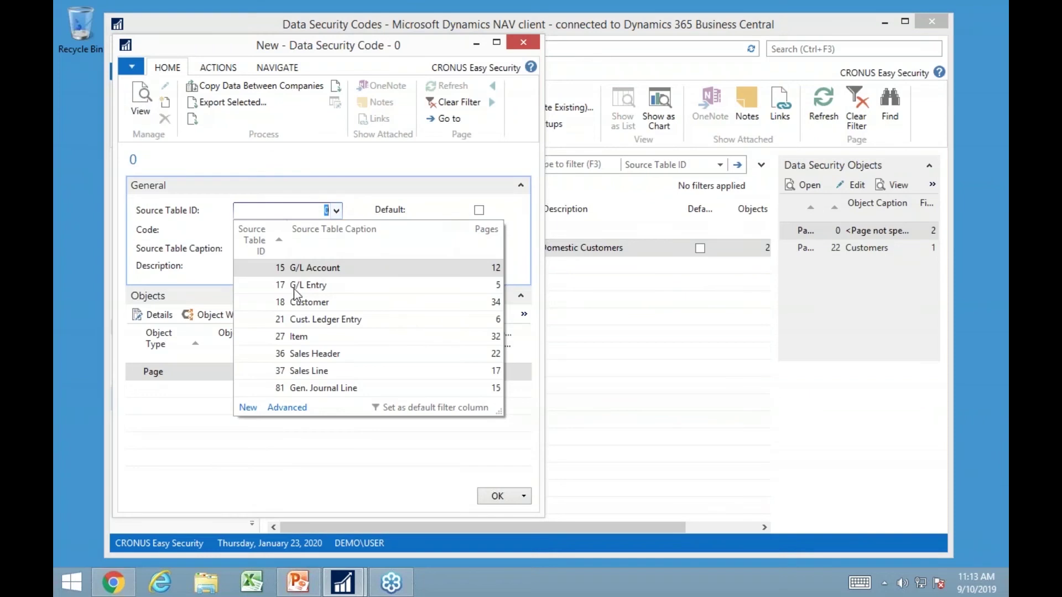
{"action": "left_click", "coordinate": [293, 303]}
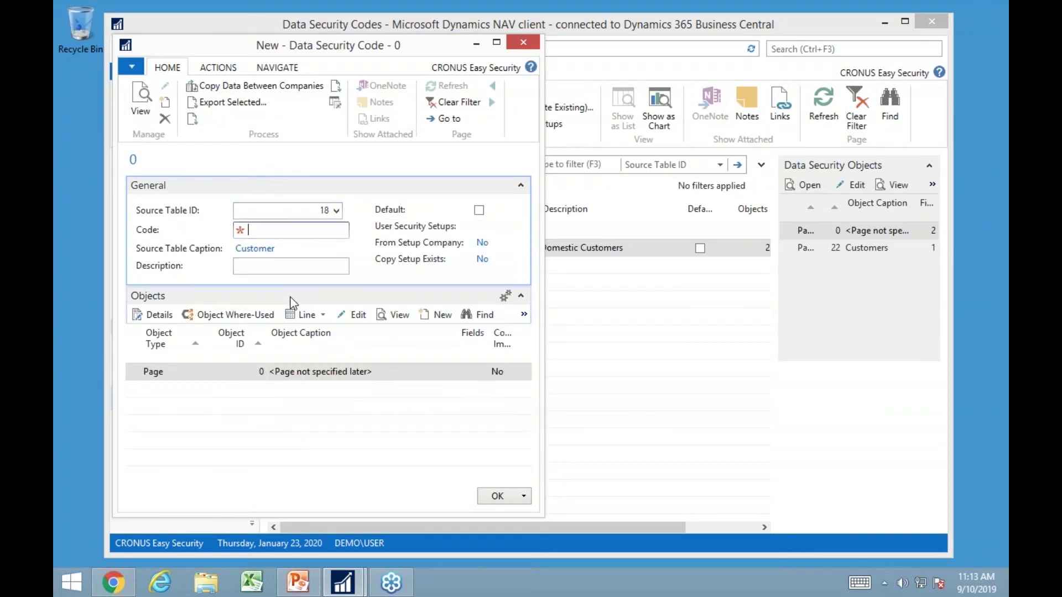
{"action": "type", "text": "location"}
{"action": "key", "text": "Tab"}
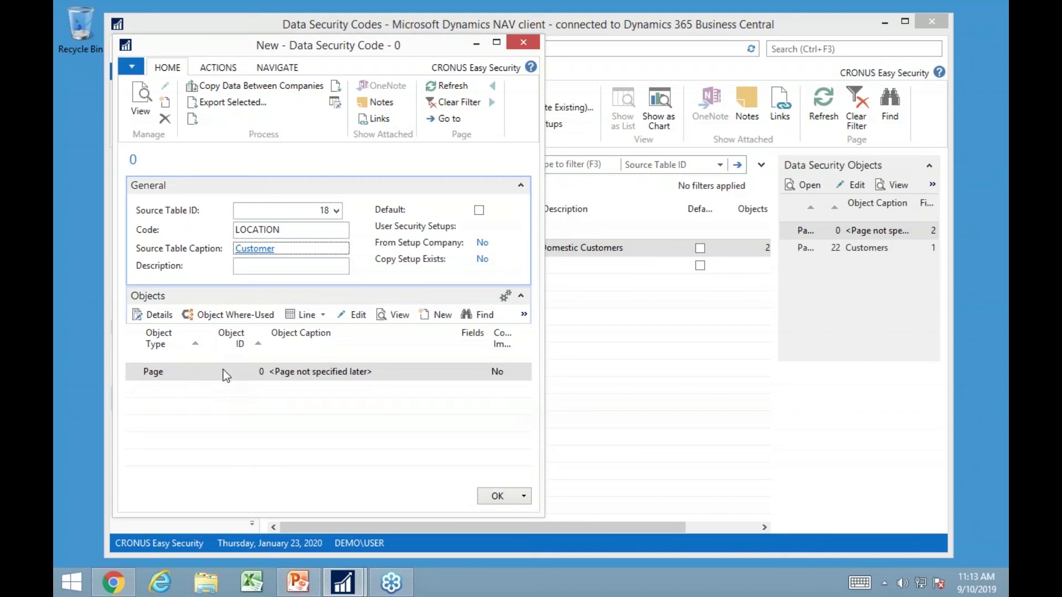
- Open the details of the LOCATION code's page 0 object and add the Location Code field
{"action": "left_click", "coordinate": [260, 374]}
{"action": "left_click", "coordinate": [154, 316]}
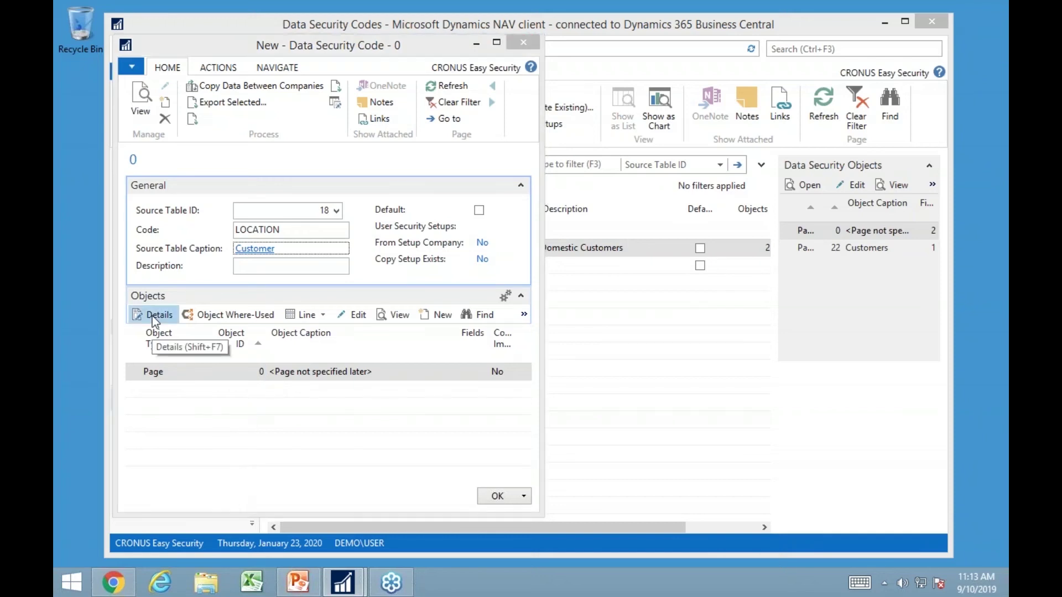
{"action": "left_click", "coordinate": [220, 347]}
{"action": "left_click", "coordinate": [220, 347]}
{"action": "left_click", "coordinate": [728, 169]}
{"action": "type", "text": "loca"}
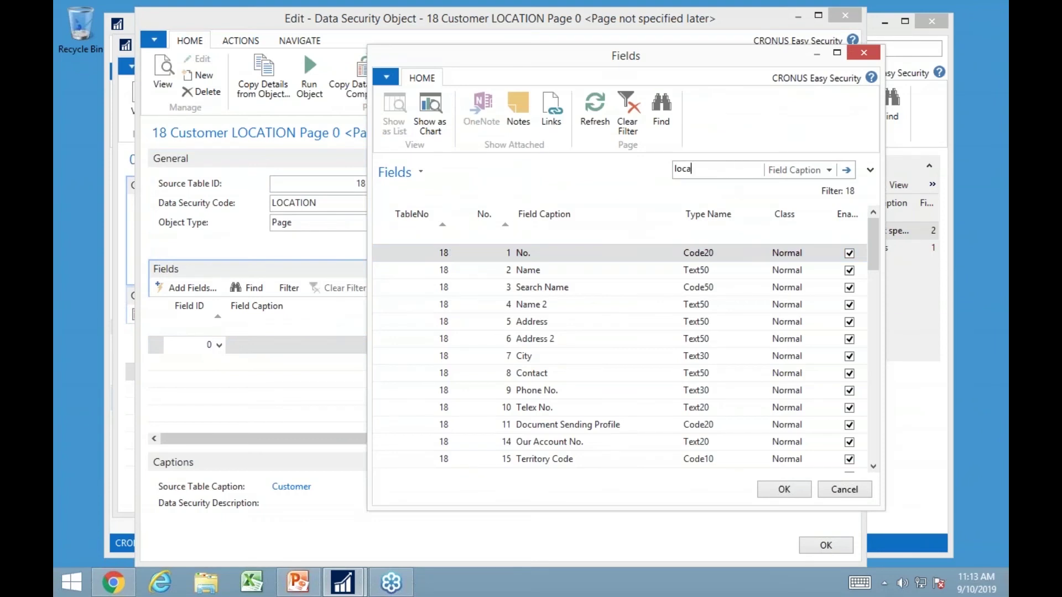
{"action": "double_click", "coordinate": [545, 259]}
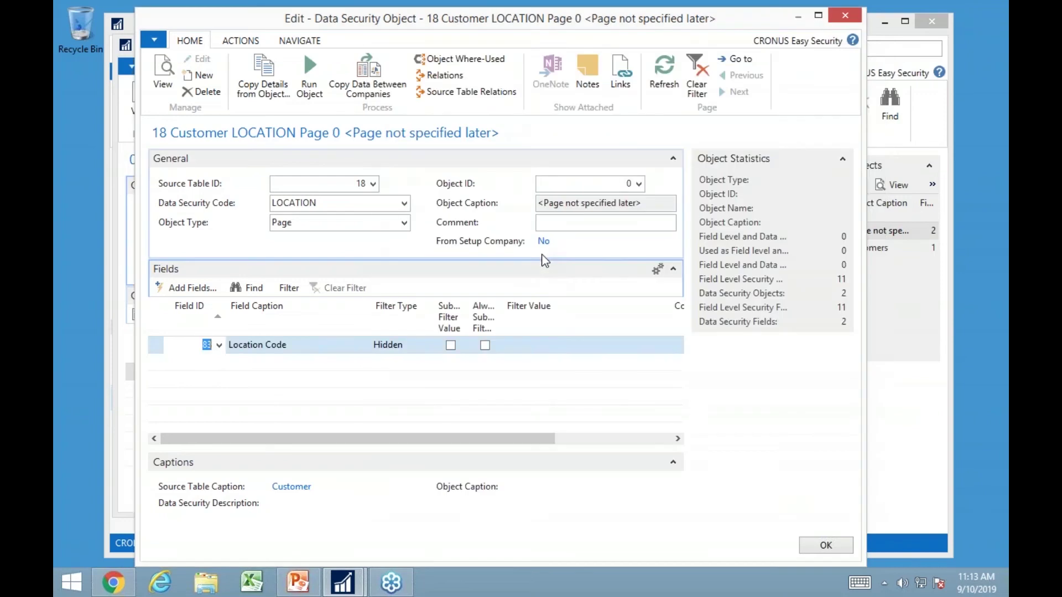
- Keep the Location Code line's filter type as Hidden and set its filter value to ''|BLUE
{"action": "left_click", "coordinate": [424, 347]}
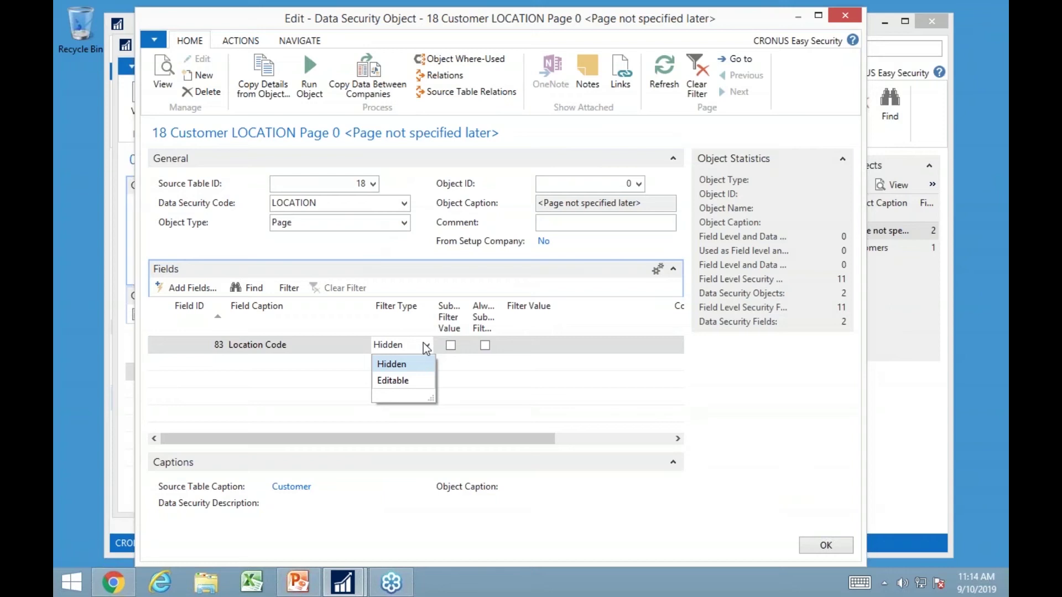
{"action": "left_click", "coordinate": [553, 352]}
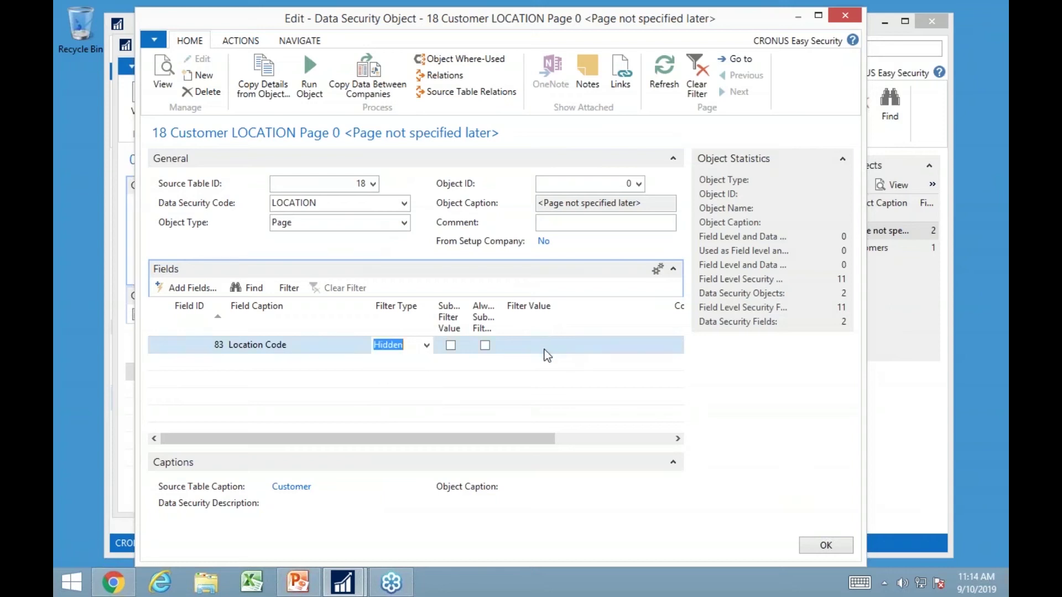
{"action": "left_click", "coordinate": [533, 350]}
{"action": "type", "text": "''|BLUE"}
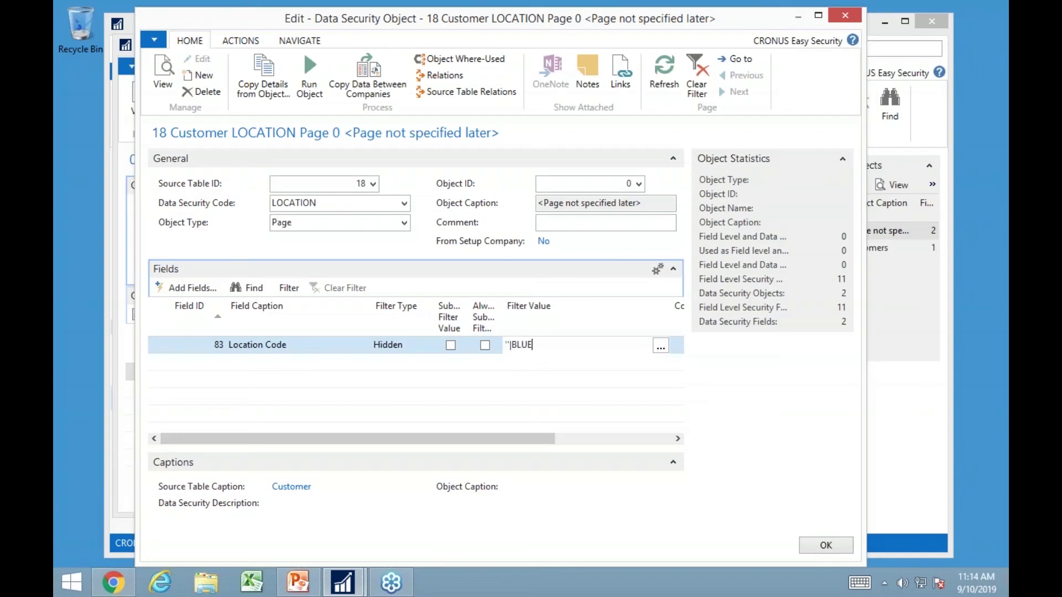
{"action": "key", "text": "Tab"}
{"action": "left_click_drag", "start_coordinate": [363, 440], "coordinate": [189, 456]}
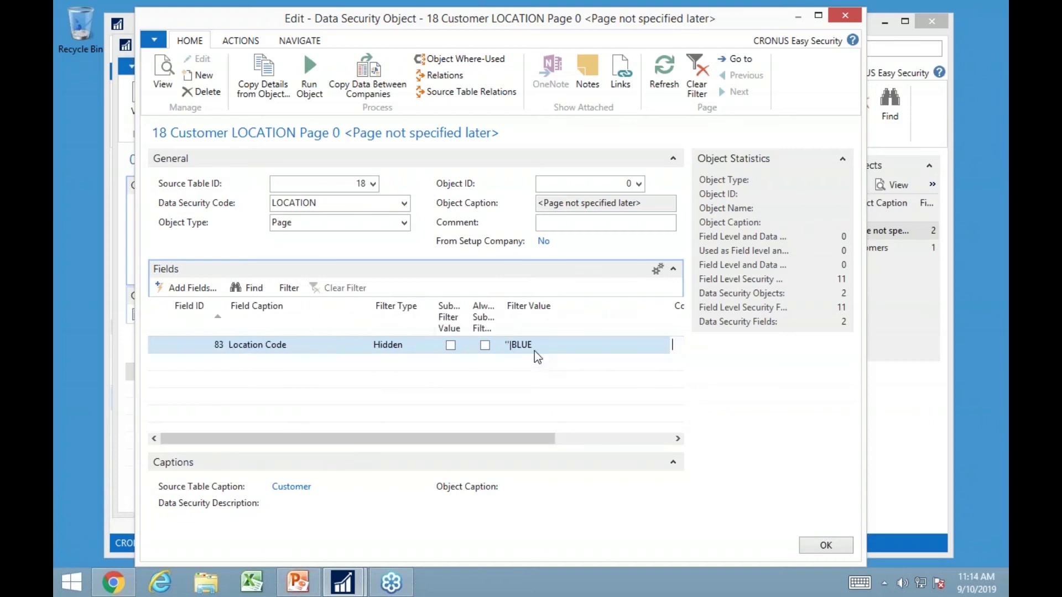
{"action": "mouse_move", "coordinate": [534, 351]}
- Add the Blocked field as a second line of the data security object
{"action": "left_click", "coordinate": [219, 363]}
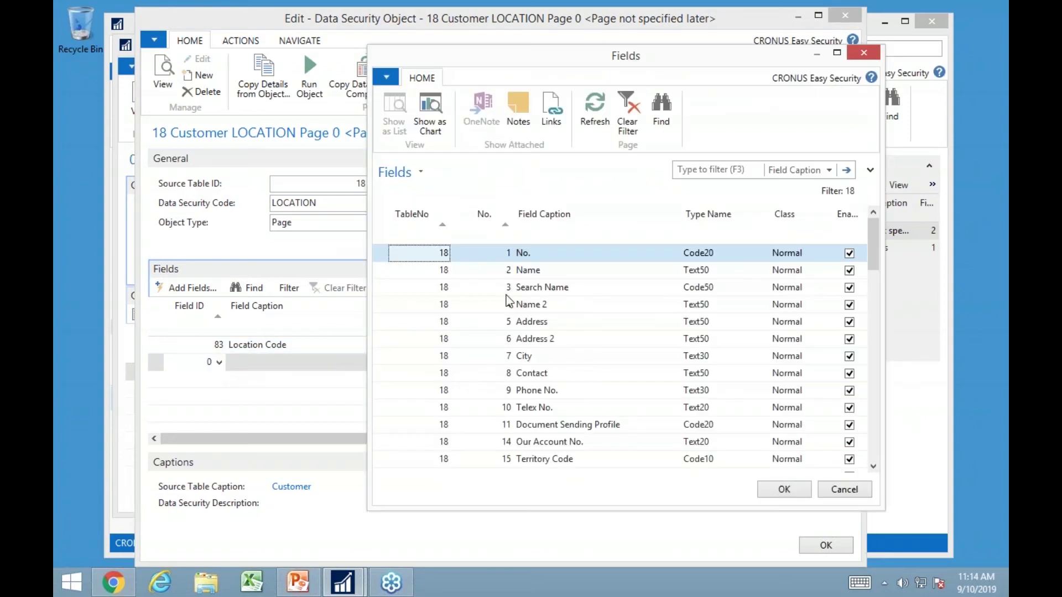
{"action": "left_click", "coordinate": [725, 170]}
{"action": "type", "text": "bloc"}
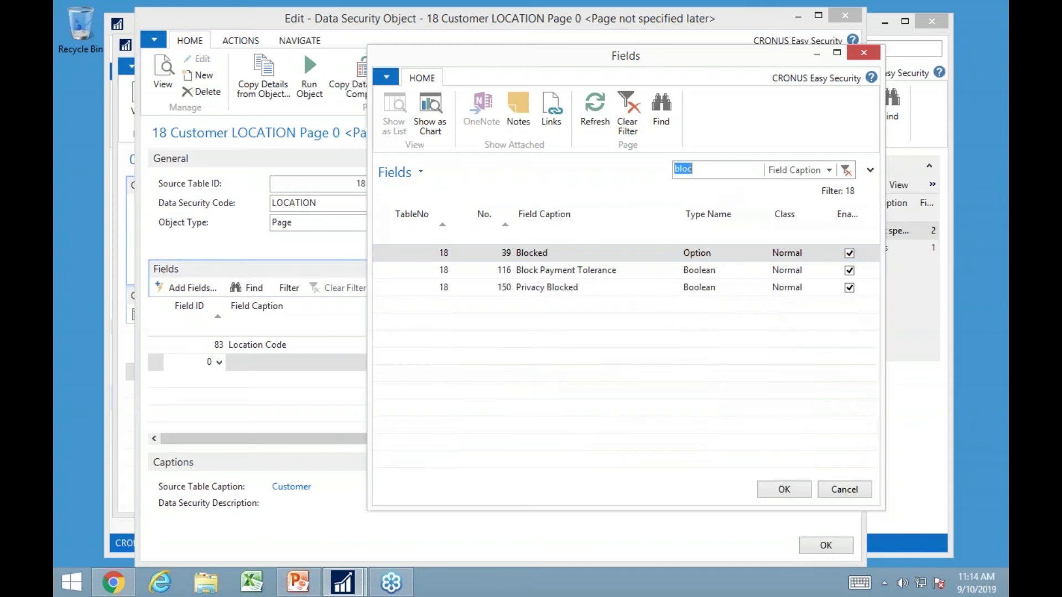
{"action": "left_click", "coordinate": [544, 256]}
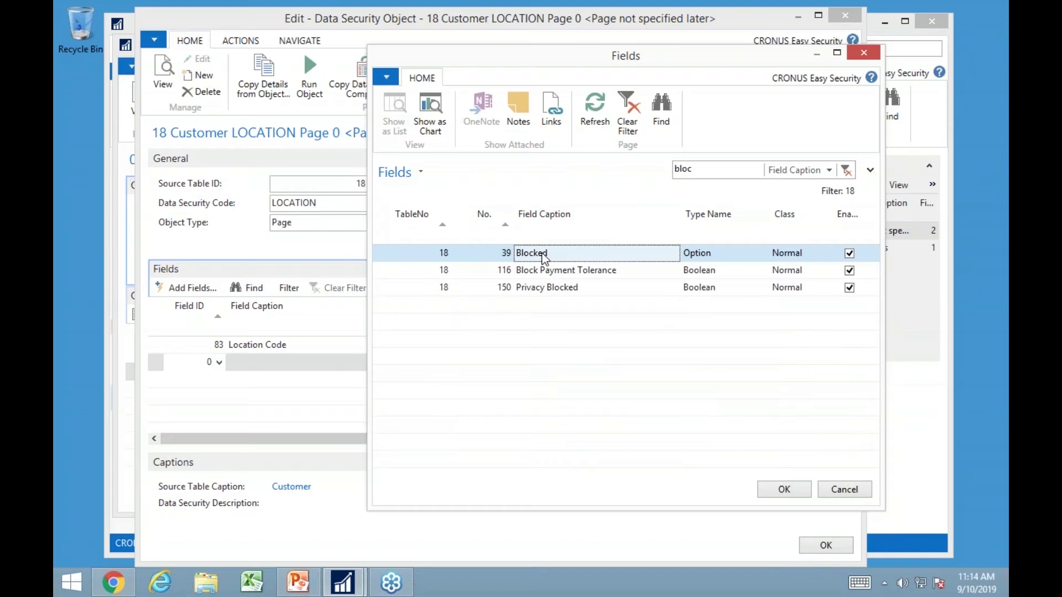
{"action": "left_click", "coordinate": [775, 489]}
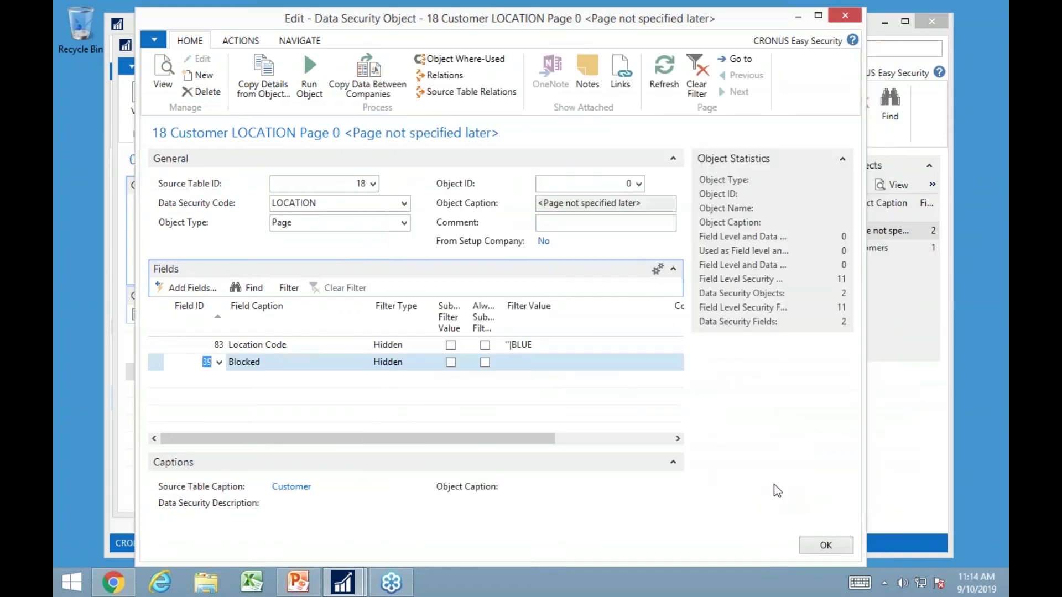
- Set the Blocked line to filter type Editable with filter value 0, and close the object and the LOCATION code
{"action": "key", "text": "Tab"}
{"action": "key", "text": "Tab"}
{"action": "left_click", "coordinate": [426, 362]}
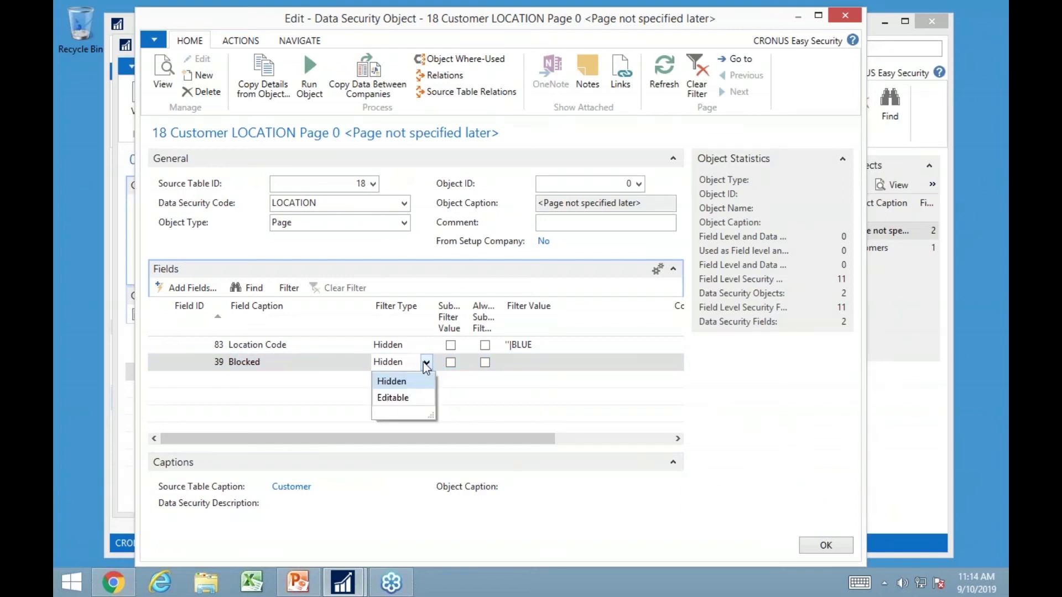
{"action": "left_click", "coordinate": [397, 399]}
{"action": "left_click", "coordinate": [530, 366]}
{"action": "type", "text": "0"}
{"action": "key", "text": "Up"}
{"action": "key", "text": "Down"}
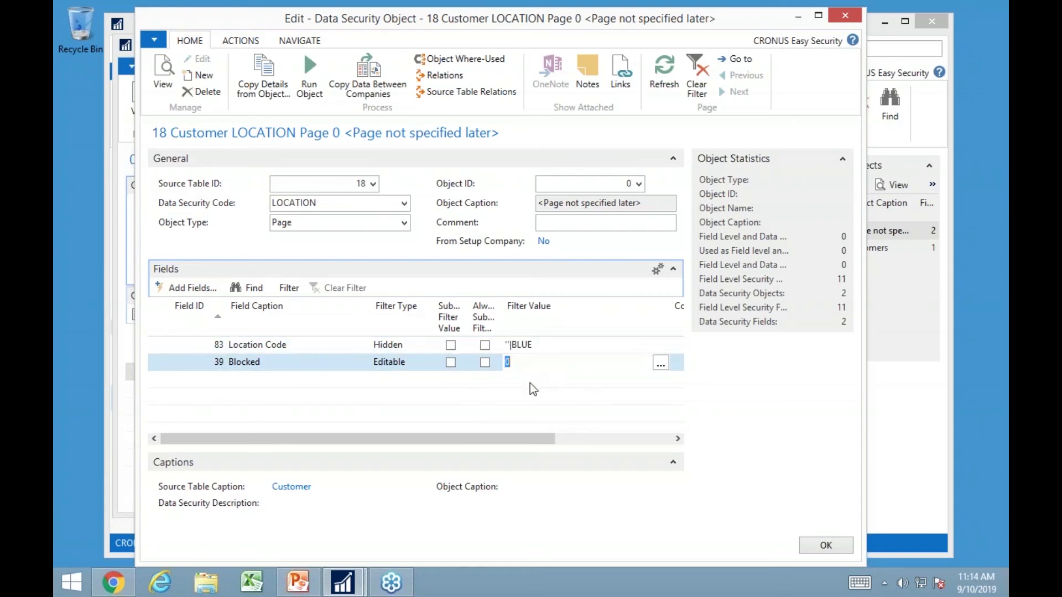
{"action": "left_click", "coordinate": [825, 546]}
{"action": "left_click", "coordinate": [489, 498]}
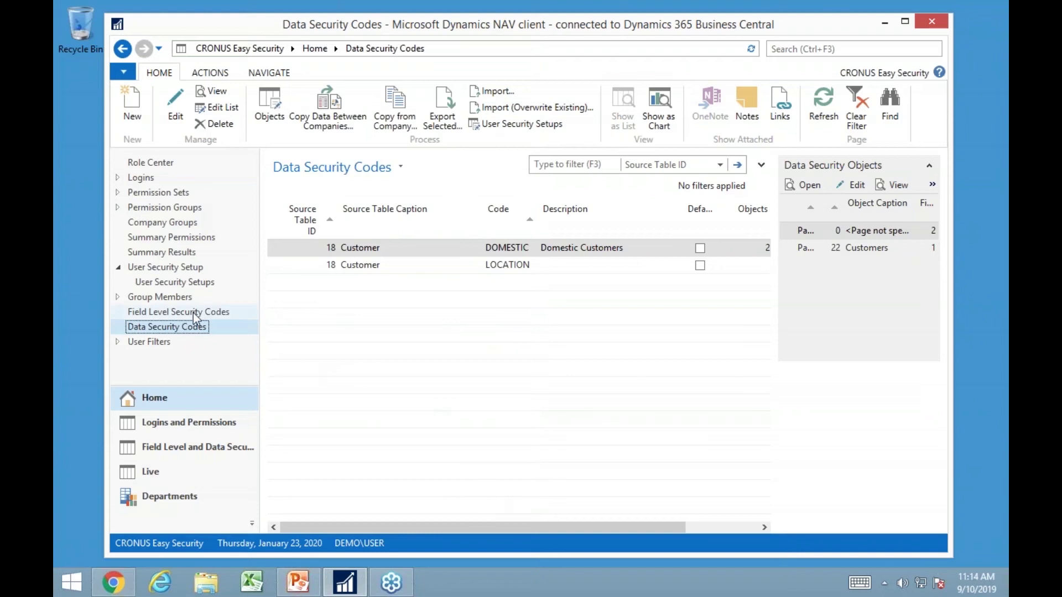
- In User Security Setup, assign the data security code LOCATION to both Customer table lines, the blank user and DEMO\USER
{"action": "left_click", "coordinate": [155, 272]}
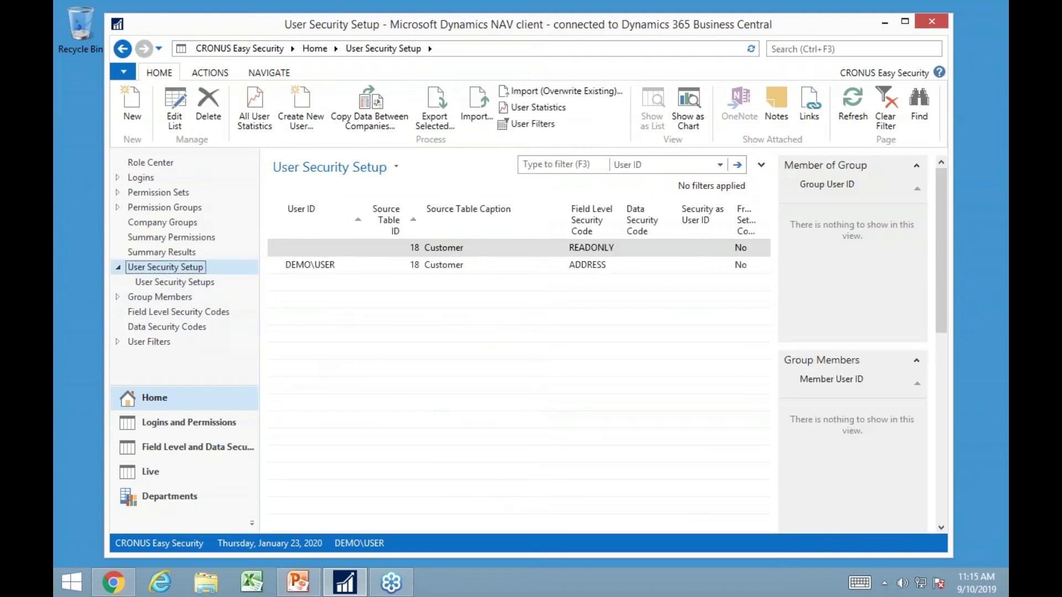
{"action": "left_click", "coordinate": [175, 102]}
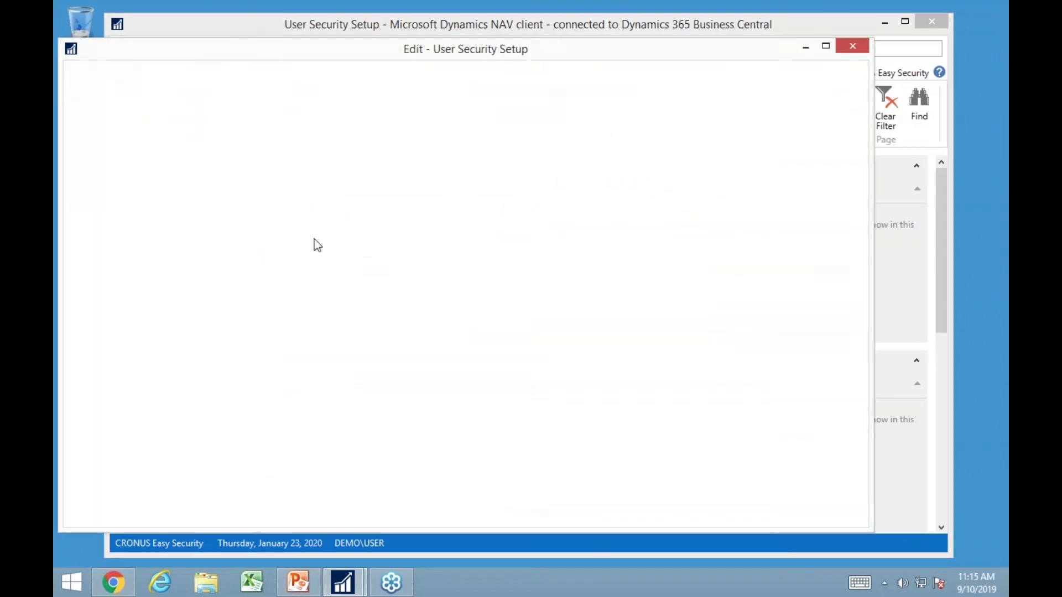
{"action": "left_click", "coordinate": [453, 252]}
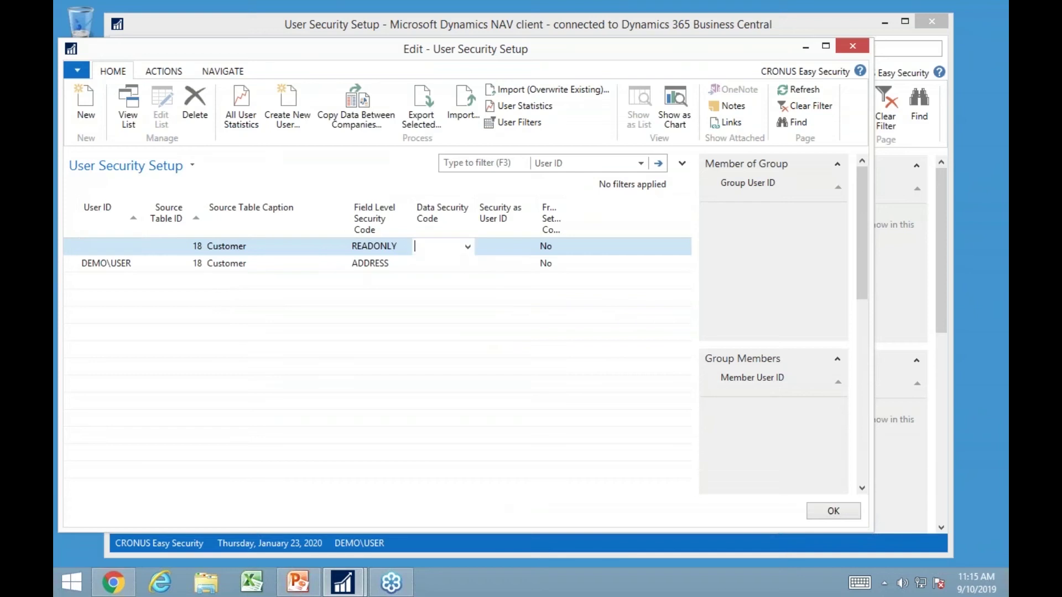
{"action": "type", "text": "LOCATION"}
{"action": "key", "text": "Down"}
{"action": "type", "text": "LOCATION"}
{"action": "key", "text": "Up"}
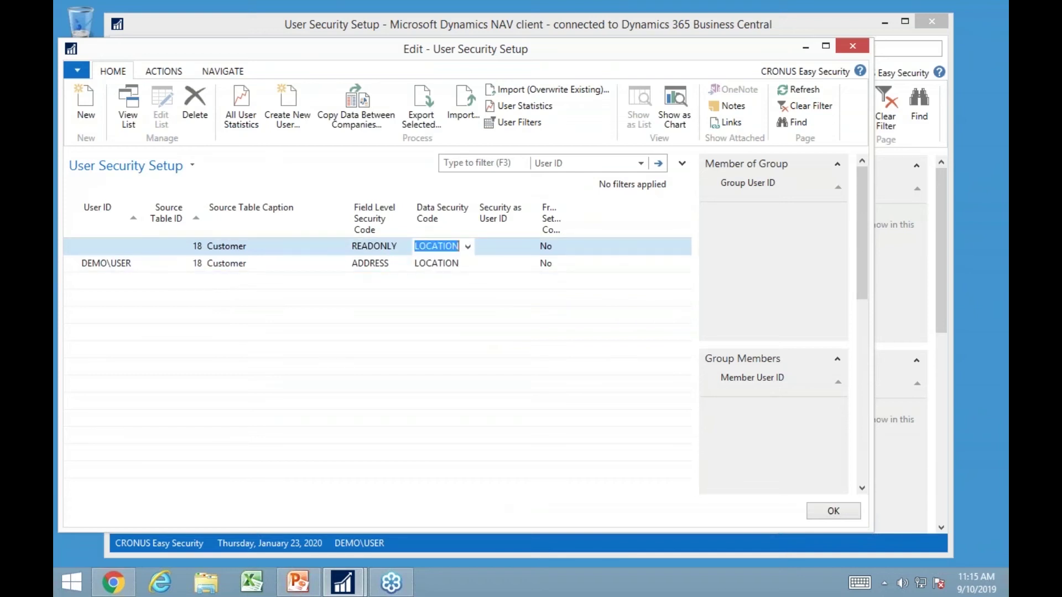
{"action": "key", "text": "Down"}
{"action": "key", "text": "Up"}
{"action": "key", "text": "shift+Tab"}
{"action": "key", "text": "shift+Tab"}
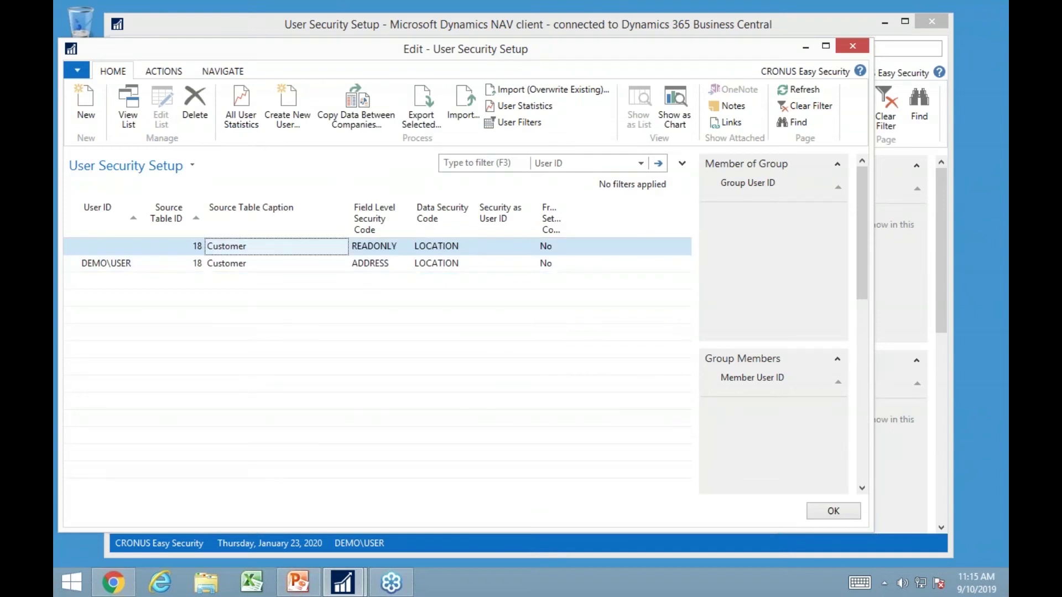
{"action": "key", "text": "Escape"}
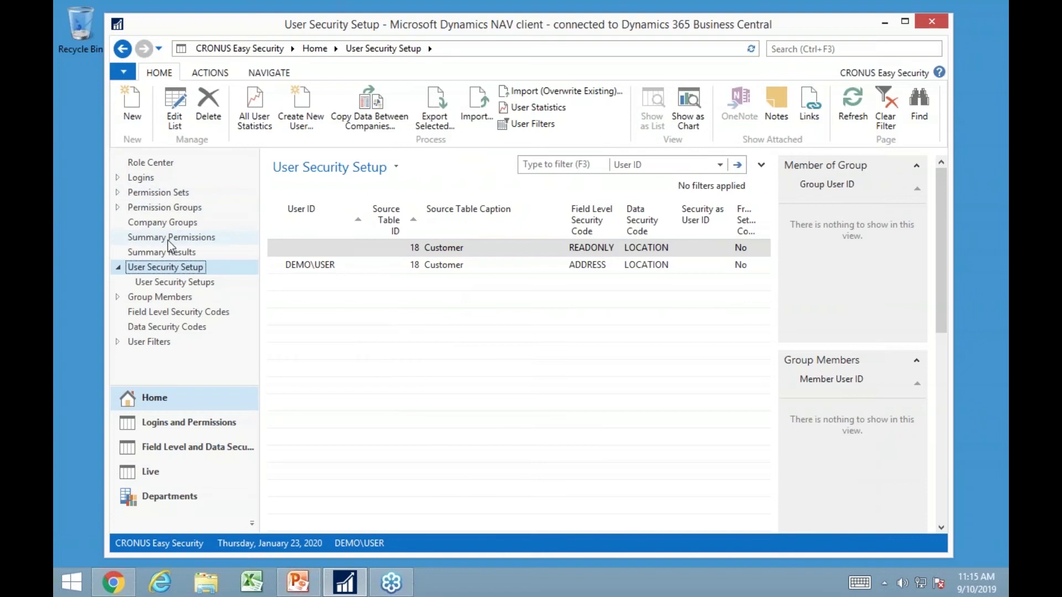
- Open the Customers list from Order Processing, examine the options of its Blocked filter and try to clear the filter
{"action": "left_click", "coordinate": [176, 498]}
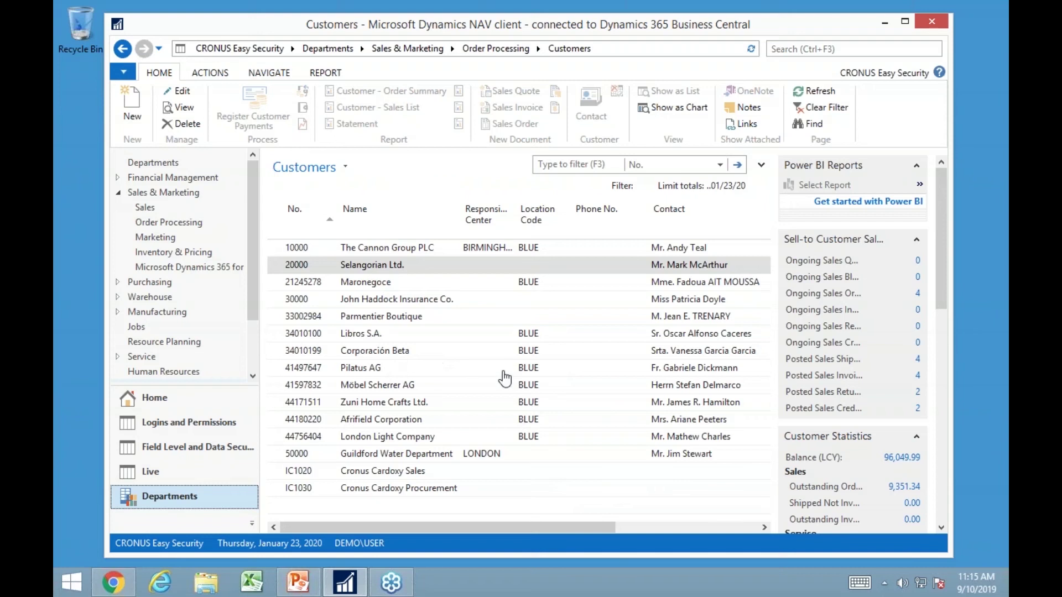
{"action": "left_click", "coordinate": [762, 164]}
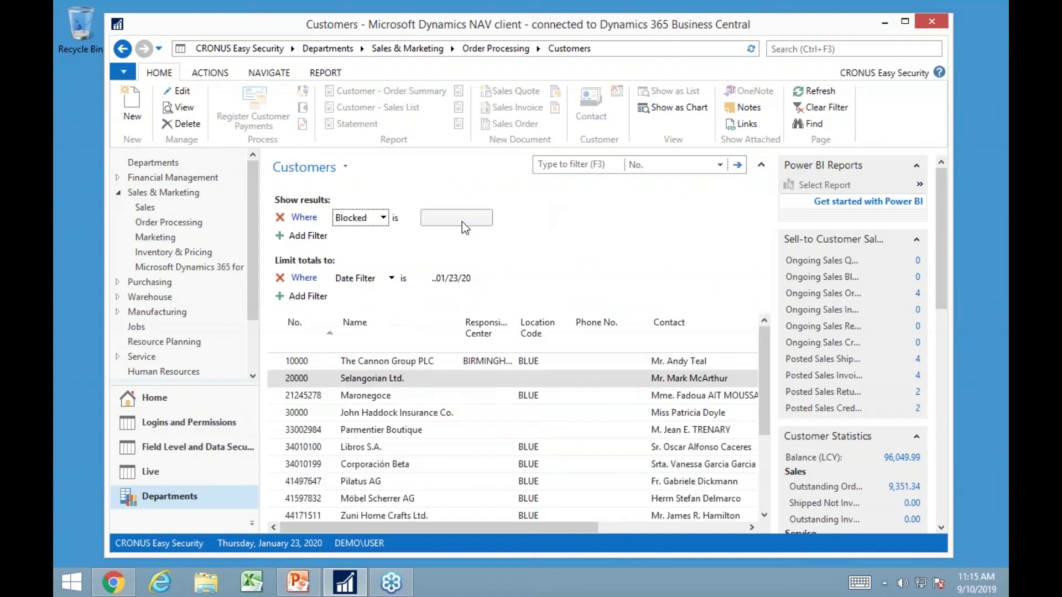
{"action": "left_click", "coordinate": [484, 219]}
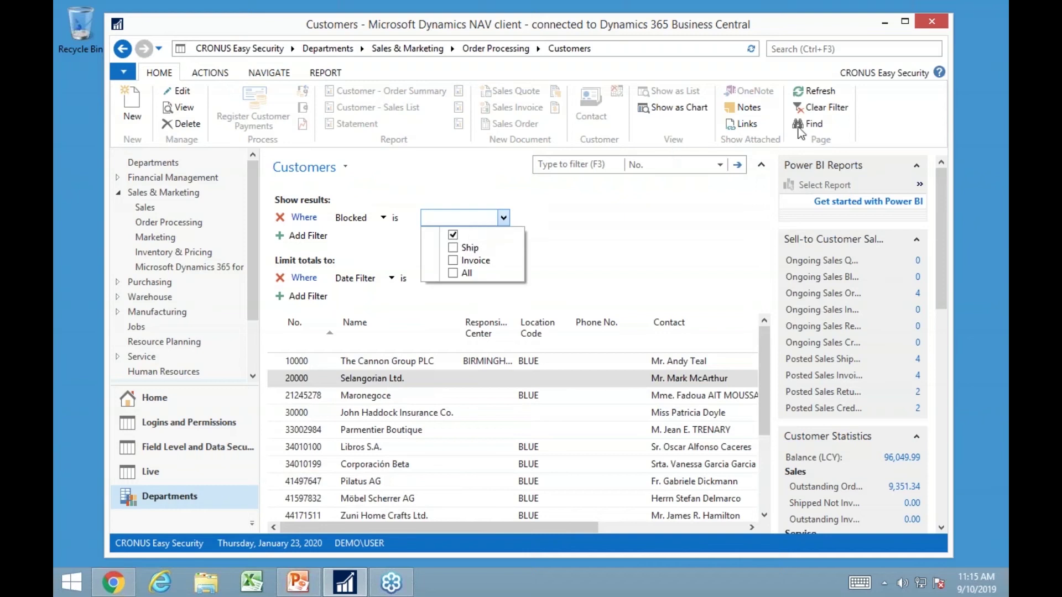
{"action": "left_click", "coordinate": [820, 108]}
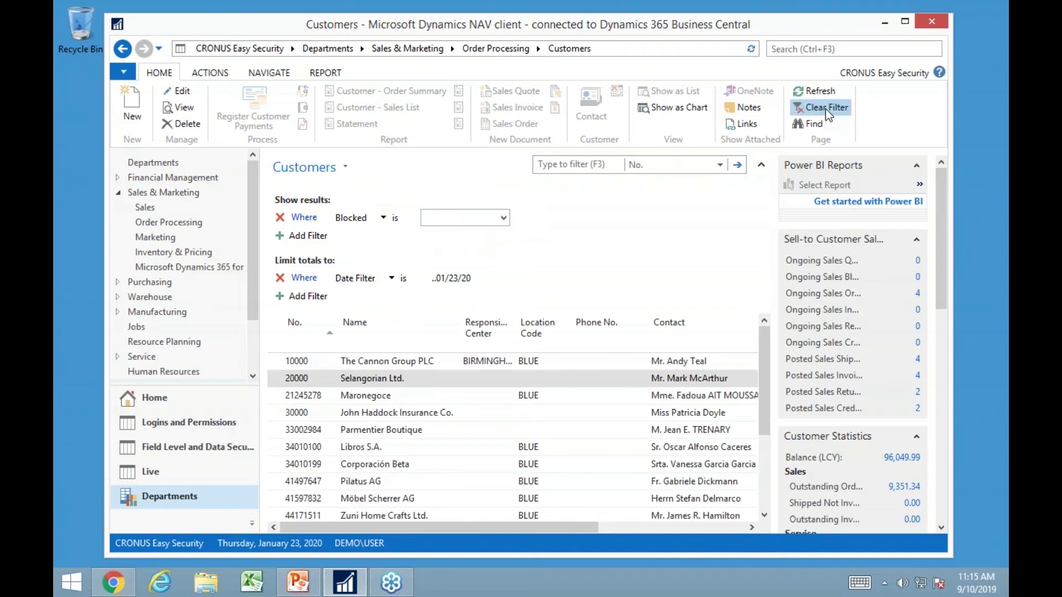
{"action": "left_click", "coordinate": [760, 166]}
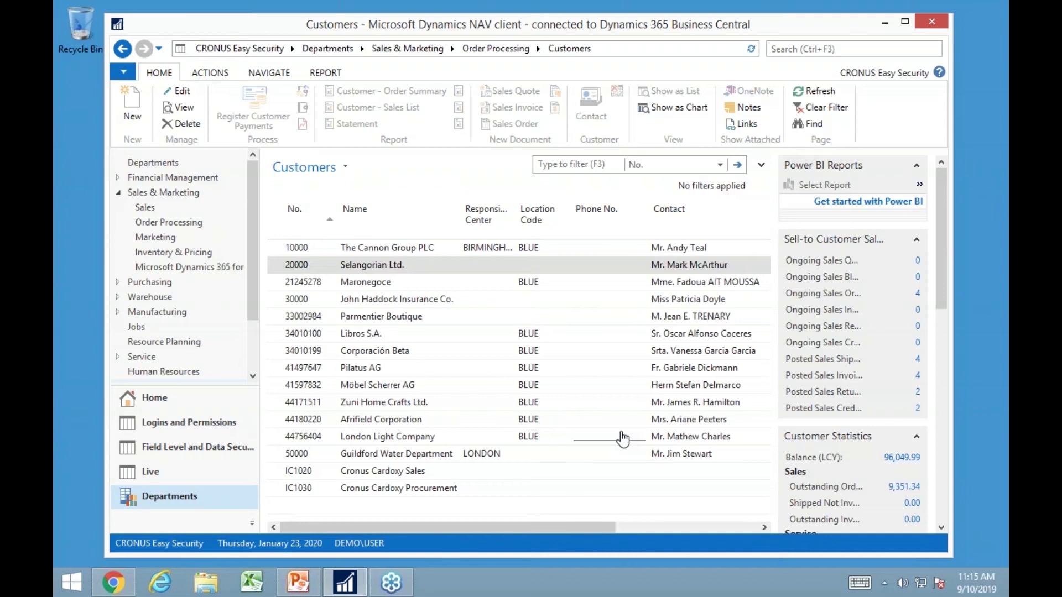
- Open the Sales Orders list and examine which customers the Sell-to Customer No. lookup offers
{"action": "left_click", "coordinate": [163, 227]}
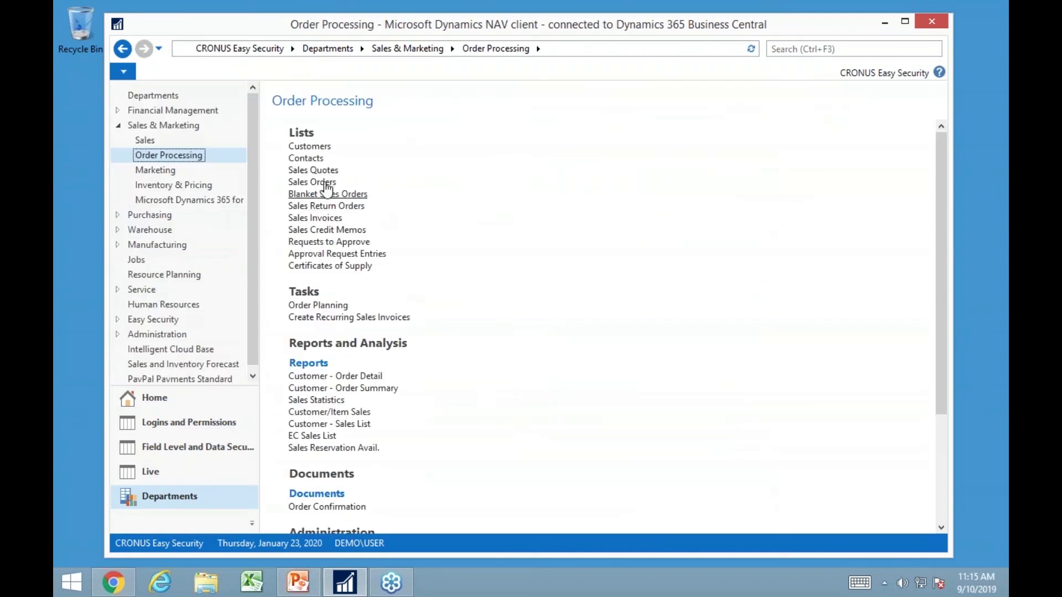
{"action": "left_click", "coordinate": [312, 182]}
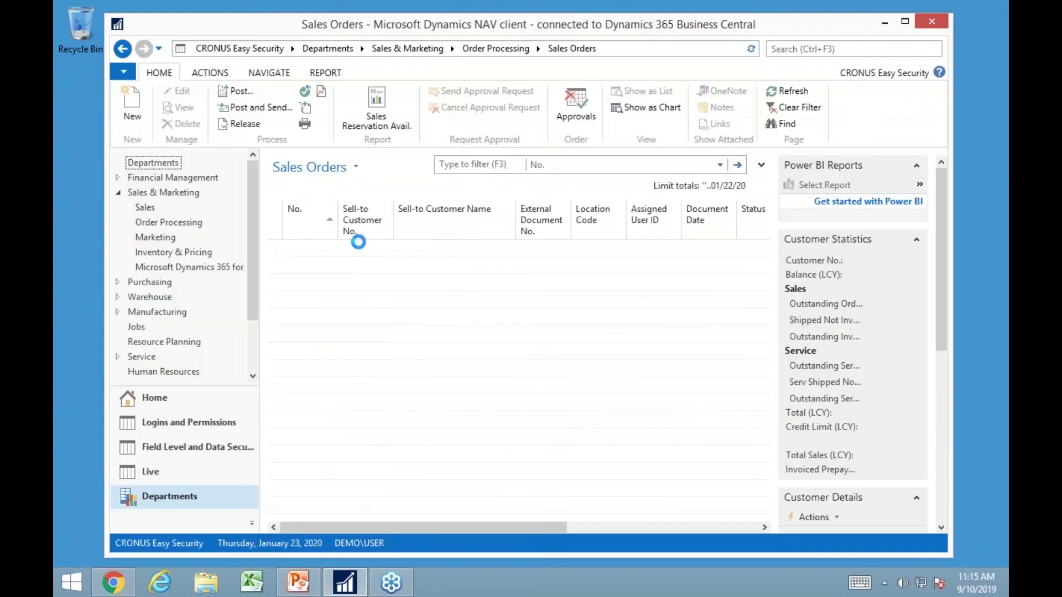
{"action": "left_click", "coordinate": [373, 271]}
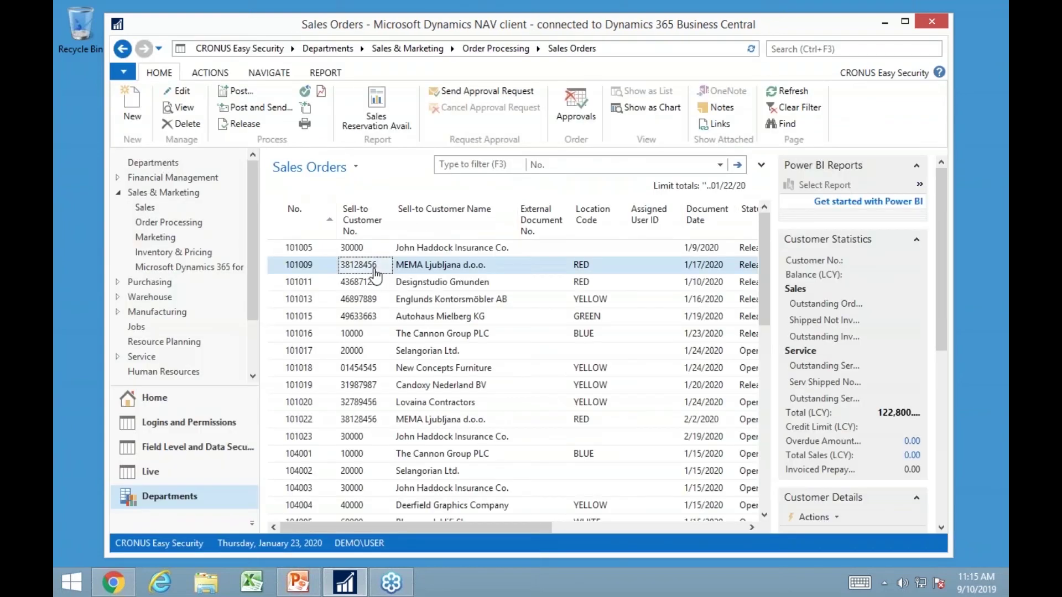
{"action": "left_click", "coordinate": [375, 271]}
{"action": "scroll", "coordinate": [399, 377], "scroll_direction": "down", "scroll_amount": 5}
{"action": "scroll", "coordinate": [400, 376], "scroll_direction": "up", "scroll_amount": 5}
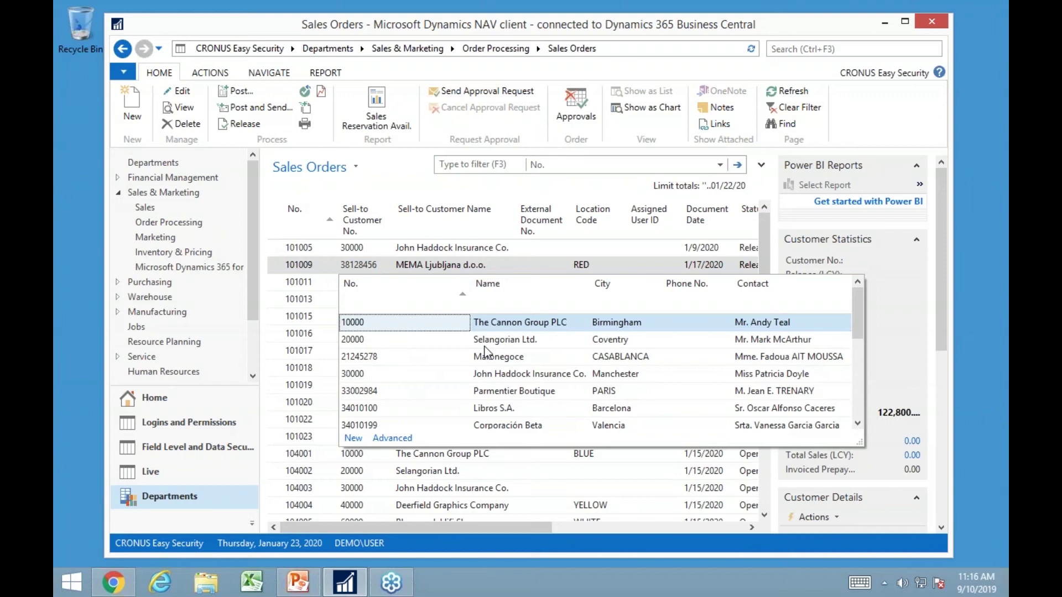
{"action": "scroll", "coordinate": [669, 356], "scroll_direction": "down", "scroll_amount": 5}
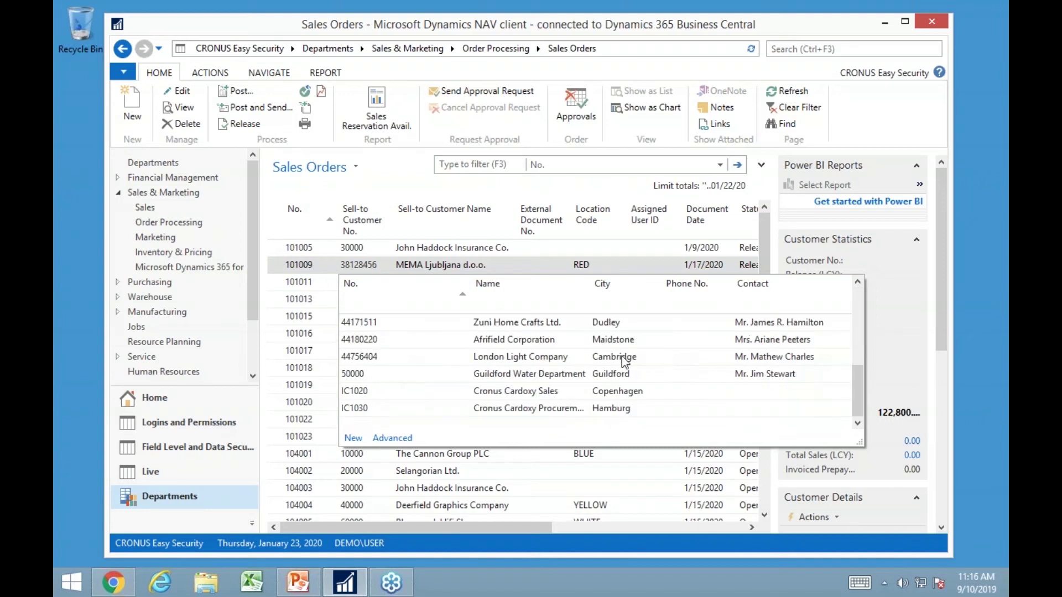
{"action": "scroll", "coordinate": [528, 374], "scroll_direction": "up", "scroll_amount": 5}
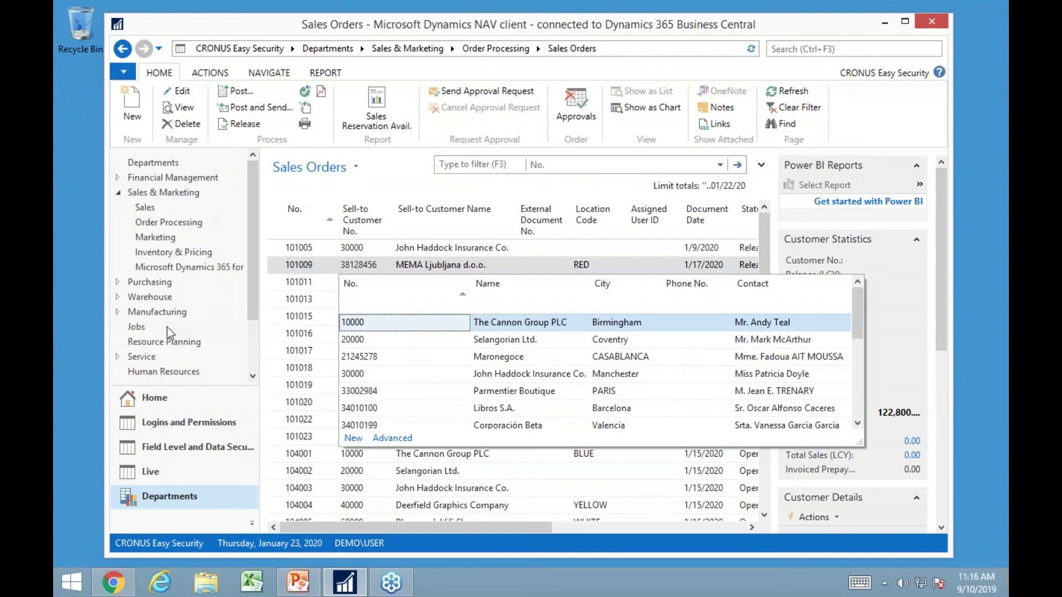
- Create a User Filters line with a blank User ID and Location Code BLUE
{"action": "left_click", "coordinate": [148, 402]}
{"action": "left_click", "coordinate": [148, 402]}
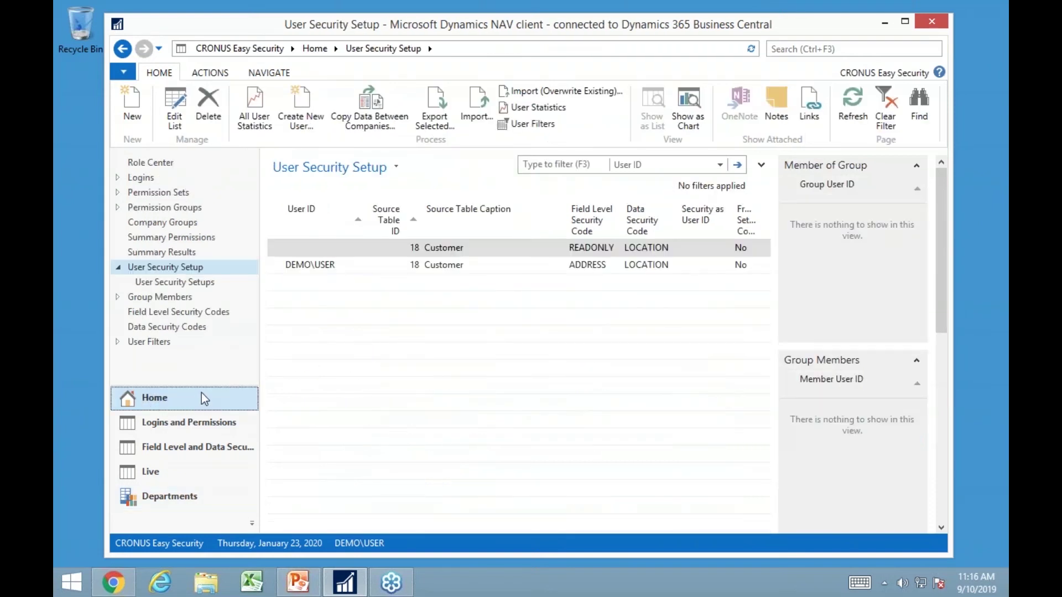
{"action": "left_click", "coordinate": [142, 343]}
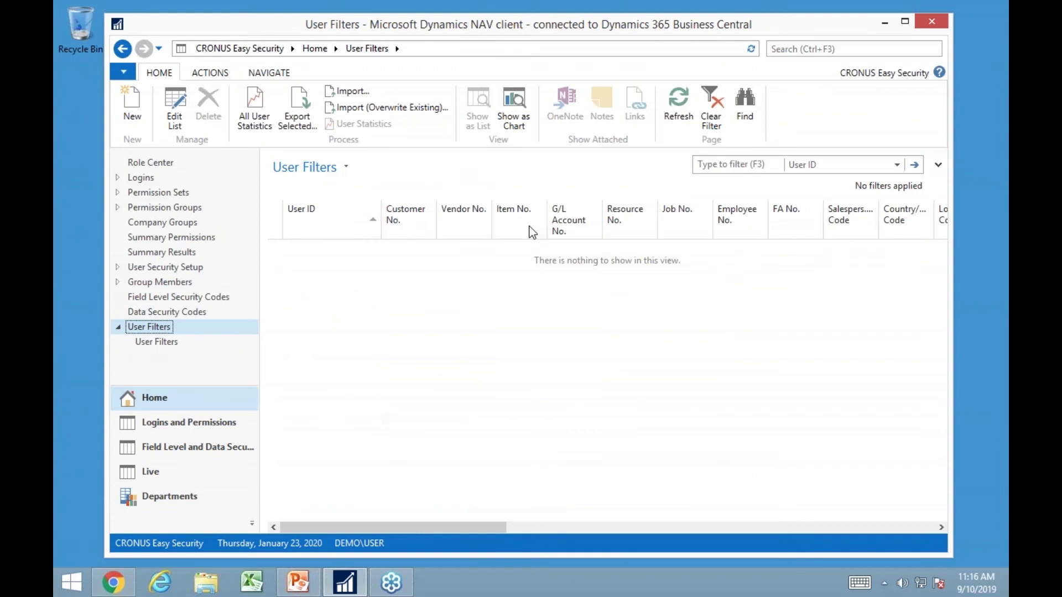
{"action": "left_click", "coordinate": [127, 107]}
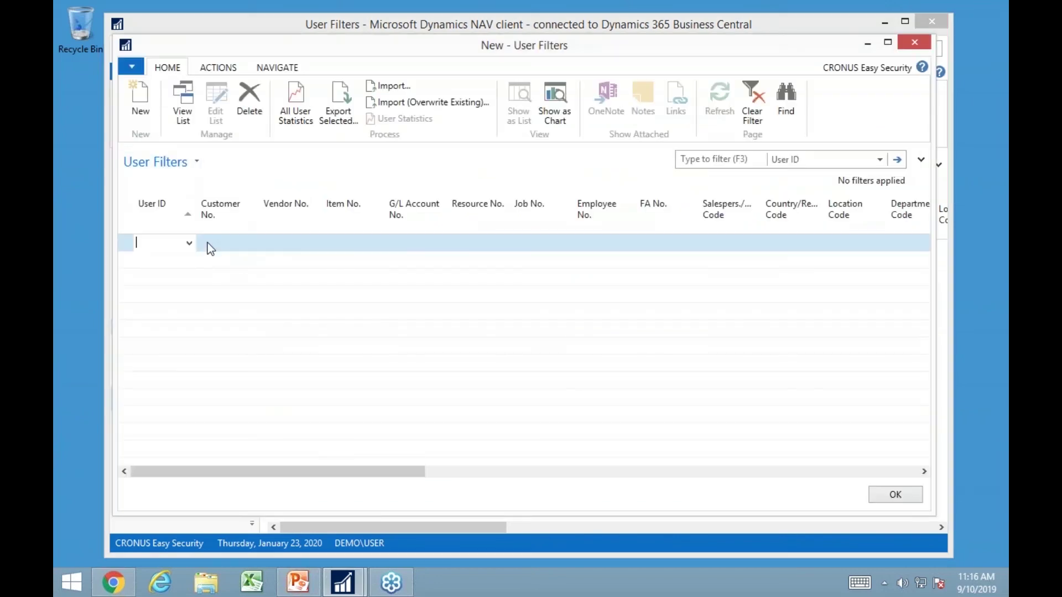
{"action": "left_click", "coordinate": [209, 243]}
{"action": "left_click", "coordinate": [859, 249]}
{"action": "type", "text": "BLUE"}
{"action": "key", "text": "Tab"}
{"action": "key", "text": "shift+Tab"}
{"action": "key", "text": "shift+Tab"}
{"action": "key", "text": "shift+Tab"}
{"action": "key", "text": "shift+Tab"}
{"action": "key", "text": "shift+Tab"}
{"action": "key", "text": "shift+Tab"}
{"action": "key", "text": "shift+Tab"}
{"action": "key", "text": "shift+Tab"}
{"action": "key", "text": "shift+Tab"}
{"action": "key", "text": "shift+Tab"}
{"action": "key", "text": "shift+Tab"}
{"action": "key", "text": "shift+Tab"}
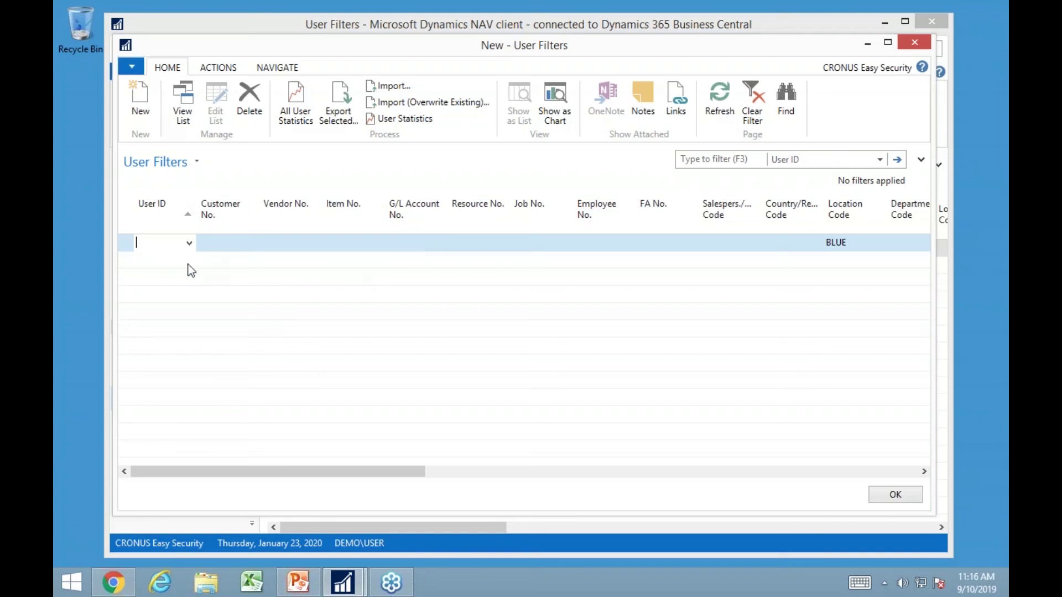
- Add a User Filters line for DEMO\USER with Location Code RED|YELLOW
{"action": "left_click", "coordinate": [180, 363]}
{"action": "double_click", "coordinate": [180, 366]}
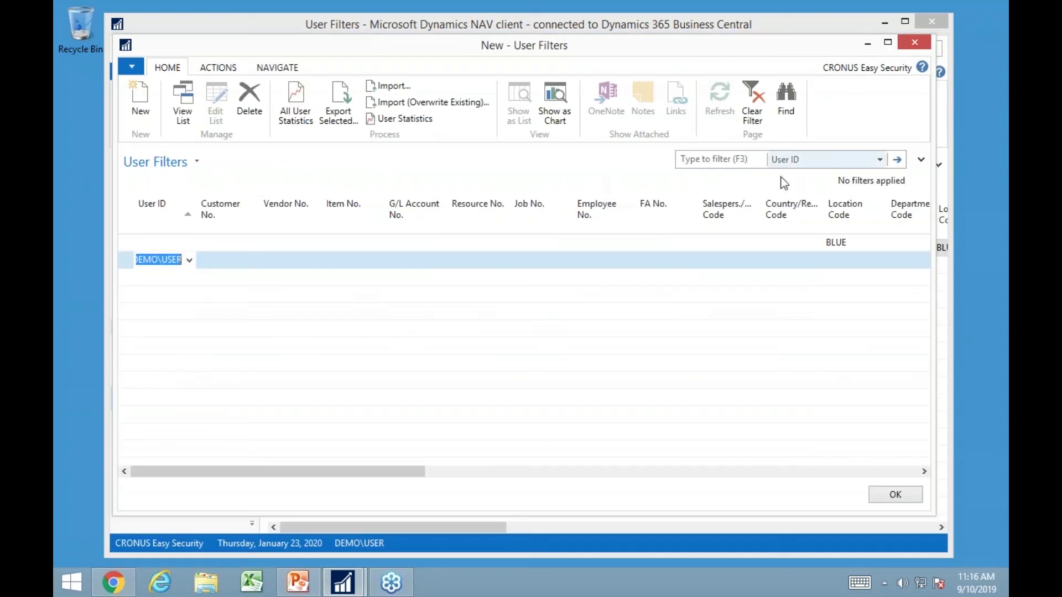
{"action": "left_click", "coordinate": [837, 259]}
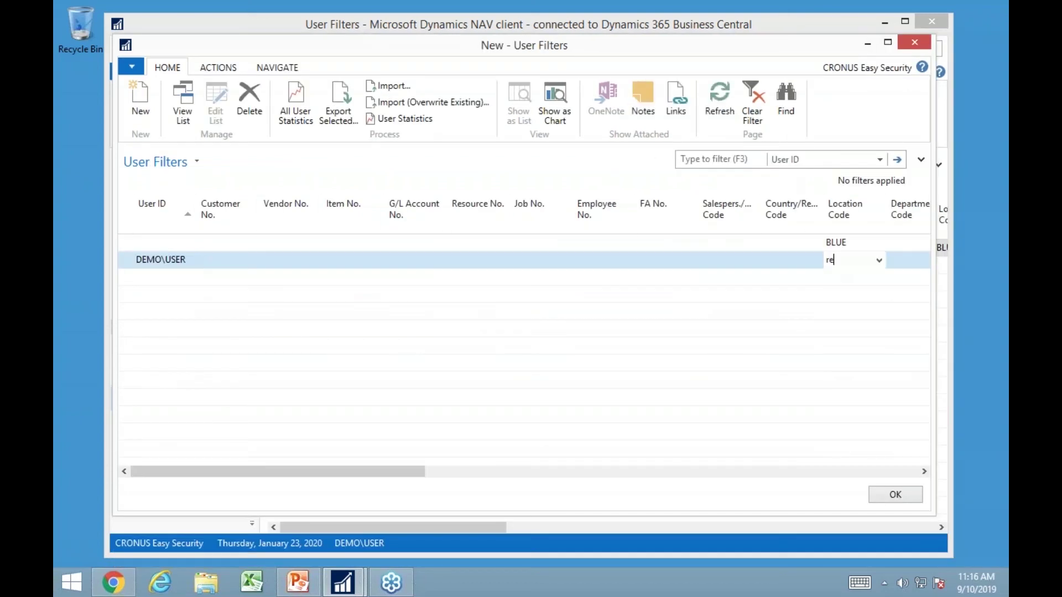
{"action": "type", "text": "red|yellow"}
{"action": "key", "text": "Tab"}
{"action": "key", "text": "shift+Tab"}
{"action": "key", "text": "shift+Tab"}
{"action": "key", "text": "shift+Tab"}
{"action": "key", "text": "shift+Tab"}
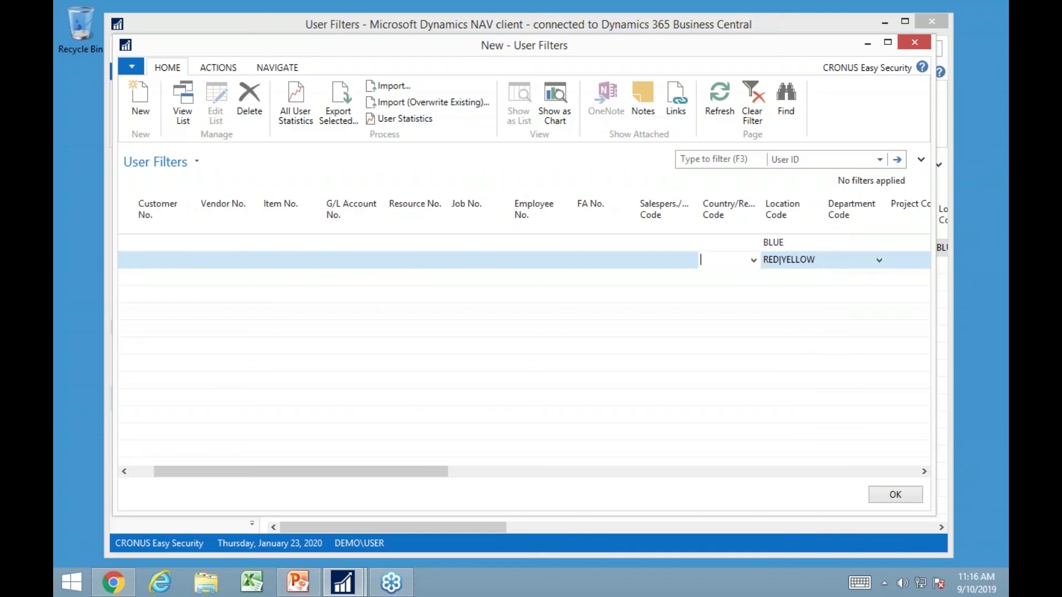
{"action": "key", "text": "shift+Tab"}
{"action": "key", "text": "shift+Tab"}
{"action": "key", "text": "shift+Tab"}
{"action": "key", "text": "shift+Tab"}
{"action": "key", "text": "shift+Tab"}
{"action": "key", "text": "shift+Tab"}
{"action": "key", "text": "shift+Tab"}
{"action": "key", "text": "shift+Tab"}
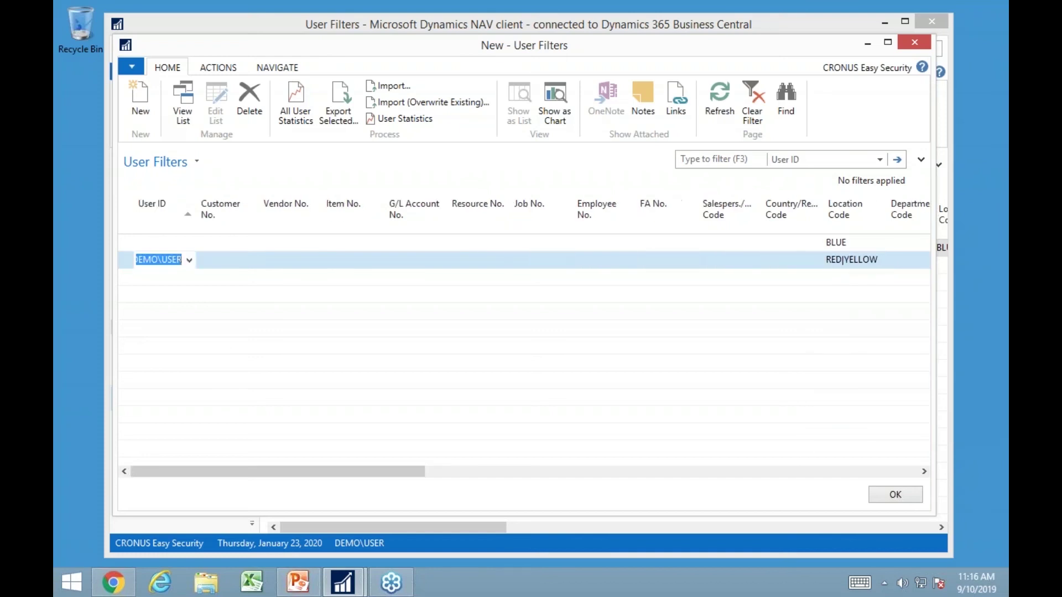
- Set the salesperson/purchaser code of the DEMO\USER filter line to JR and close the user filters
{"action": "left_click", "coordinate": [722, 258]}
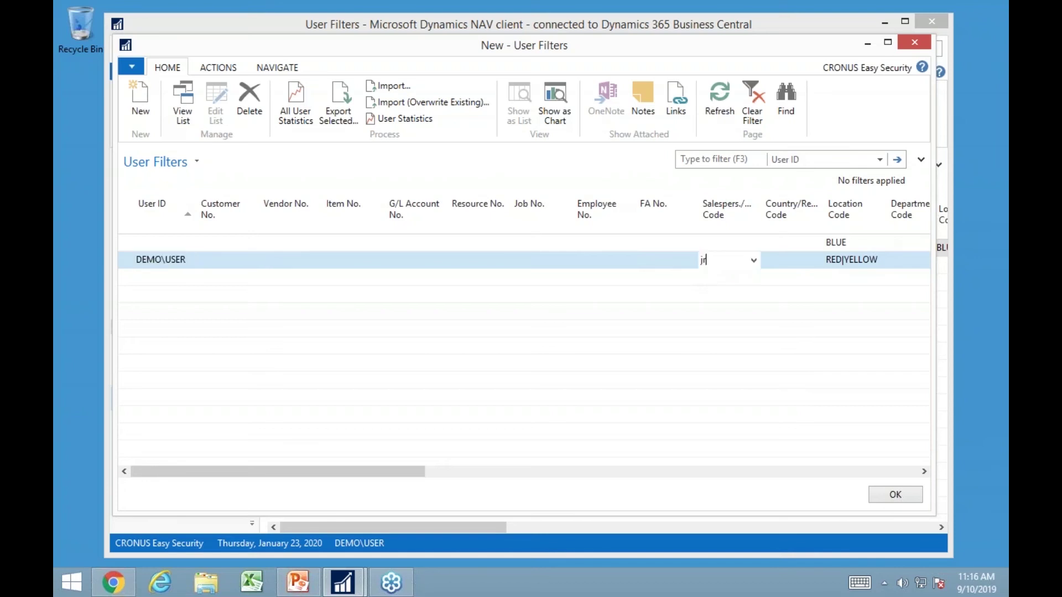
{"action": "left_click", "coordinate": [722, 319]}
{"action": "left_click_drag", "start_coordinate": [326, 470], "coordinate": [180, 460]}
{"action": "left_click", "coordinate": [892, 495]}
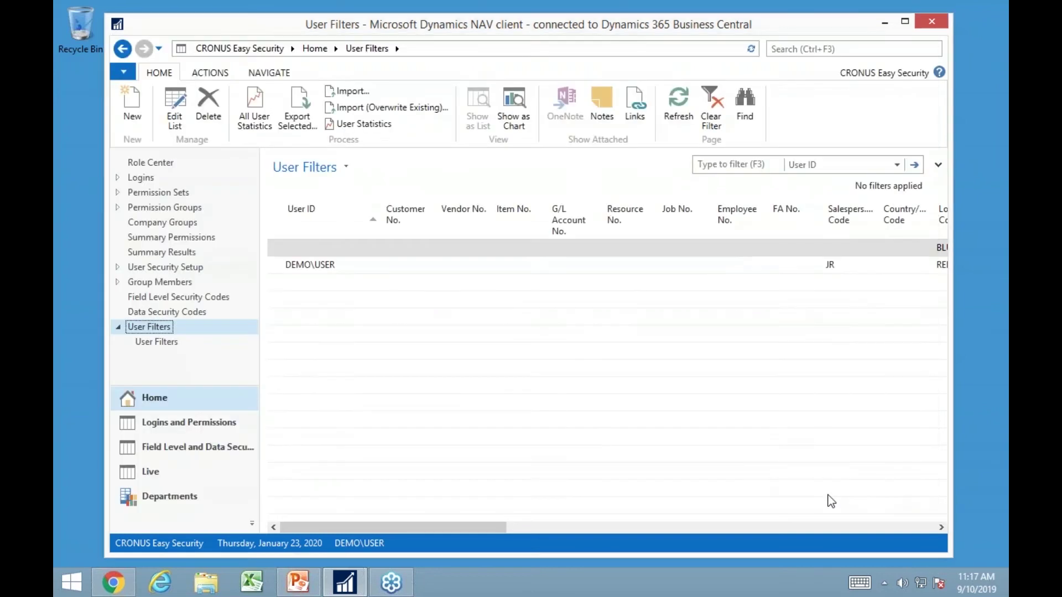
- Open the details of the LOCATION code's page 0 object and enable both filter value substitution options for Location Code
{"action": "left_click", "coordinate": [182, 313]}
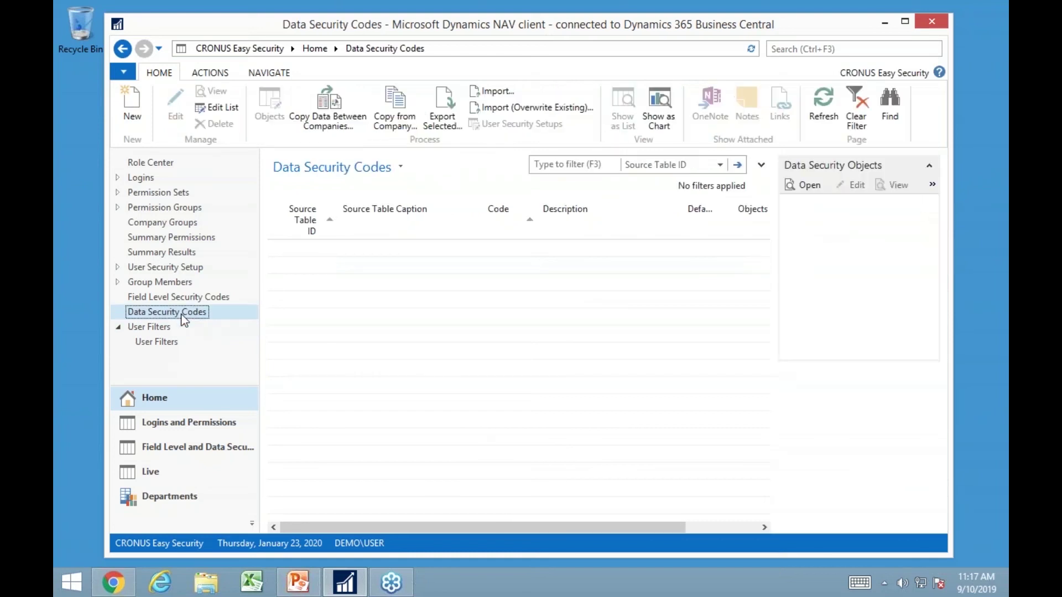
{"action": "left_click", "coordinate": [495, 266]}
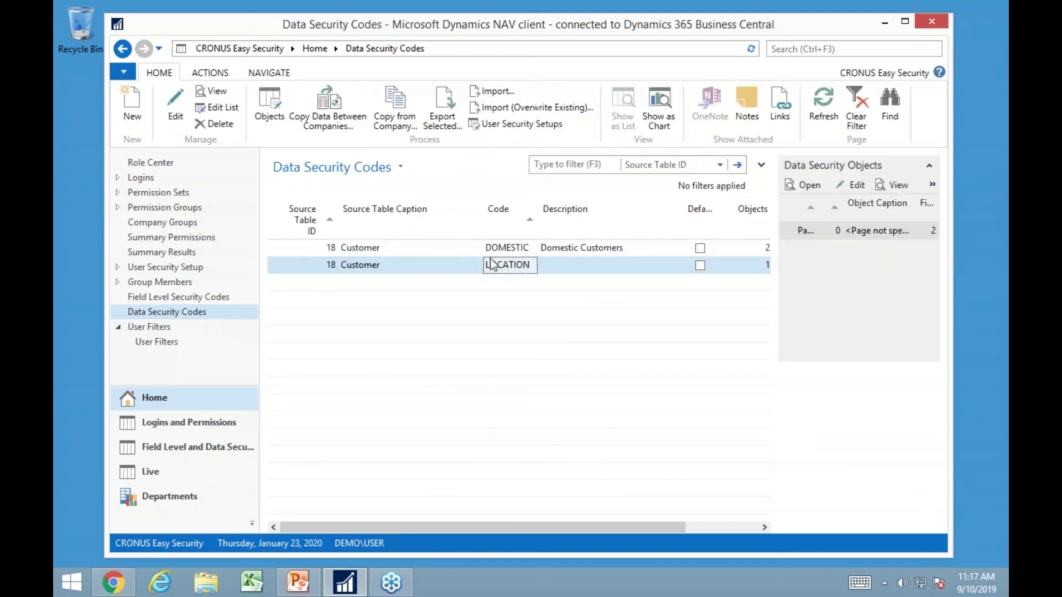
{"action": "left_click", "coordinate": [270, 107]}
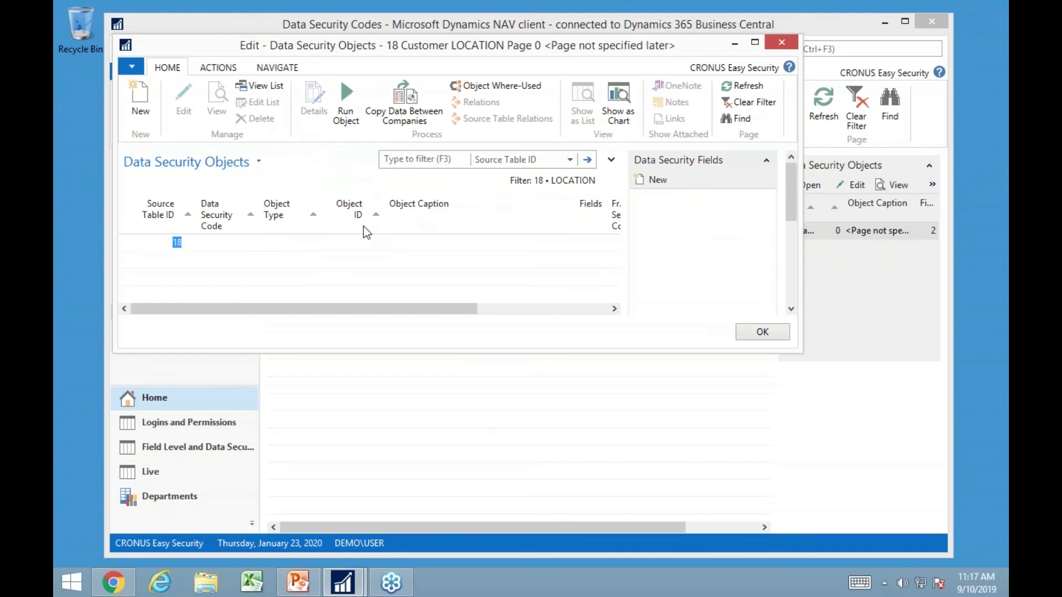
{"action": "left_click", "coordinate": [323, 104]}
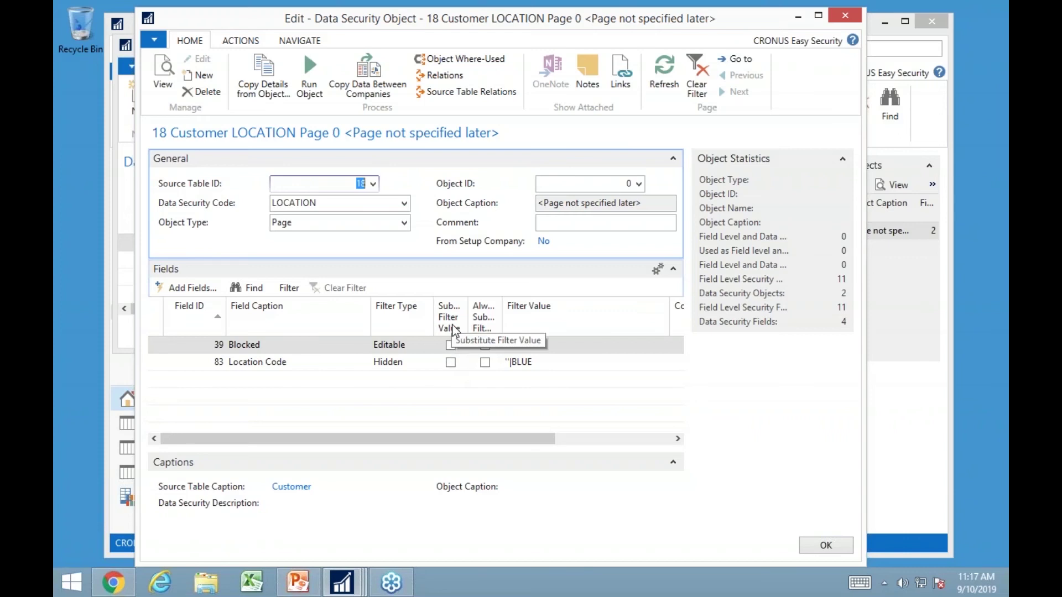
{"action": "left_click", "coordinate": [450, 363]}
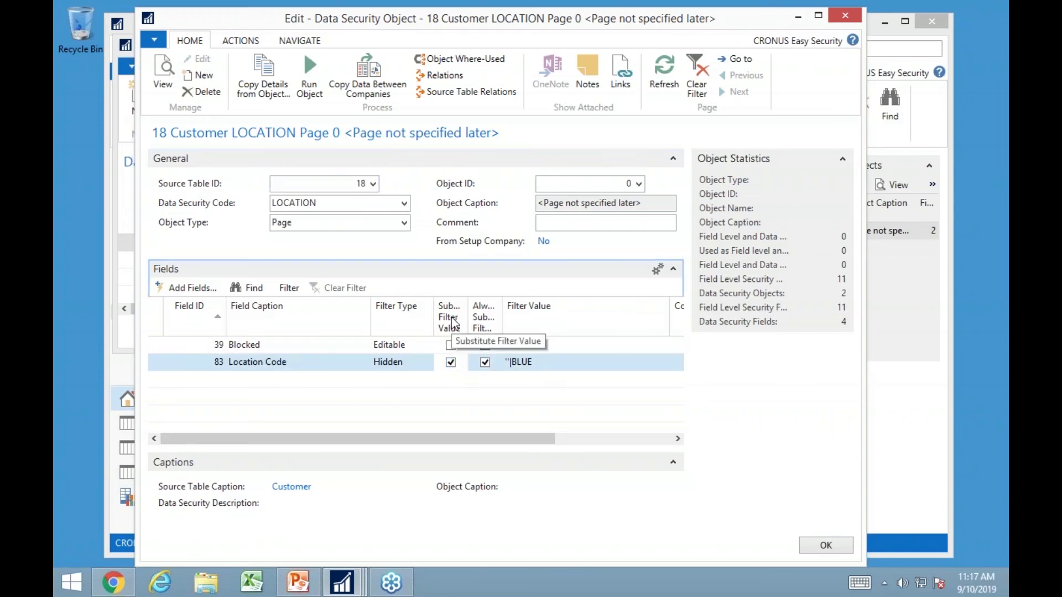
- Set the Location Code filter value to ''|%UF_LOCAT% using the UF_LOCAT dynamic filter, and close the LOCATION security object and code
{"action": "left_click", "coordinate": [570, 369]}
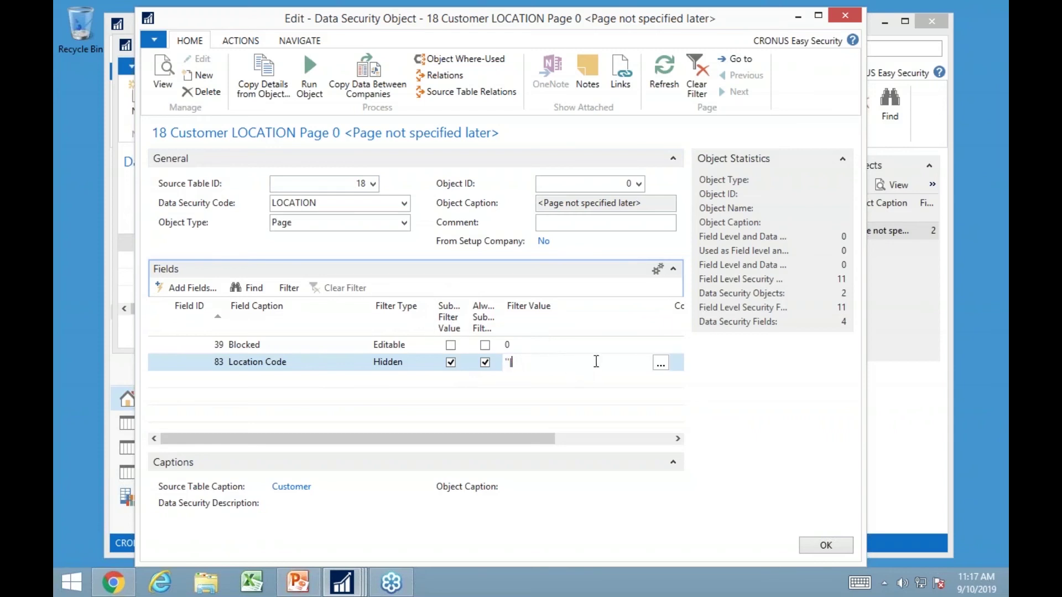
{"action": "left_click", "coordinate": [664, 366]}
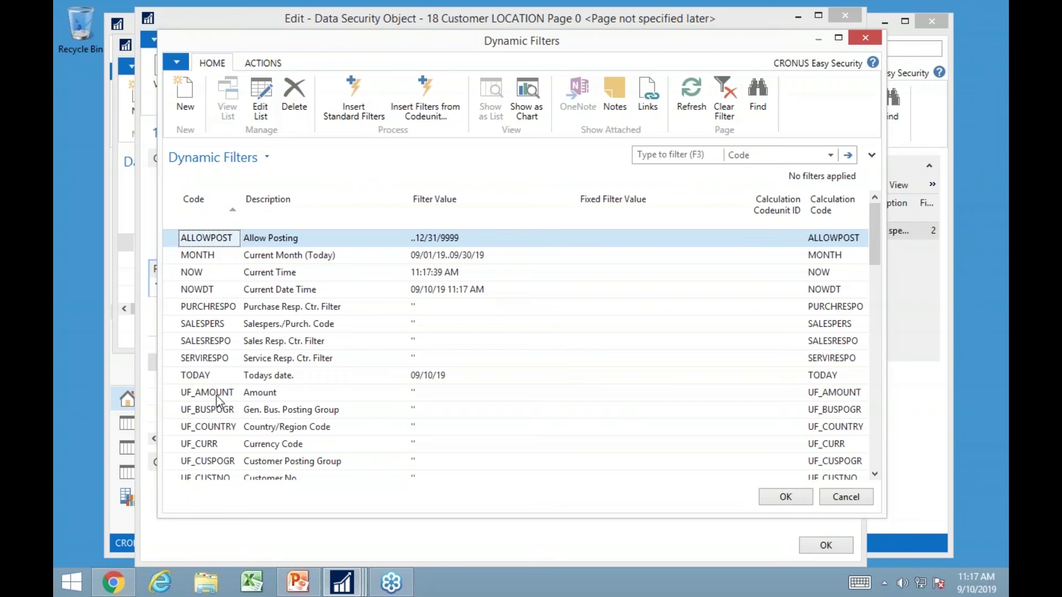
{"action": "scroll", "coordinate": [262, 398], "scroll_direction": "down", "scroll_amount": 2}
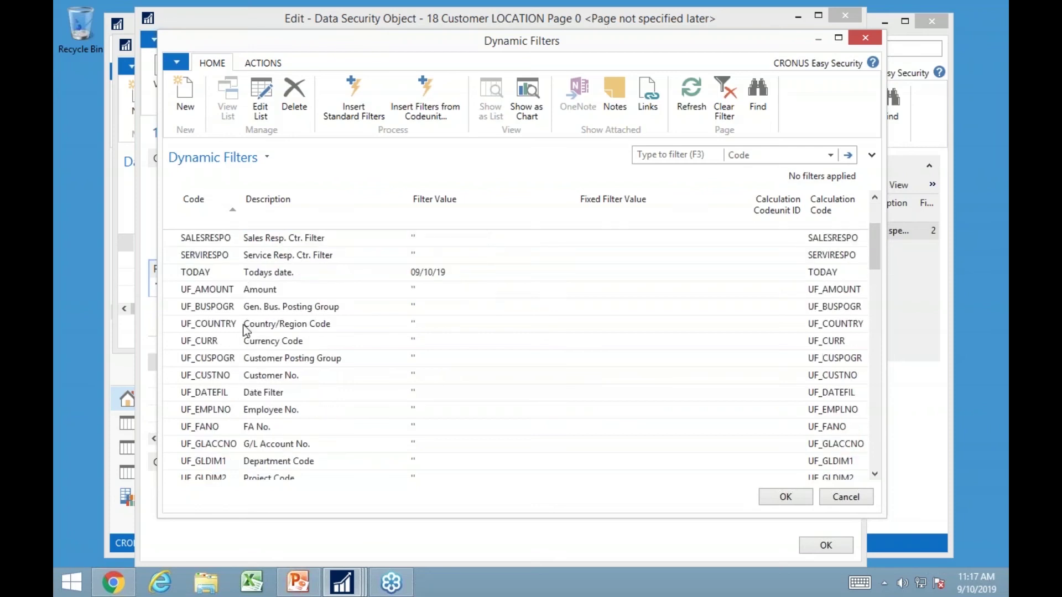
{"action": "scroll", "coordinate": [221, 332], "scroll_direction": "down", "scroll_amount": 1}
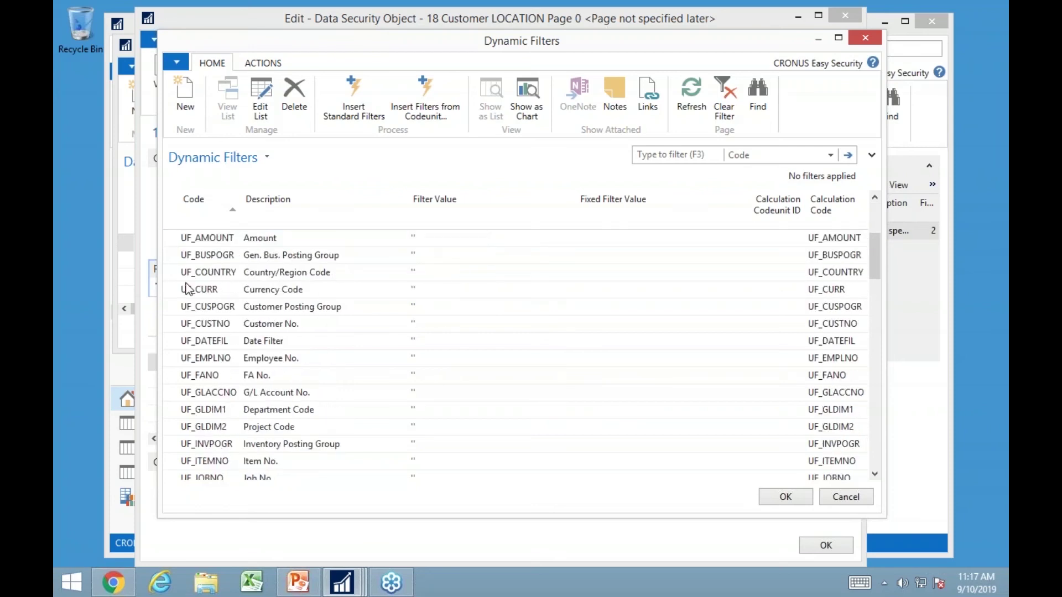
{"action": "scroll", "coordinate": [219, 365], "scroll_direction": "down", "scroll_amount": 3}
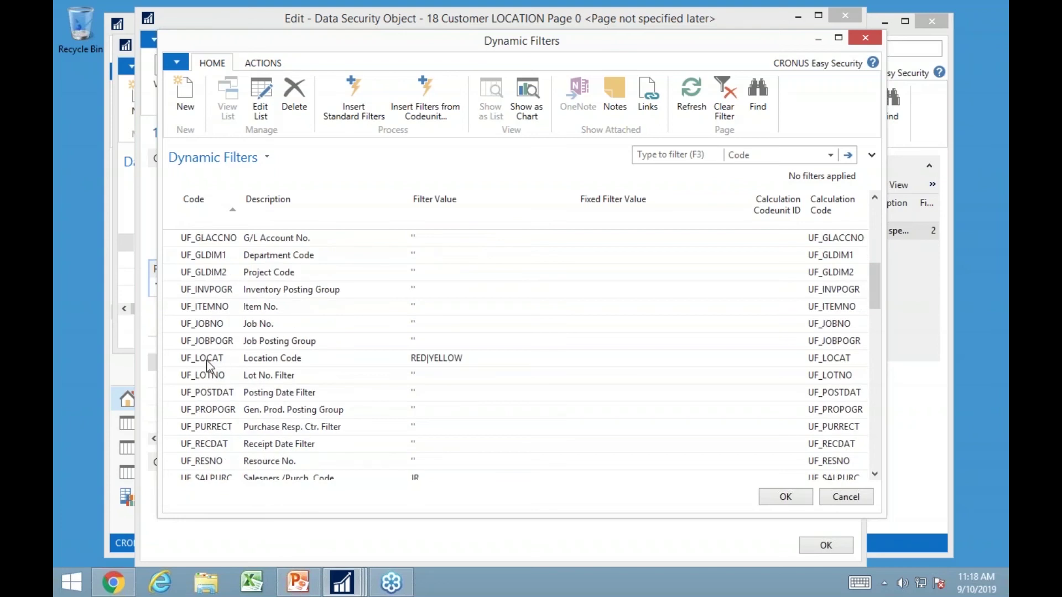
{"action": "scroll", "coordinate": [214, 367], "scroll_direction": "down", "scroll_amount": 1}
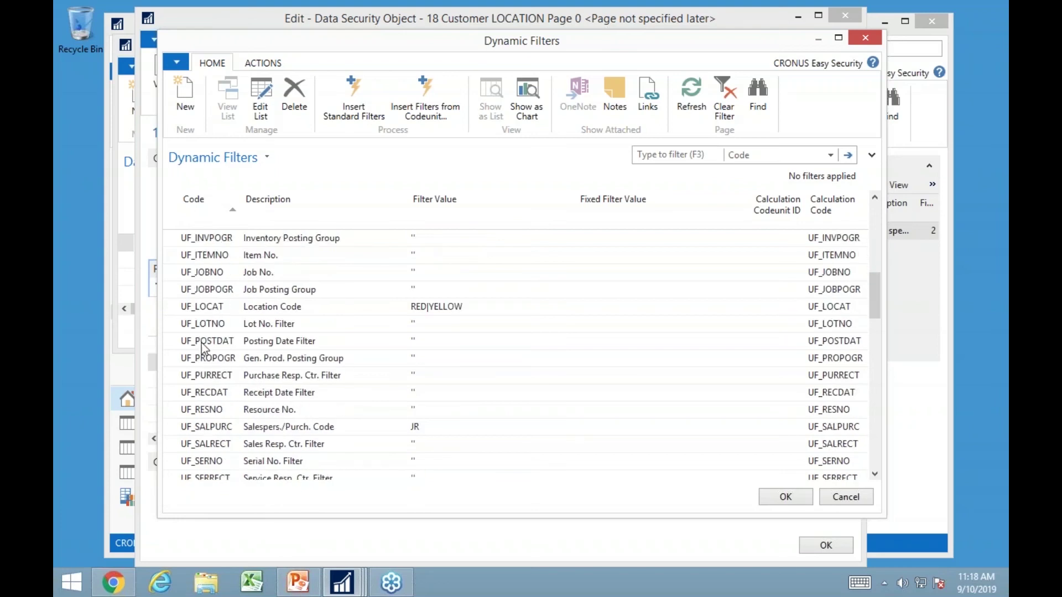
{"action": "left_click", "coordinate": [216, 311]}
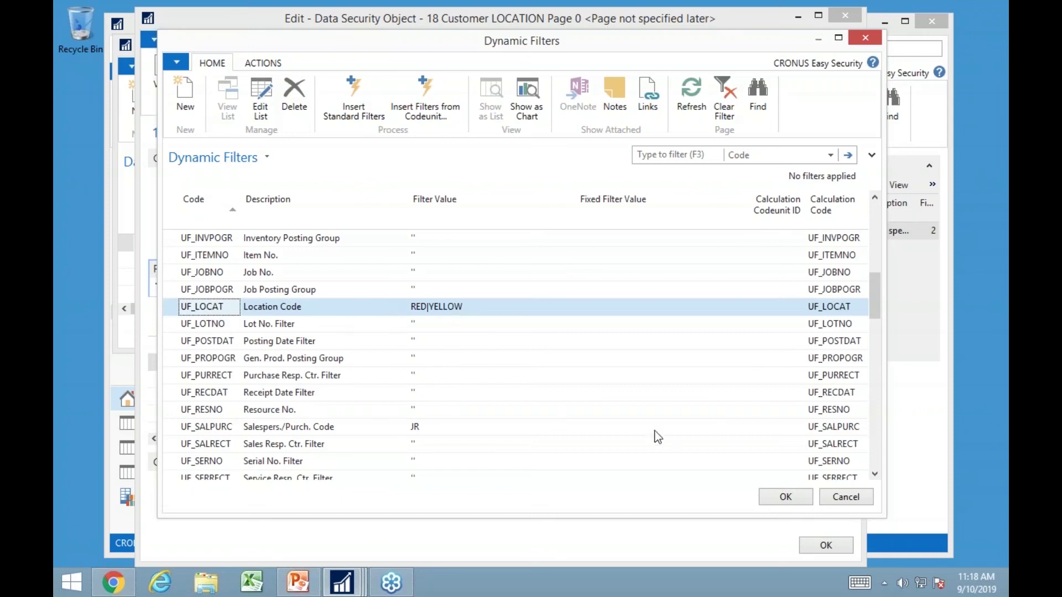
{"action": "left_click", "coordinate": [787, 496]}
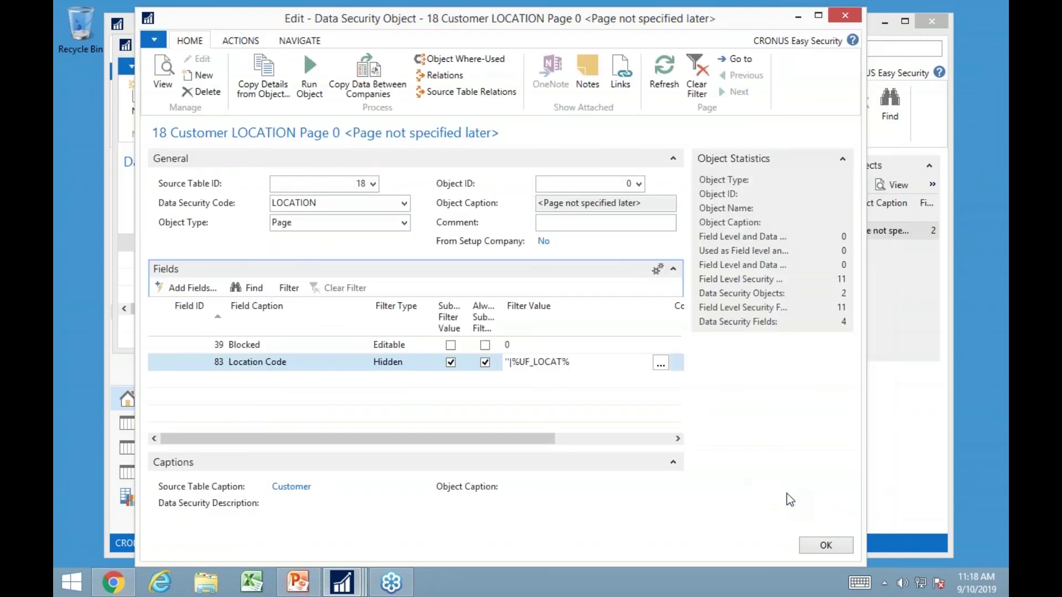
{"action": "key", "text": "Up"}
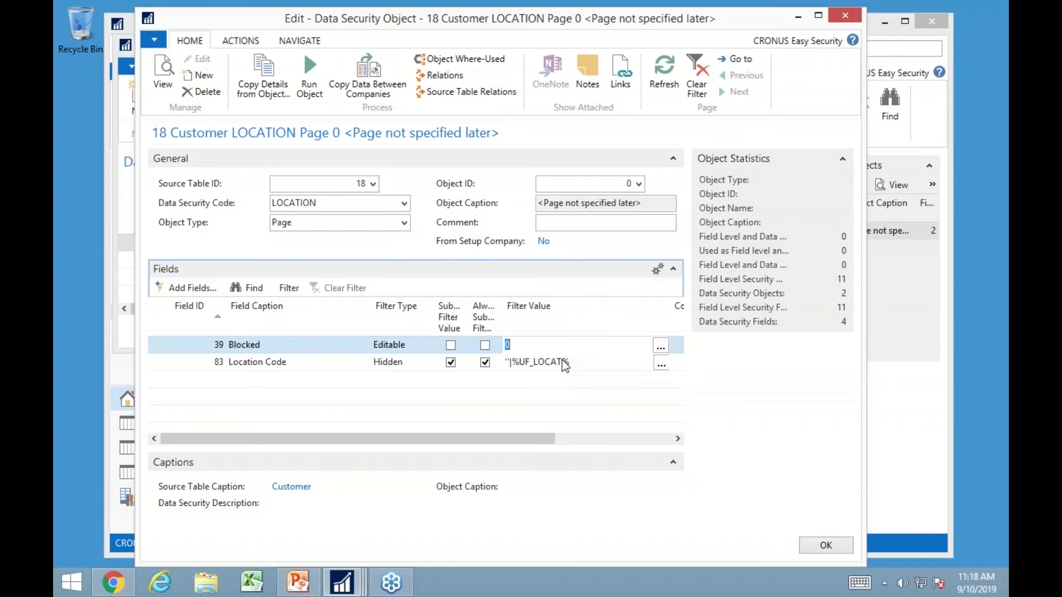
{"action": "key", "text": "Escape"}
{"action": "key", "text": "Escape"}
- Open the customer list under Order Processing and examine the customers' location codes, clearing the list filters
{"action": "left_click", "coordinate": [182, 495]}
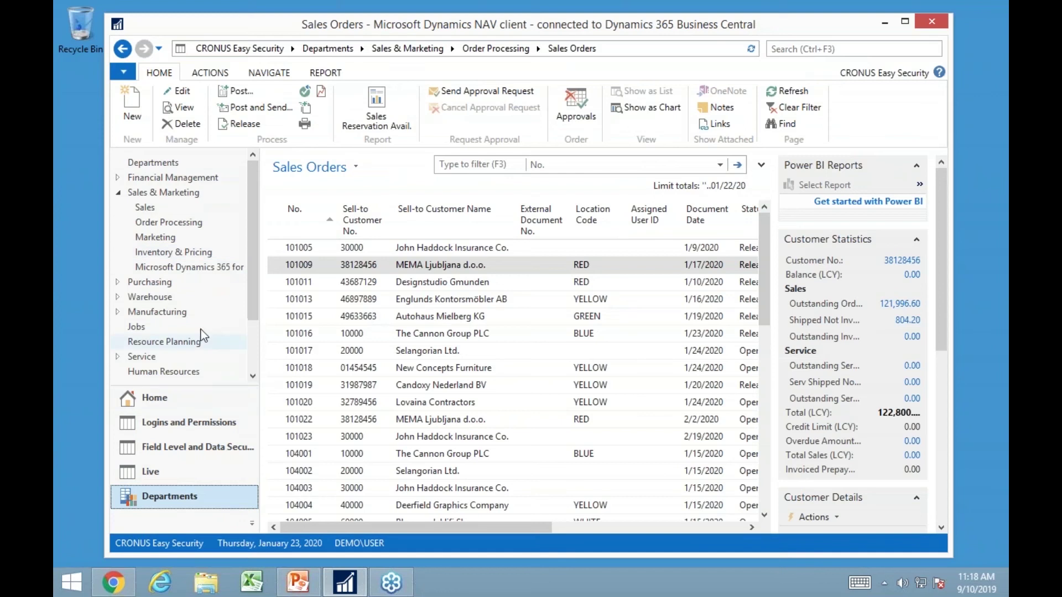
{"action": "left_click", "coordinate": [145, 223]}
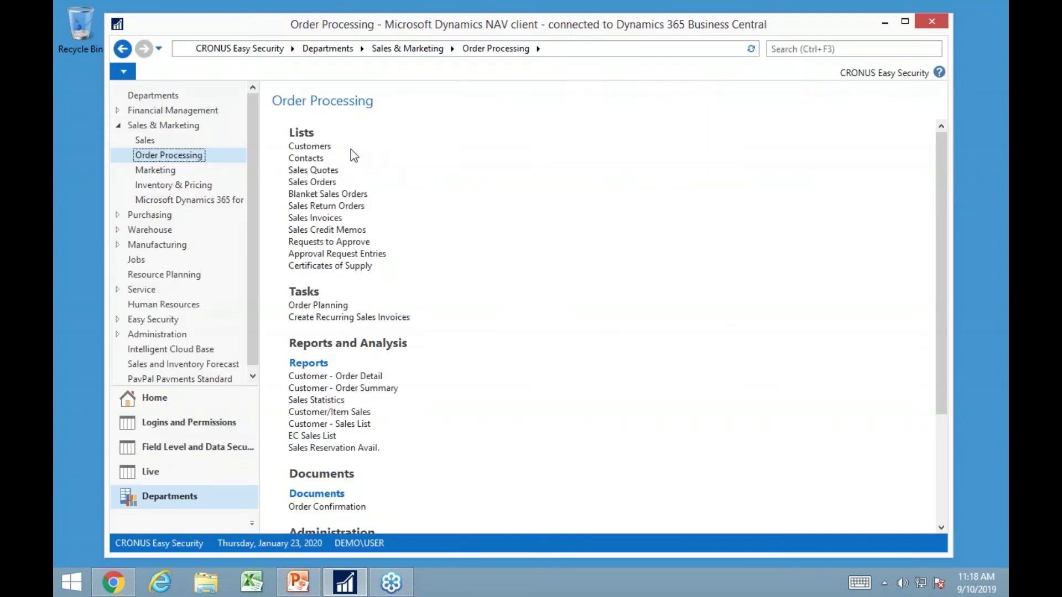
{"action": "left_click", "coordinate": [307, 147]}
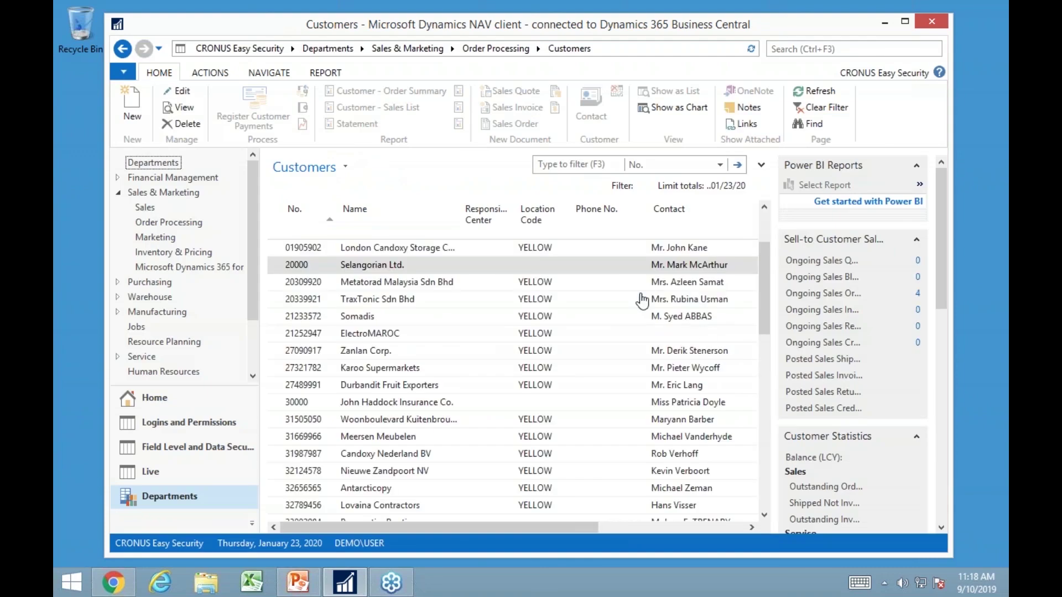
{"action": "scroll", "coordinate": [540, 300], "scroll_direction": "down", "scroll_amount": 5}
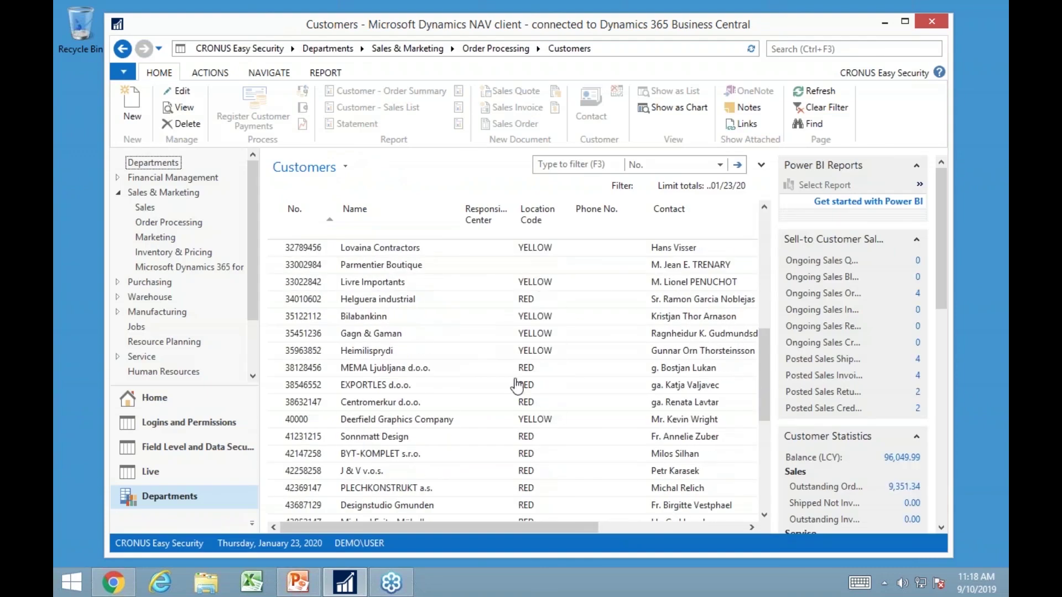
{"action": "scroll", "coordinate": [543, 437], "scroll_direction": "up", "scroll_amount": 5}
{"action": "scroll", "coordinate": [508, 376], "scroll_direction": "up", "scroll_amount": 2}
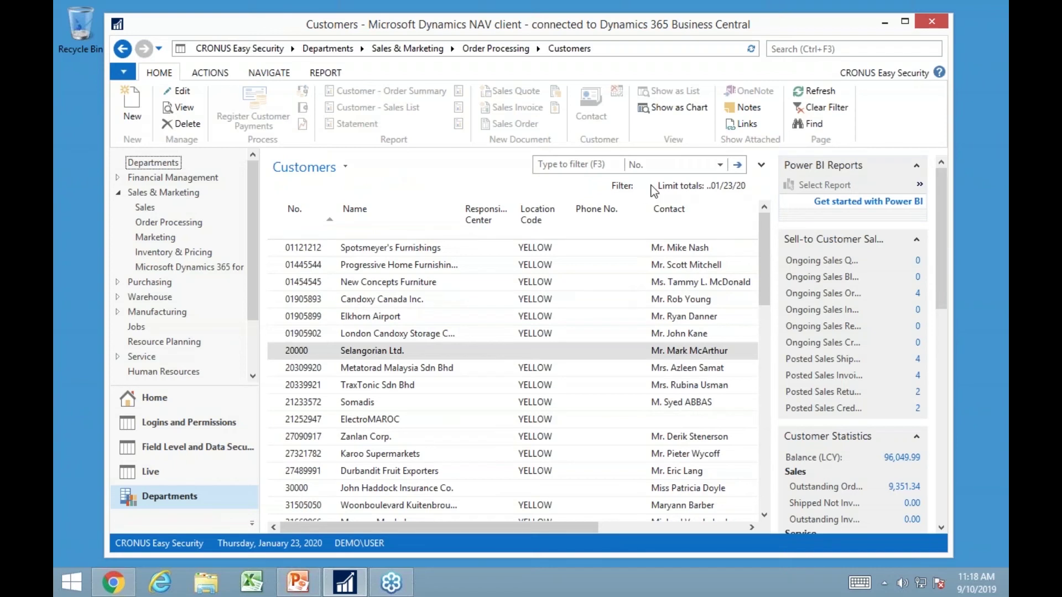
{"action": "left_click", "coordinate": [822, 110]}
{"action": "scroll", "coordinate": [533, 367], "scroll_direction": "down", "scroll_amount": 8}
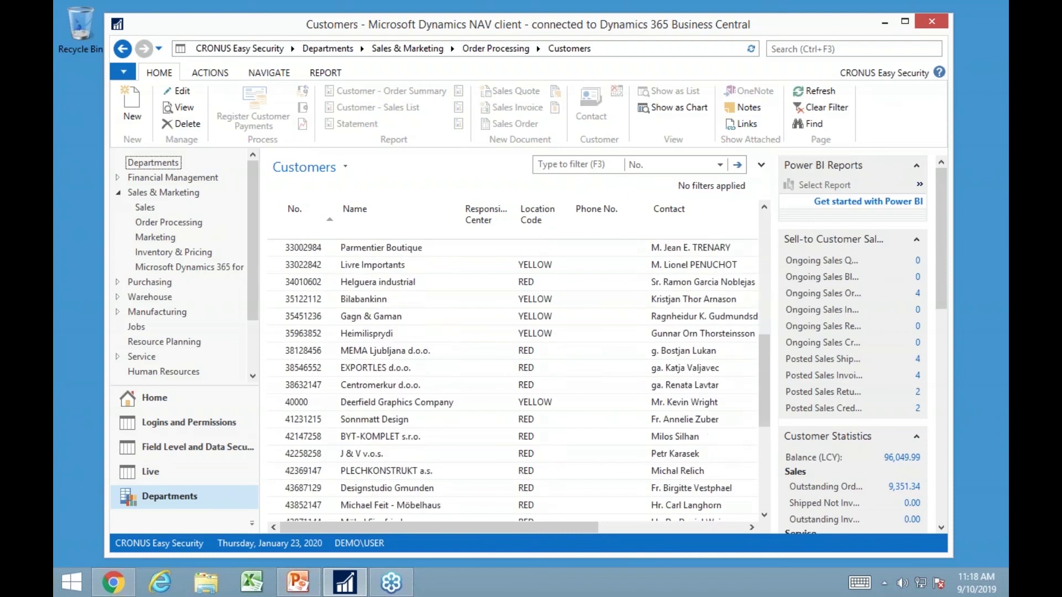
{"action": "scroll", "coordinate": [526, 474], "scroll_direction": "up", "scroll_amount": 8}
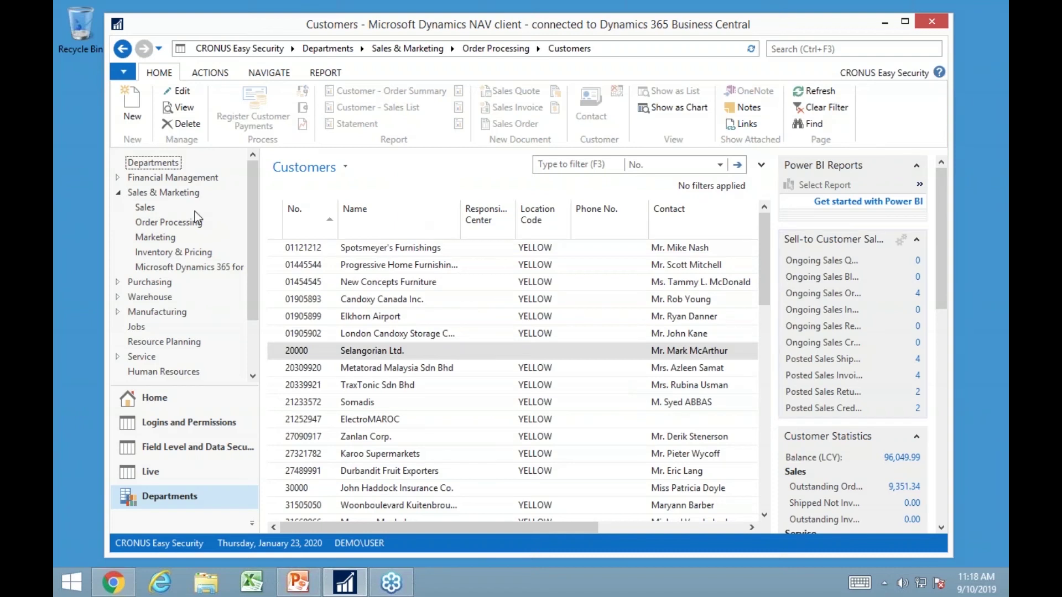
{"action": "left_click", "coordinate": [128, 192]}
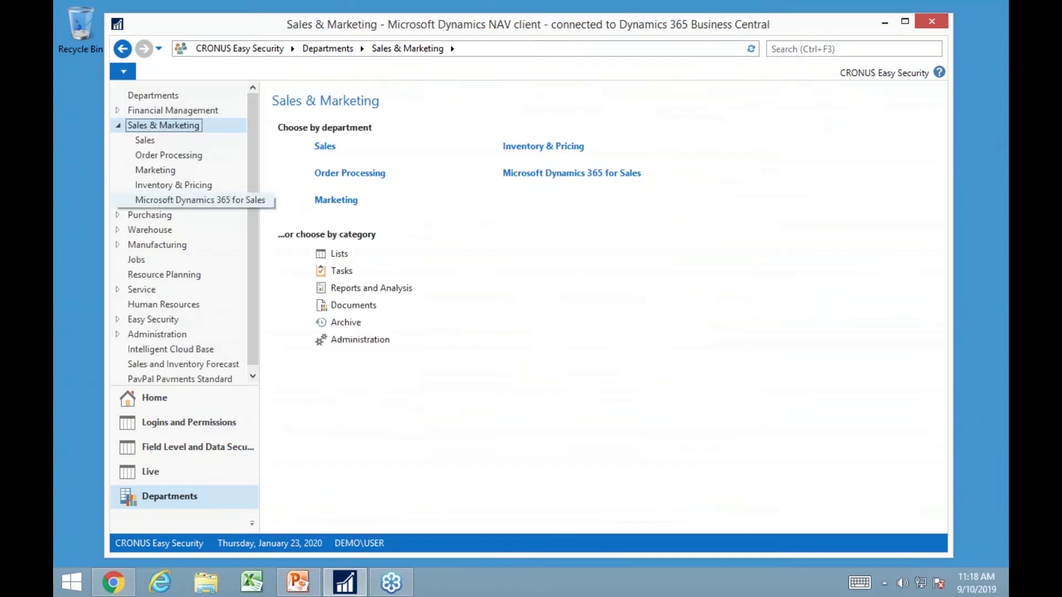
{"action": "left_click", "coordinate": [148, 156]}
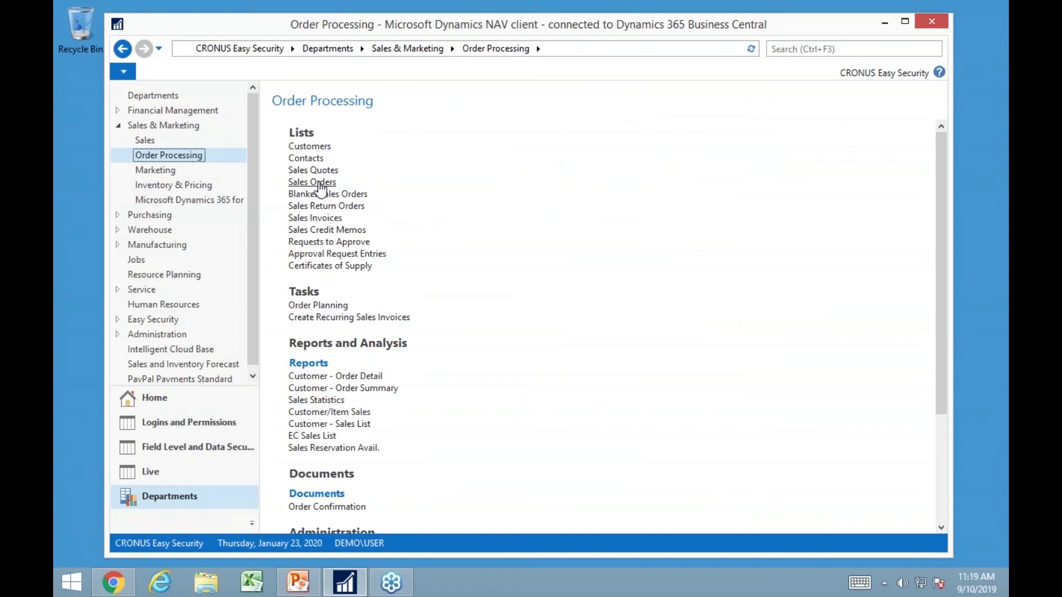
- Open the chart of accounts under General Ledger and show the ledger entries behind the net change of account 8110 Cleaning
{"action": "left_click", "coordinate": [146, 111]}
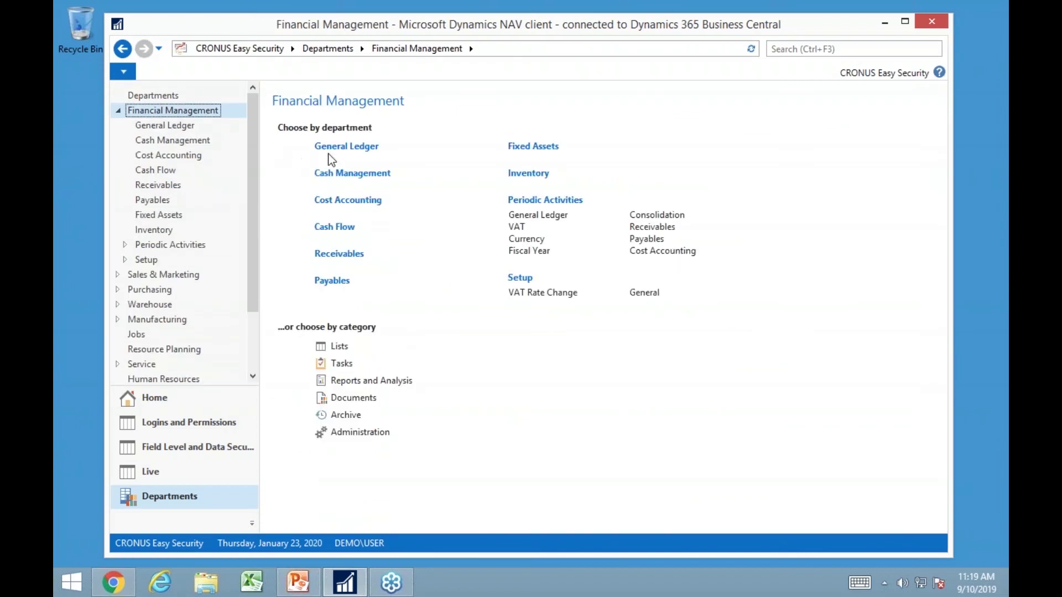
{"action": "left_click", "coordinate": [340, 148]}
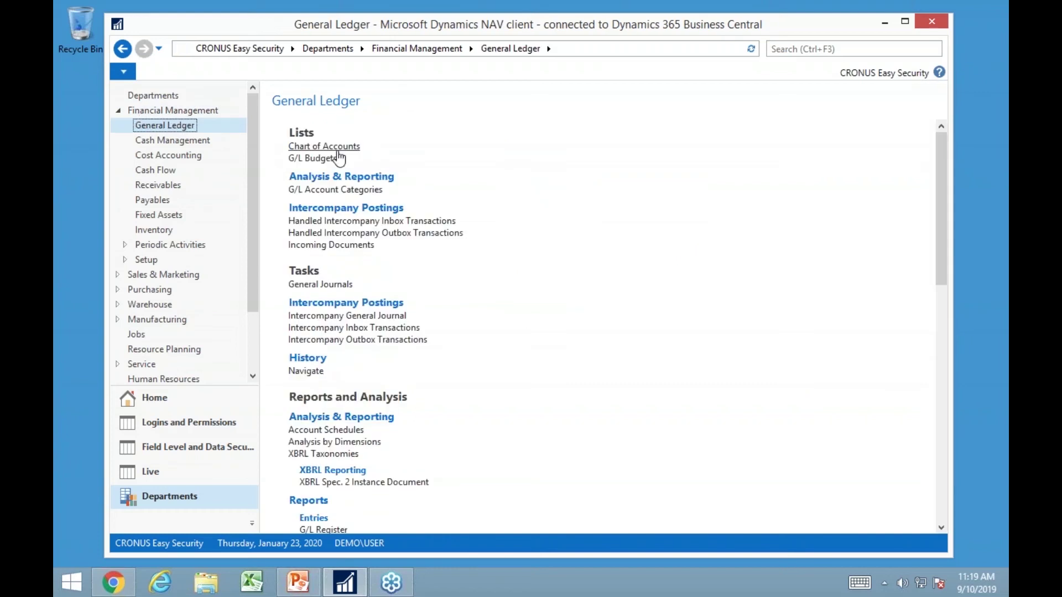
{"action": "left_click", "coordinate": [333, 148]}
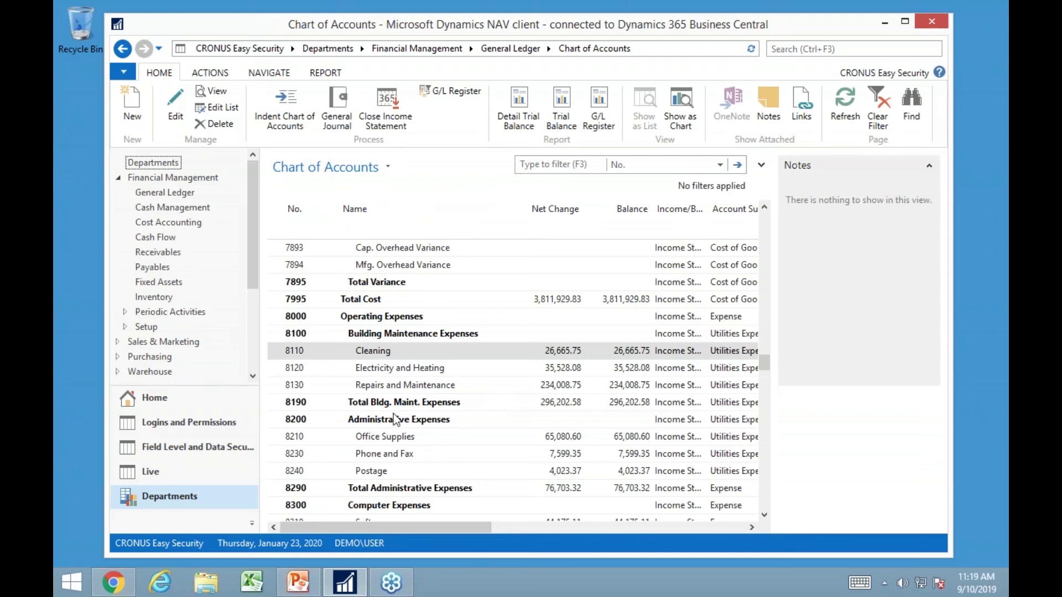
{"action": "left_click_drag", "start_coordinate": [392, 526], "coordinate": [339, 534]}
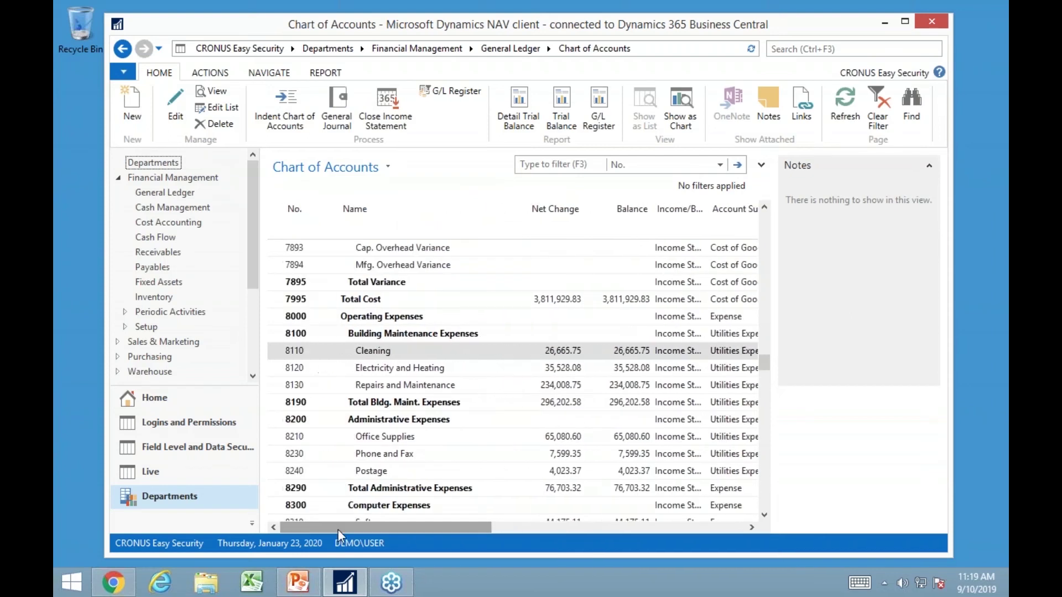
{"action": "left_click", "coordinate": [569, 357]}
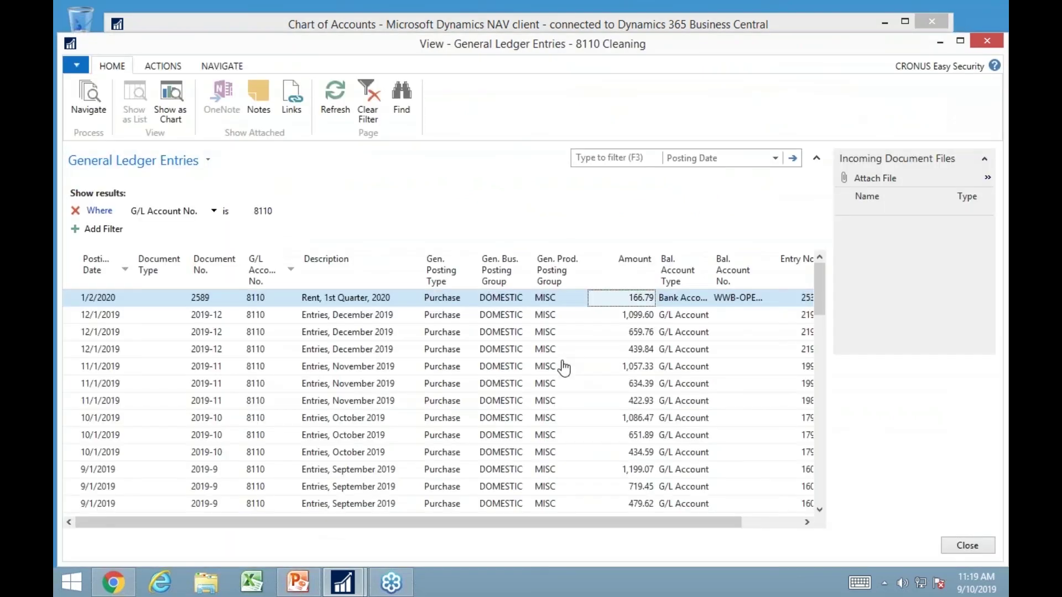
- Add the Department Code column to the columns shown in the general ledger entries list
{"action": "right_click", "coordinate": [546, 278]}
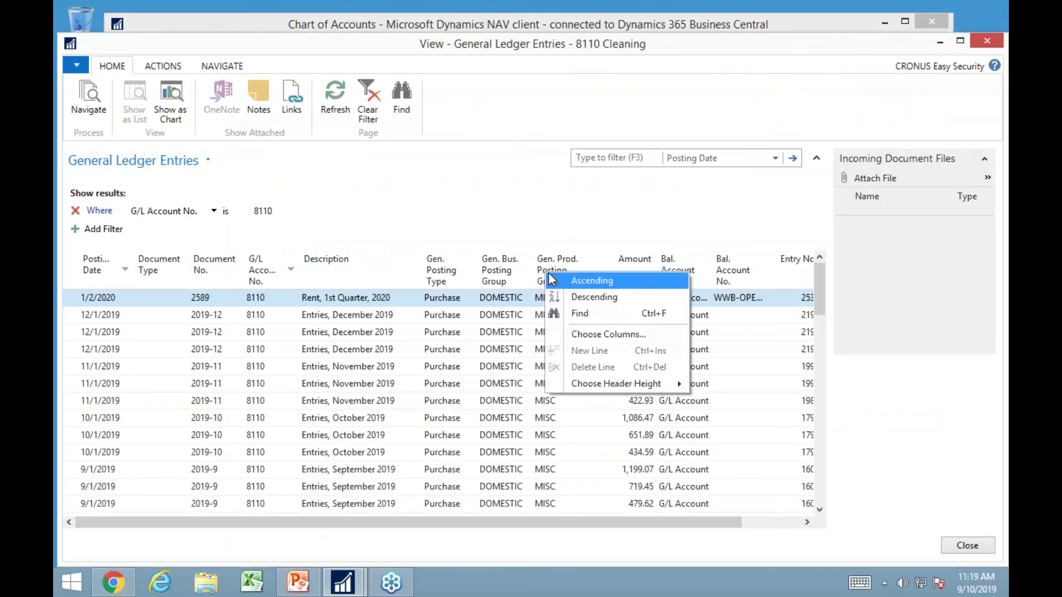
{"action": "left_click", "coordinate": [611, 336]}
{"action": "left_click", "coordinate": [423, 196]}
{"action": "left_click", "coordinate": [552, 206]}
- Place the Department Code column directly after G/L Account No., save the list customization and close the ledger entries
{"action": "left_click", "coordinate": [763, 210]}
{"action": "left_click", "coordinate": [763, 210]}
{"action": "left_click", "coordinate": [763, 211]}
{"action": "left_click", "coordinate": [763, 210]}
{"action": "left_click", "coordinate": [763, 210]}
{"action": "left_click", "coordinate": [763, 211]}
{"action": "left_click", "coordinate": [763, 211]}
{"action": "left_click", "coordinate": [766, 207]}
{"action": "left_click", "coordinate": [766, 208]}
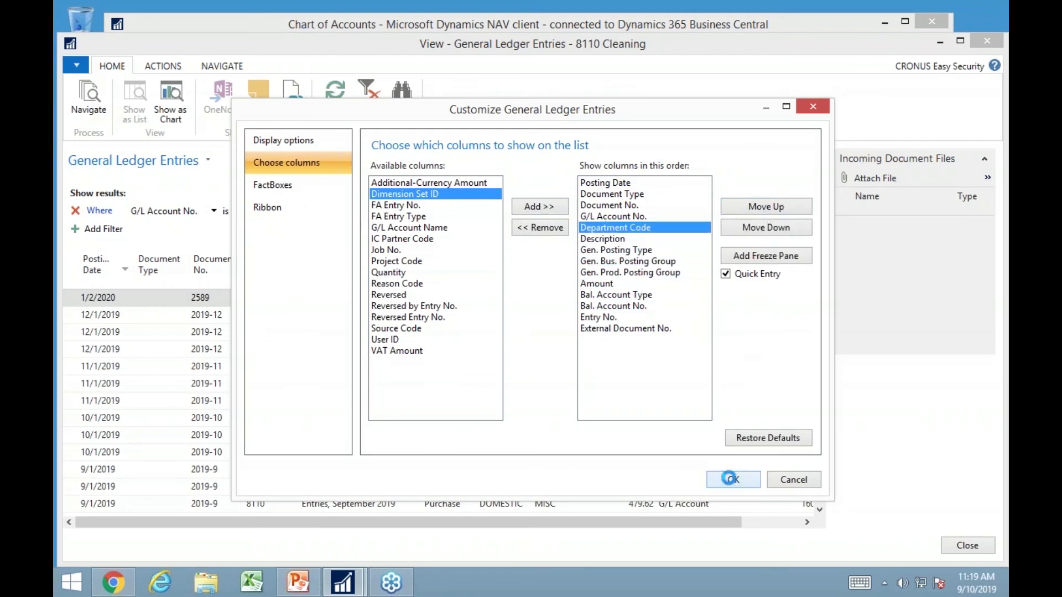
{"action": "key", "text": "Return"}
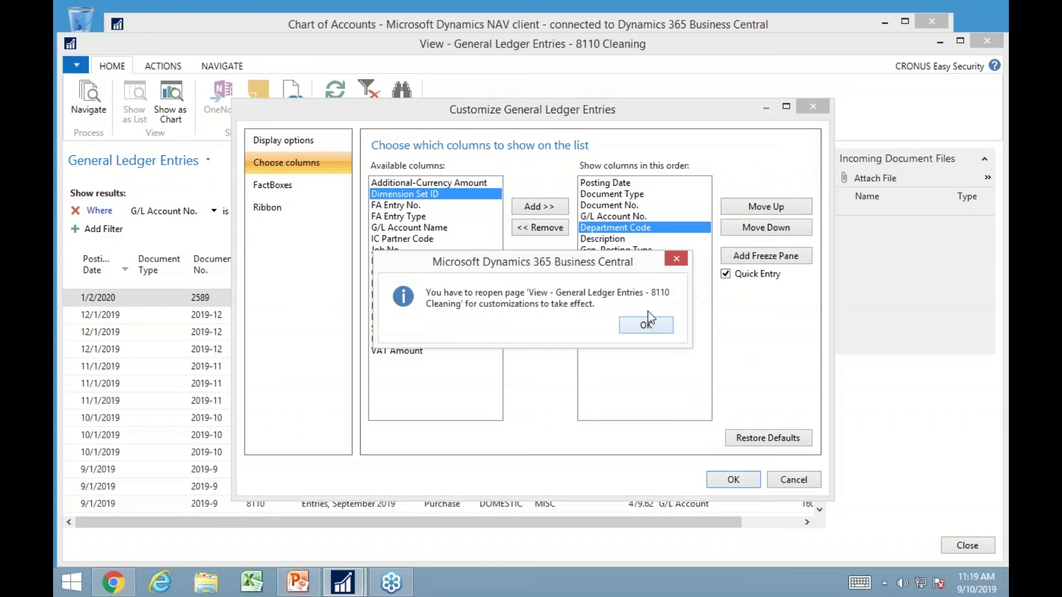
{"action": "left_click", "coordinate": [641, 328]}
{"action": "key", "text": "Escape"}
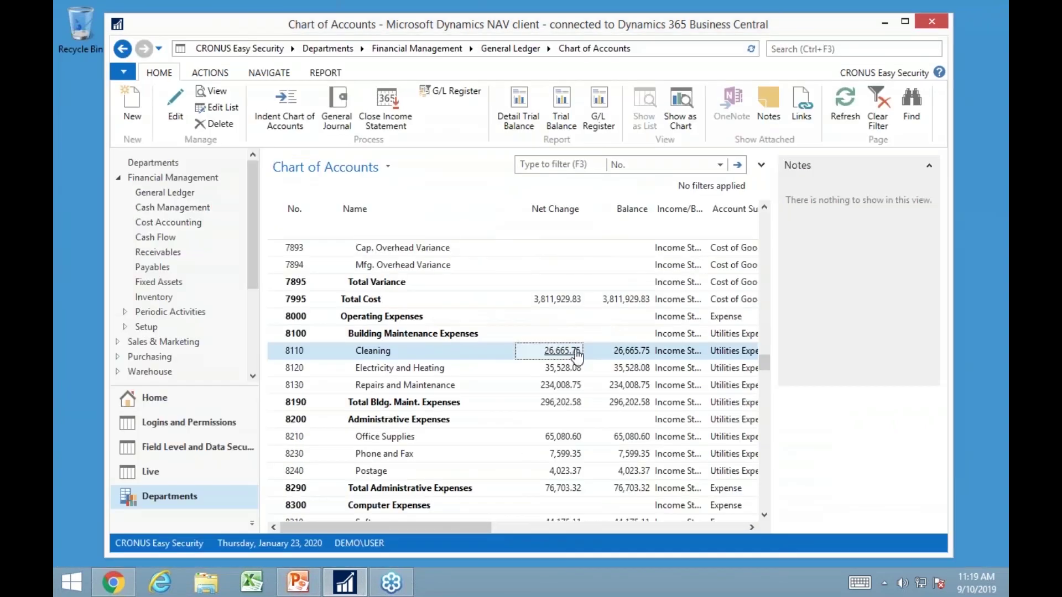
- Reopen the ledger entries of account 8110 Cleaning, examine their department codes and close the entries
{"action": "left_click", "coordinate": [561, 351]}
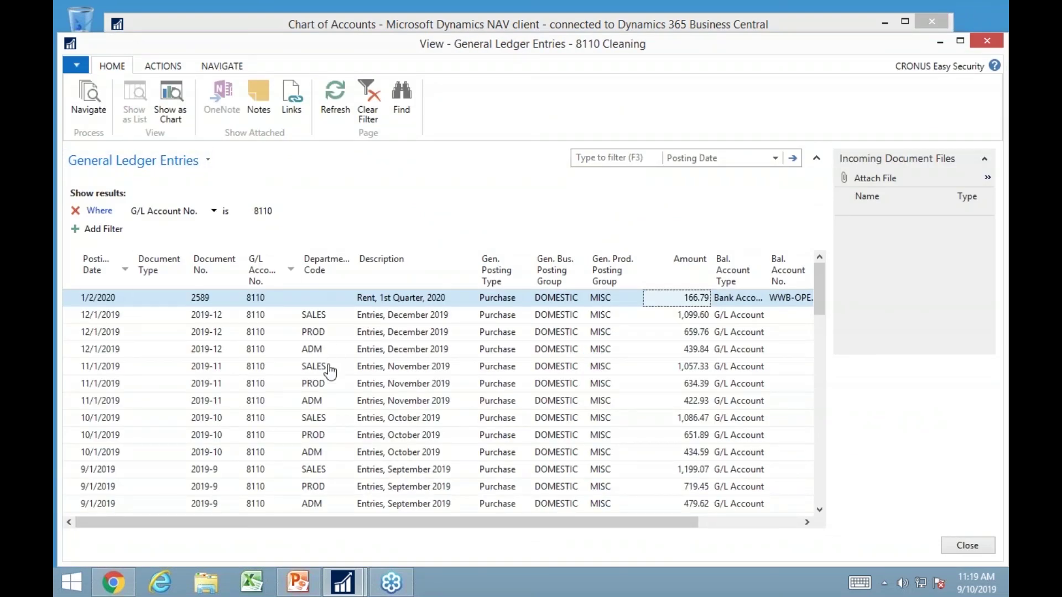
{"action": "scroll", "coordinate": [332, 407], "scroll_direction": "down", "scroll_amount": 7}
{"action": "scroll", "coordinate": [343, 412], "scroll_direction": "up", "scroll_amount": 7}
{"action": "key", "text": "Escape"}
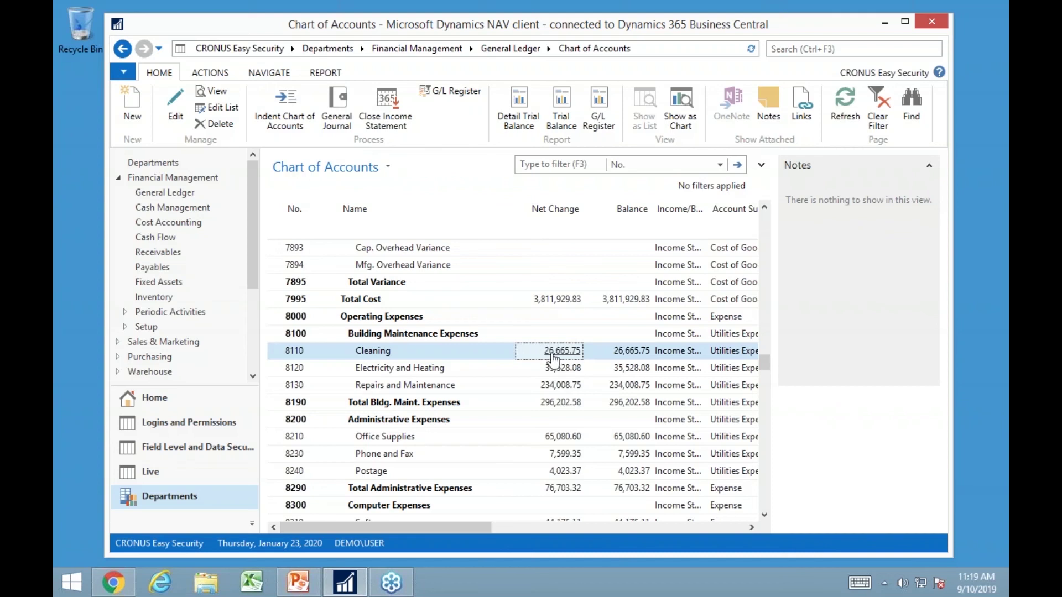
- Create a new data security code named DEPARTMENT for source table 15, G/L Account
{"action": "left_click", "coordinate": [146, 400]}
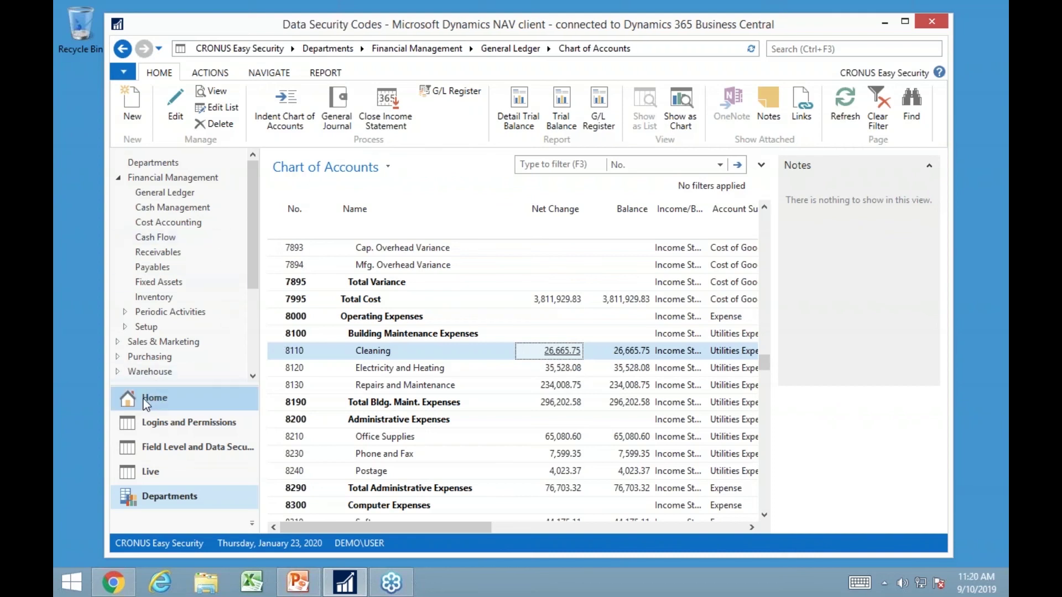
{"action": "left_click", "coordinate": [133, 114]}
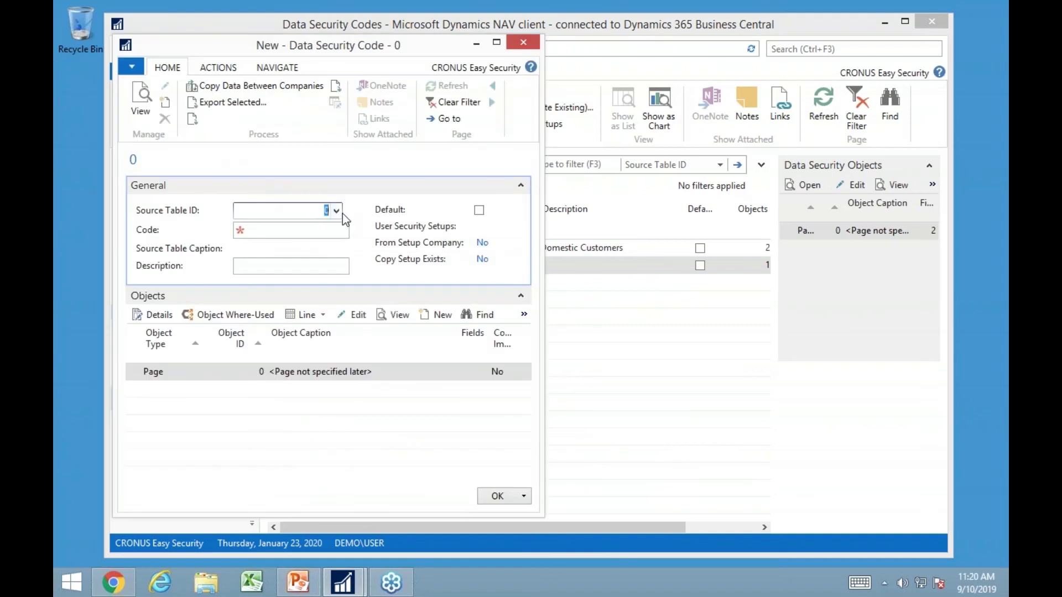
{"action": "left_click", "coordinate": [337, 211]}
{"action": "left_click", "coordinate": [307, 269]}
{"action": "left_click", "coordinate": [287, 228]}
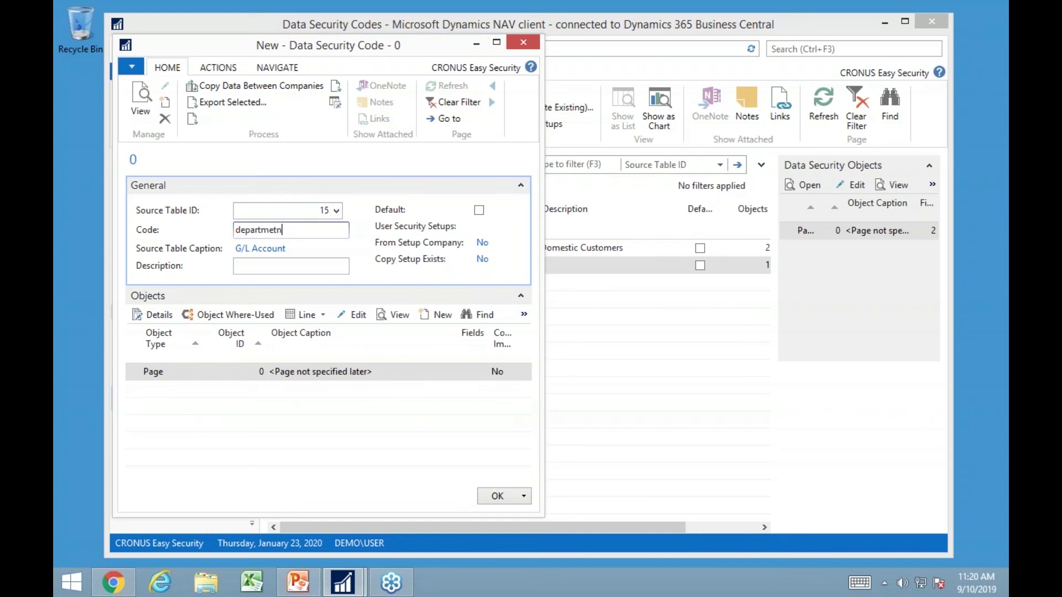
{"action": "key", "text": "Tab"}
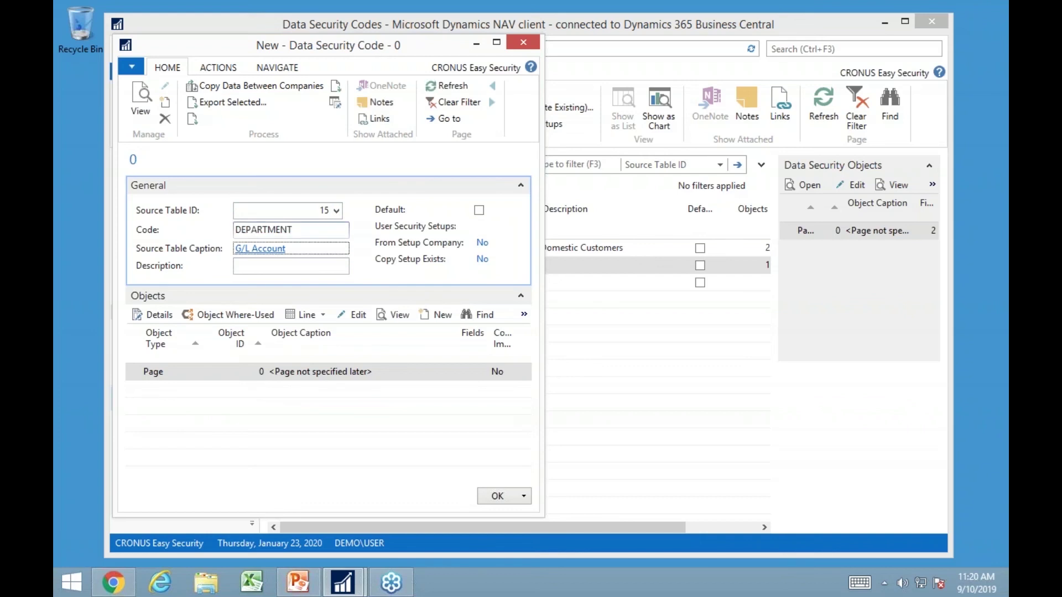
- Open the page object's details for the DEPARTMENT code and add table 15's field 29, Global Dimension 1 Filter
{"action": "left_click", "coordinate": [154, 314]}
{"action": "left_click", "coordinate": [396, 364]}
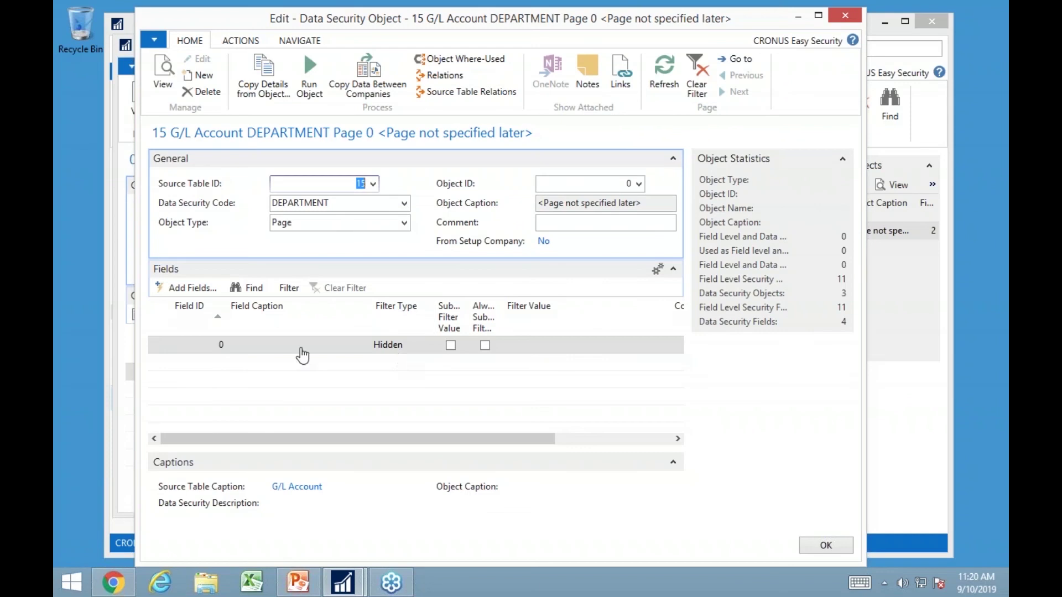
{"action": "left_click", "coordinate": [221, 347]}
{"action": "left_click", "coordinate": [220, 347]}
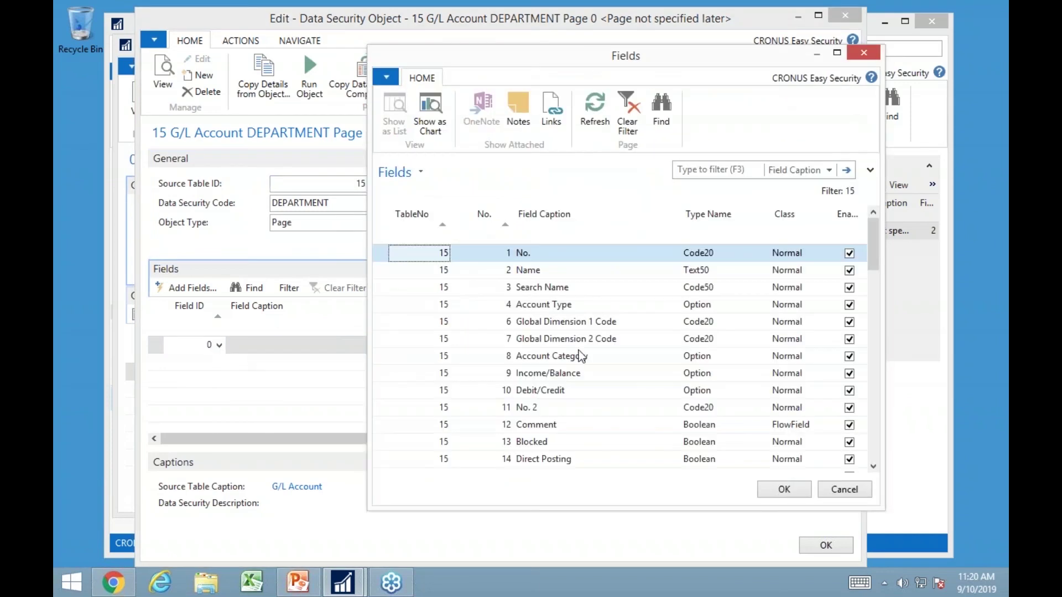
{"action": "scroll", "coordinate": [560, 343], "scroll_direction": "down", "scroll_amount": 3}
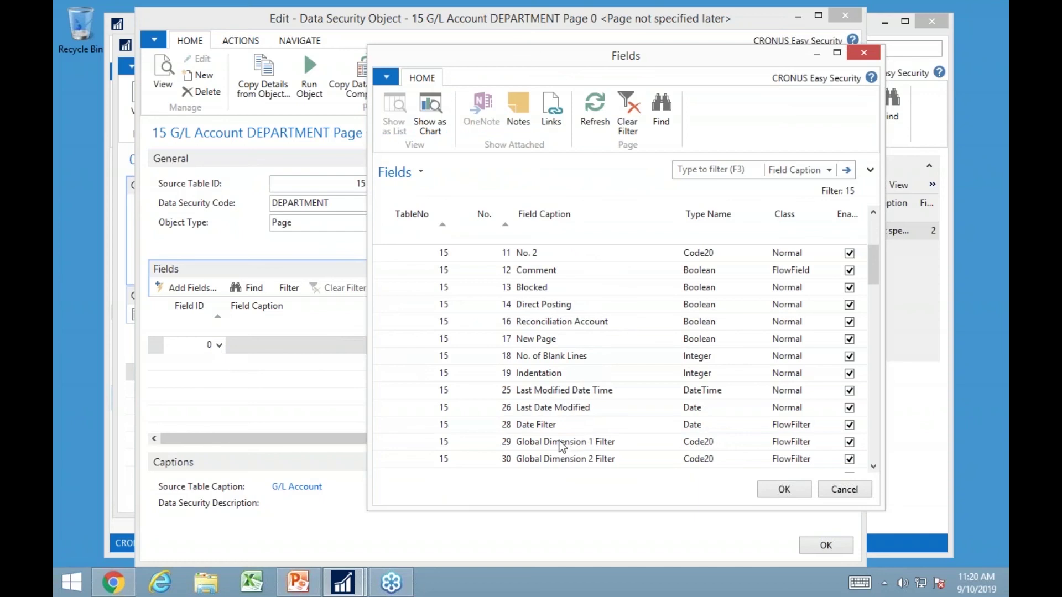
{"action": "left_click", "coordinate": [556, 443]}
{"action": "double_click", "coordinate": [558, 445]}
- Enable both substitute-filter options, assign the dynamic filter UF_GLDIM1 (Department Code) as the field's filter value, and close the security code
{"action": "key", "text": "Tab"}
{"action": "key", "text": "Tab"}
{"action": "key", "text": "Tab"}
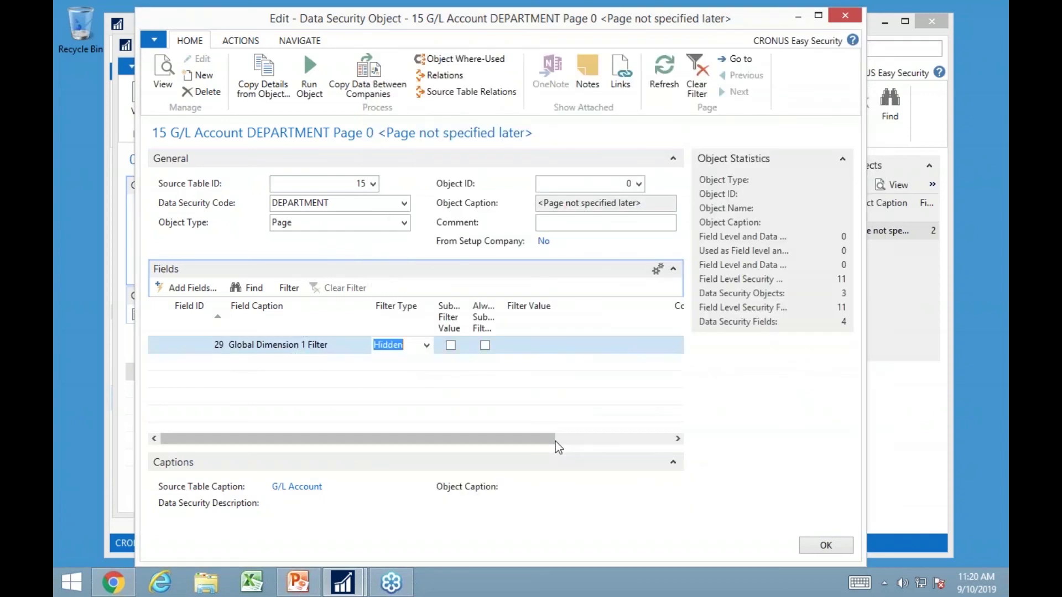
{"action": "left_click", "coordinate": [553, 348]}
{"action": "left_click", "coordinate": [660, 347]}
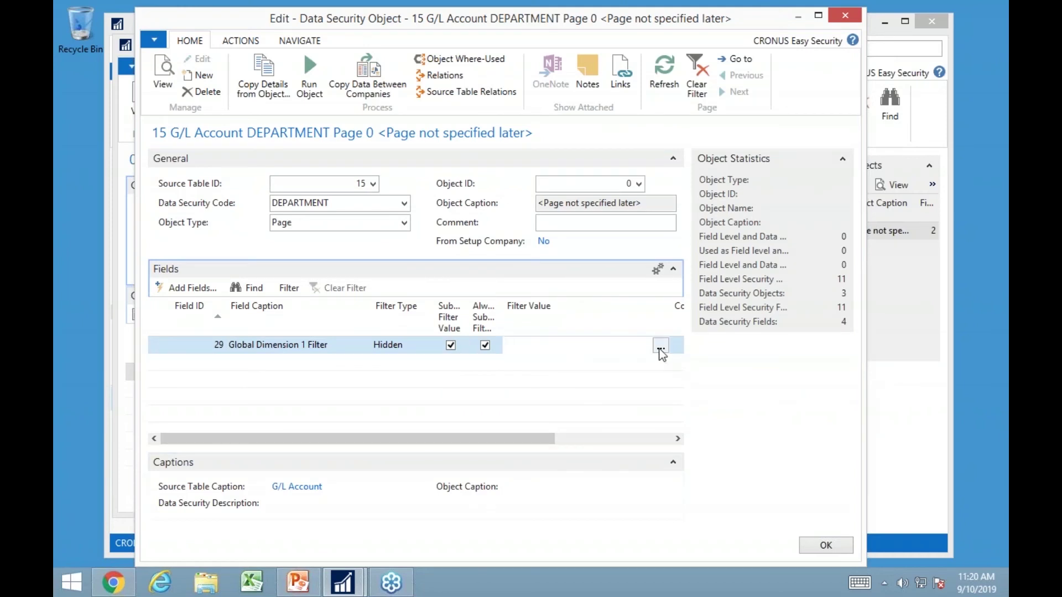
{"action": "scroll", "coordinate": [233, 439], "scroll_direction": "down", "scroll_amount": 4}
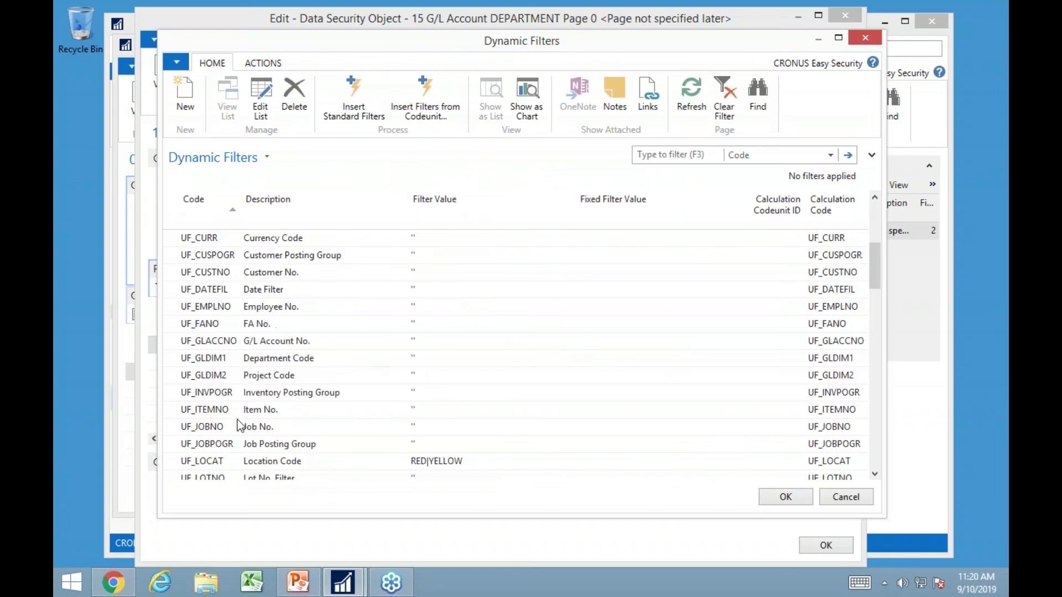
{"action": "left_click", "coordinate": [290, 360]}
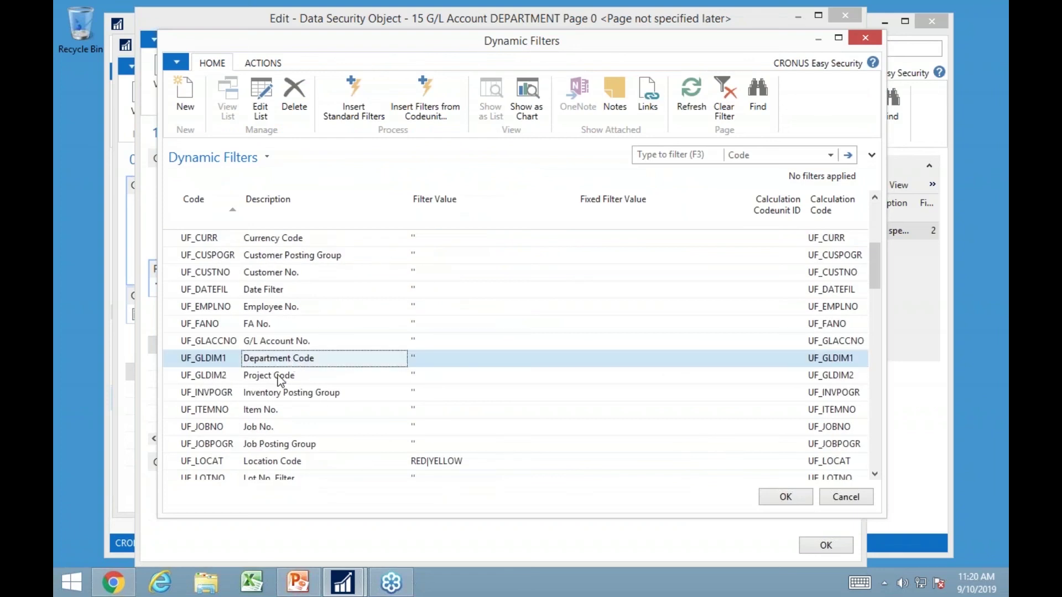
{"action": "key", "text": "Return"}
{"action": "key", "text": "Down"}
{"action": "key", "text": "Up"}
{"action": "key", "text": "Left"}
{"action": "key", "text": "Left"}
{"action": "key", "text": "Left"}
{"action": "key", "text": "Left"}
{"action": "key", "text": "Left"}
{"action": "key", "text": "Escape"}
{"action": "key", "text": "Escape"}
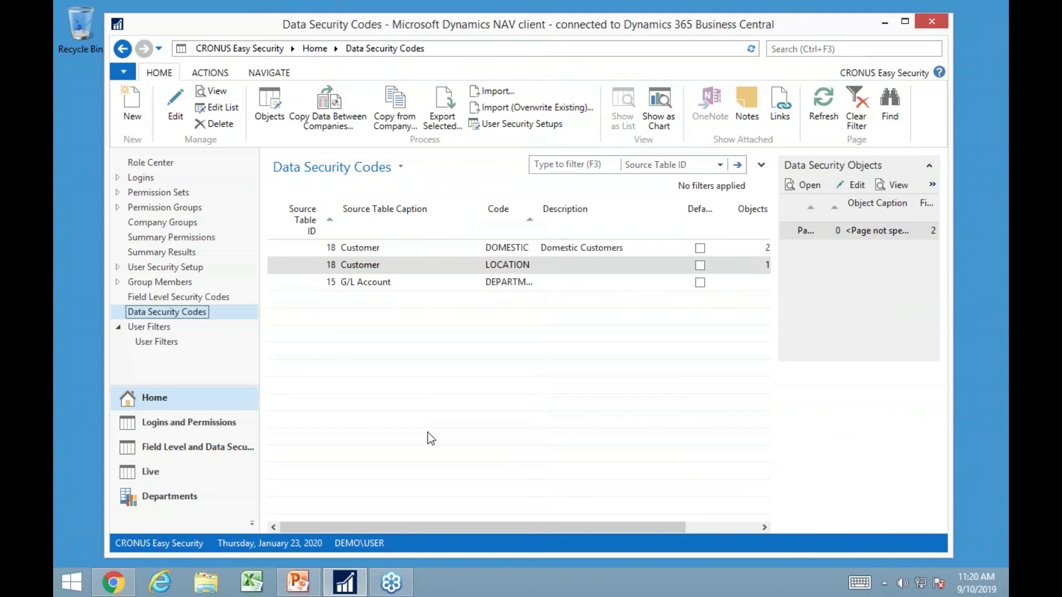
- Add a user security setup with blank User ID for table 15, a blank field level security code and data security code DEPARTMENT
{"action": "left_click", "coordinate": [160, 269]}
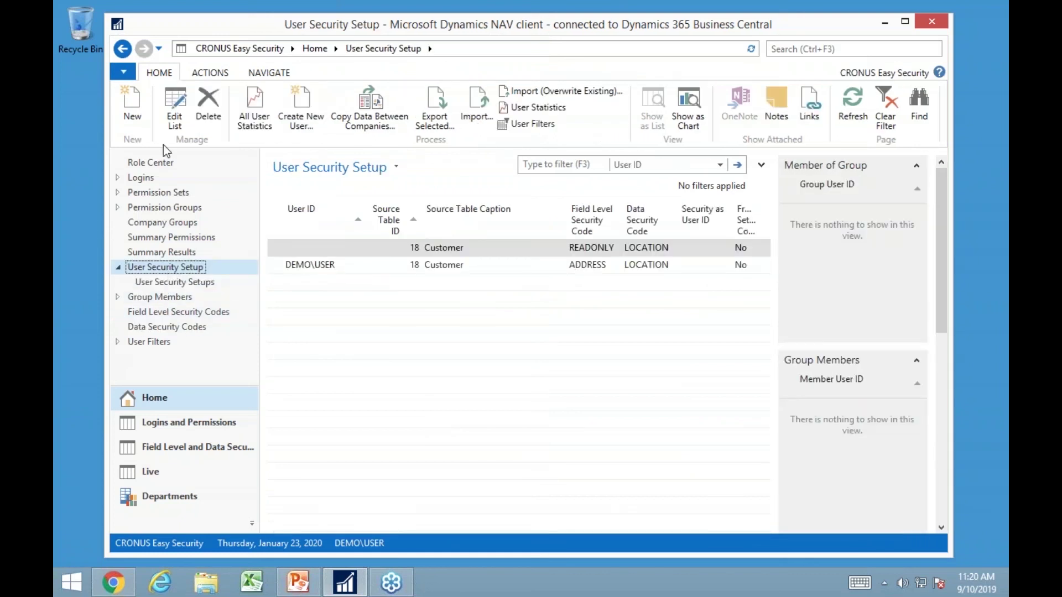
{"action": "left_click", "coordinate": [123, 111]}
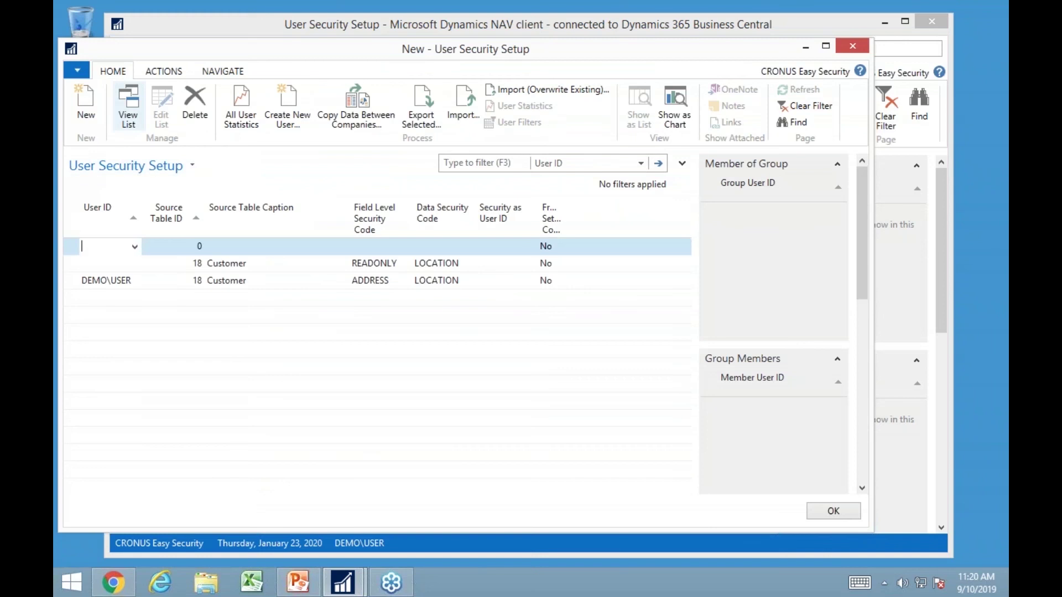
{"action": "type", "text": "15"}
{"action": "key", "text": "Tab"}
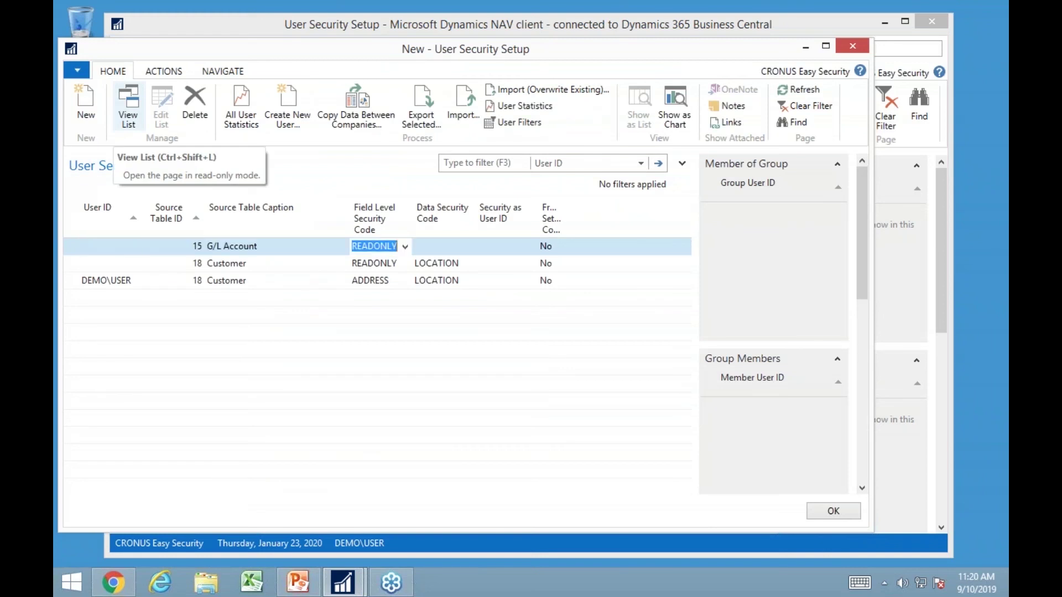
{"action": "key", "text": "Tab"}
{"action": "type", "text": "DEPARTMENT"}
{"action": "key", "text": "Tab"}
{"action": "key", "text": "shift+Tab"}
{"action": "key", "text": "shift+Tab"}
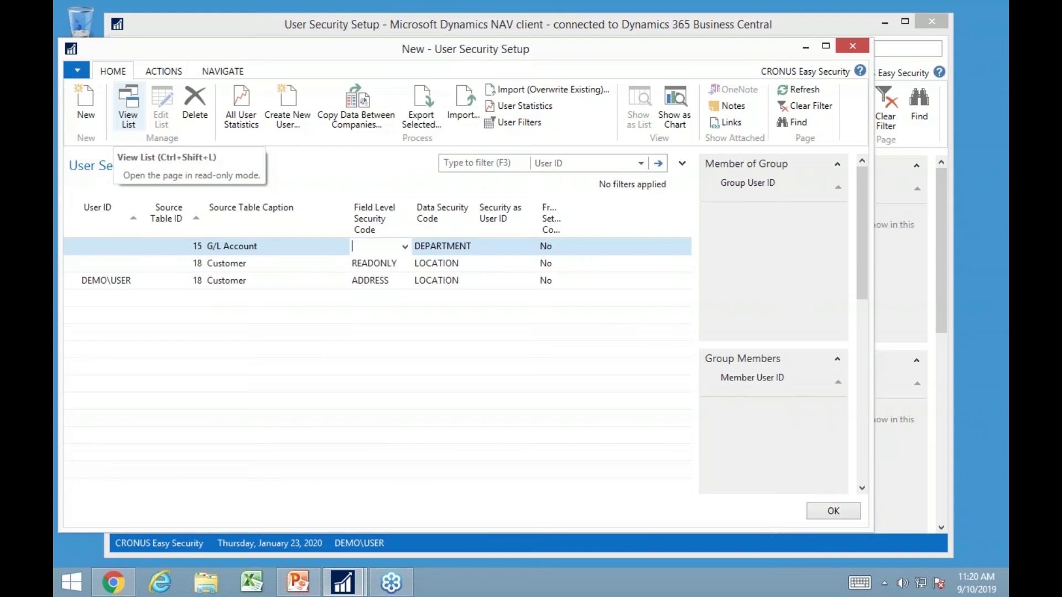
{"action": "key", "text": "Escape"}
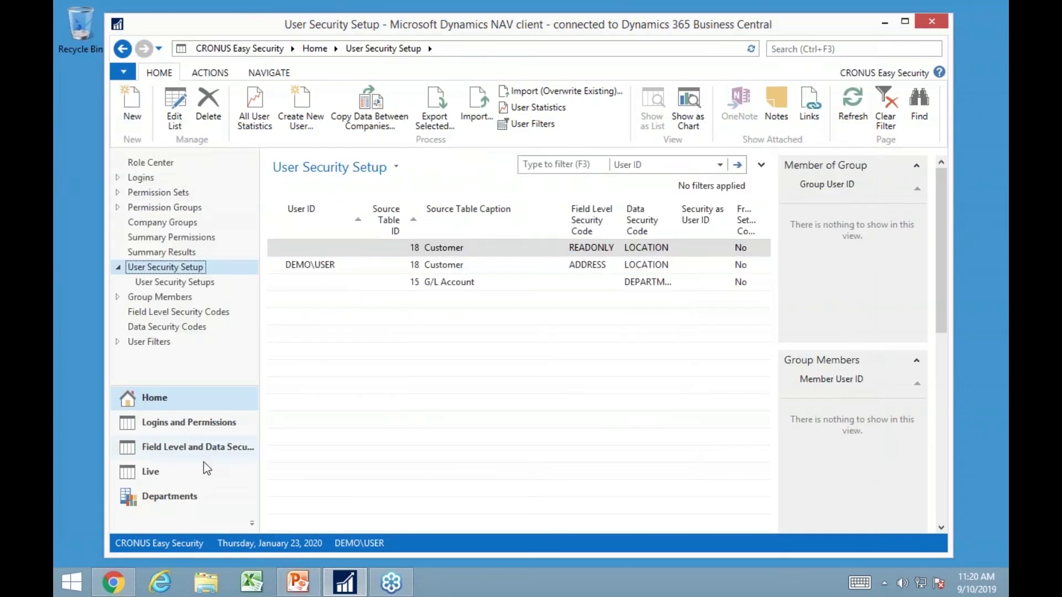
- Examine the net change of account 8110 Cleaning in the Chart of Accounts and its ledger entries under the new security setup
{"action": "left_click", "coordinate": [164, 495]}
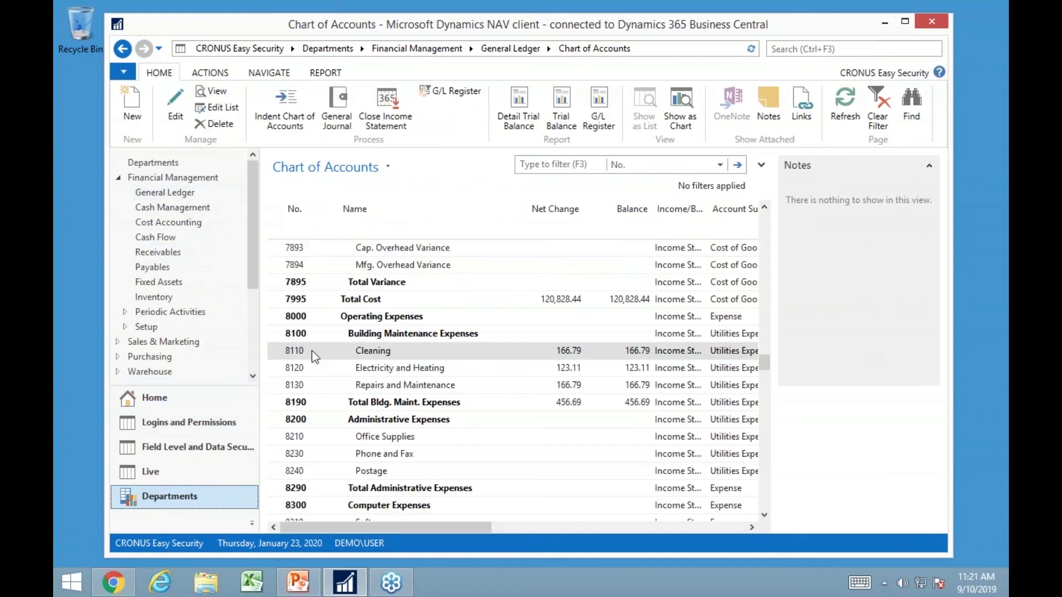
{"action": "left_click", "coordinate": [566, 357]}
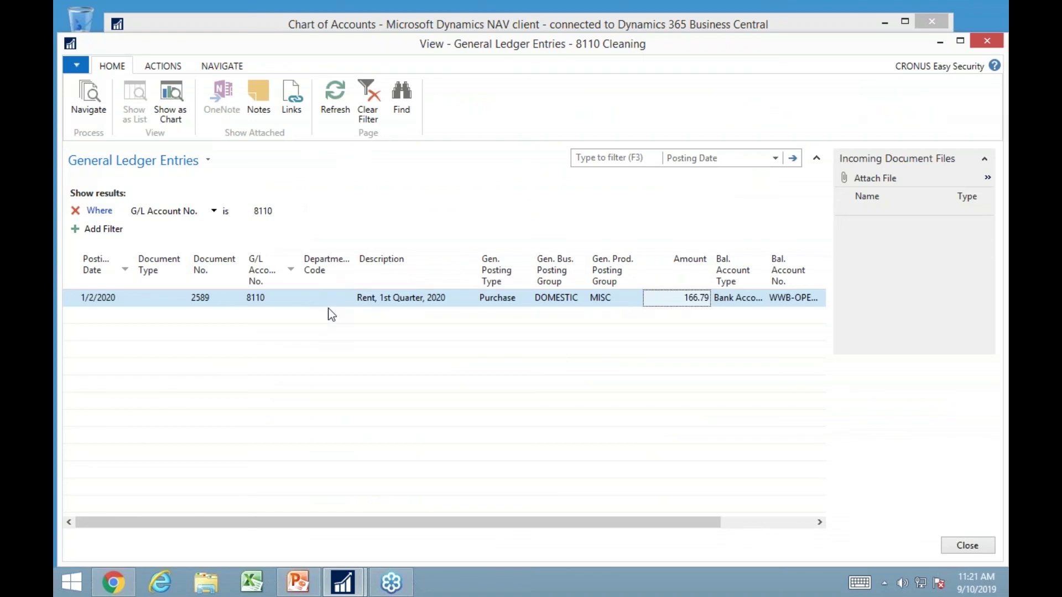
{"action": "key", "text": "Escape"}
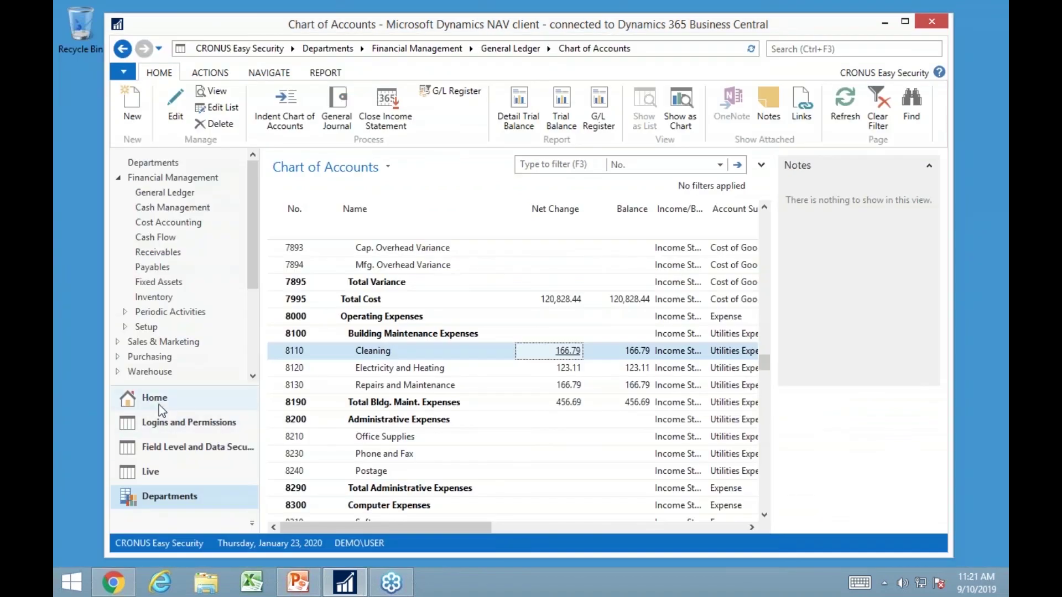
- Set the Department Code user filter to A&B on the line with the blank User ID
{"action": "left_click", "coordinate": [158, 405]}
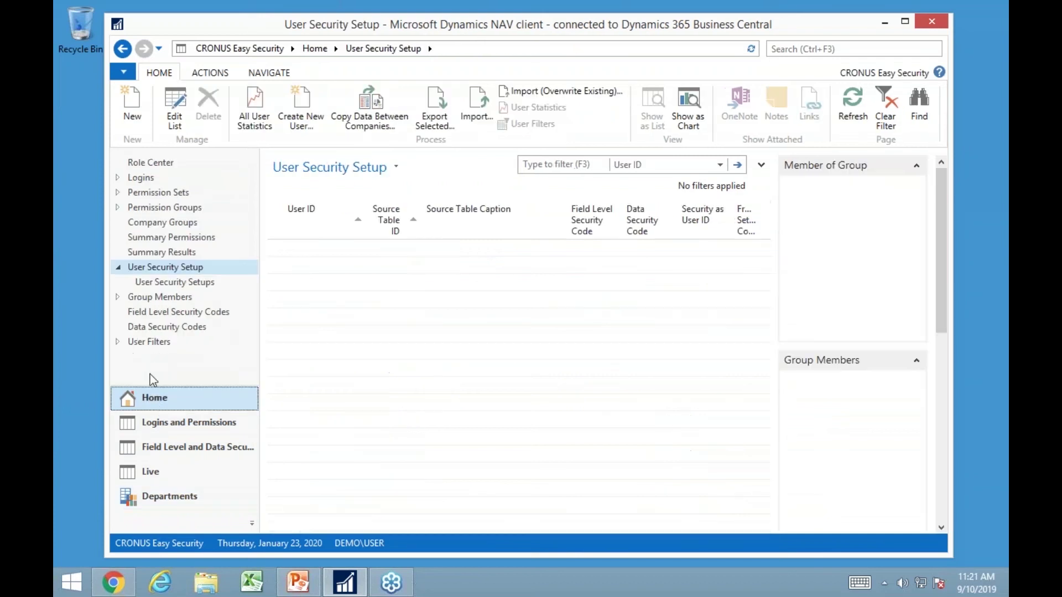
{"action": "left_click", "coordinate": [150, 341]}
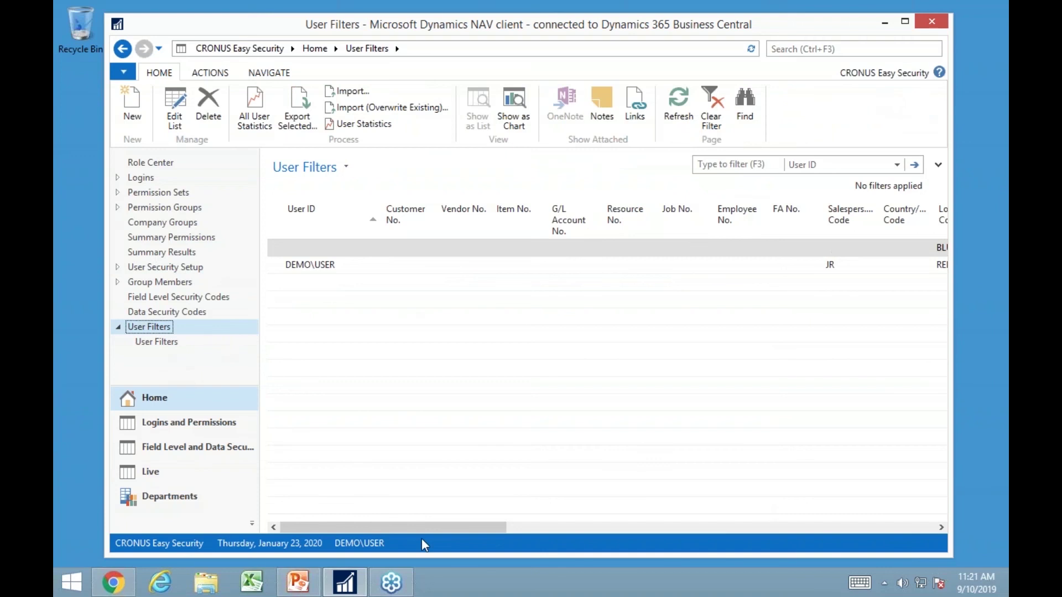
{"action": "left_click_drag", "start_coordinate": [425, 528], "coordinate": [573, 524]}
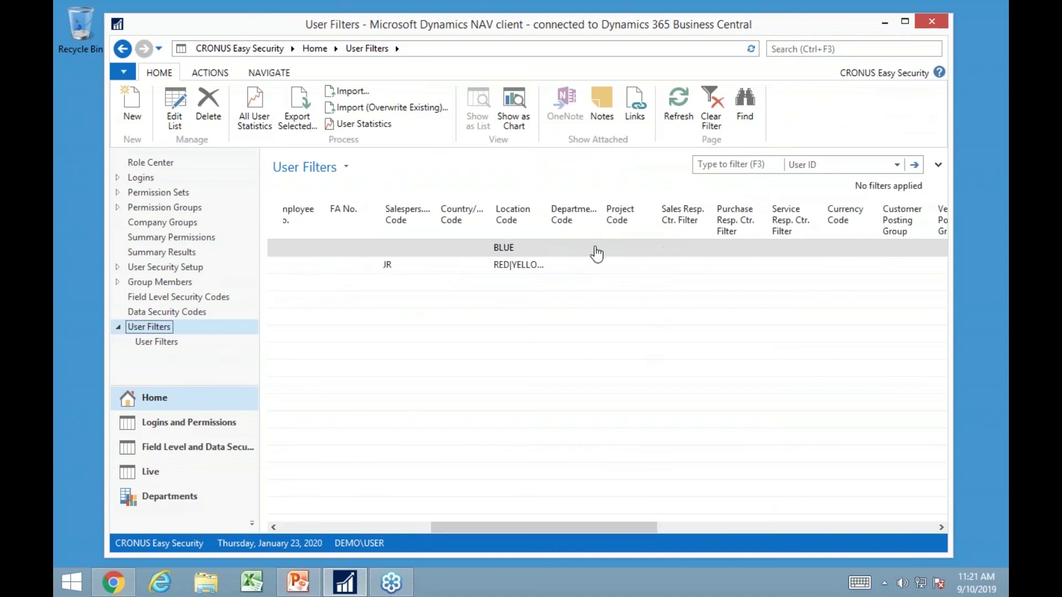
{"action": "left_click", "coordinate": [171, 110]}
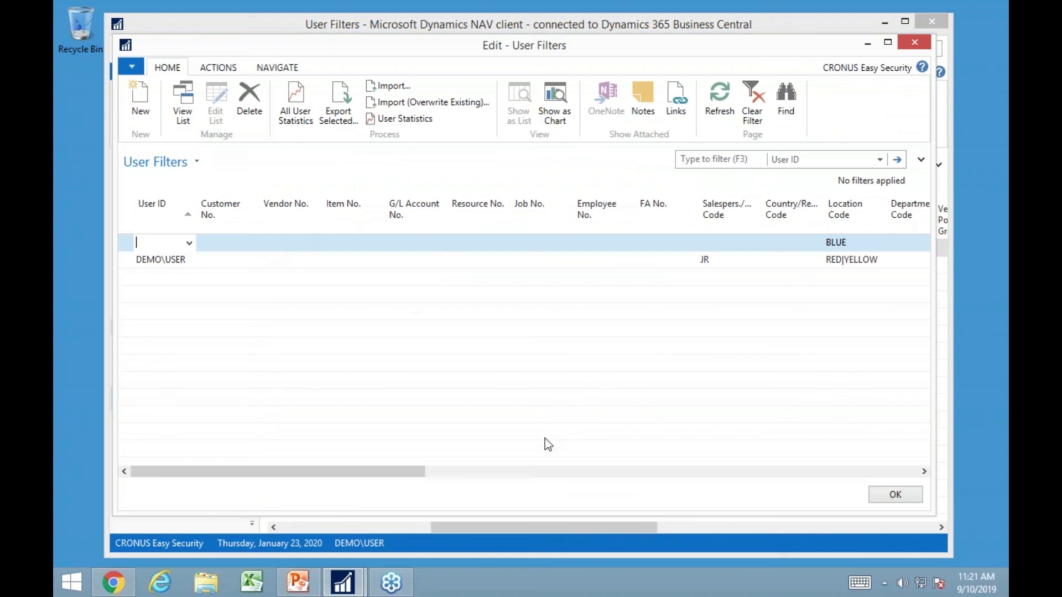
{"action": "left_click", "coordinate": [538, 473]}
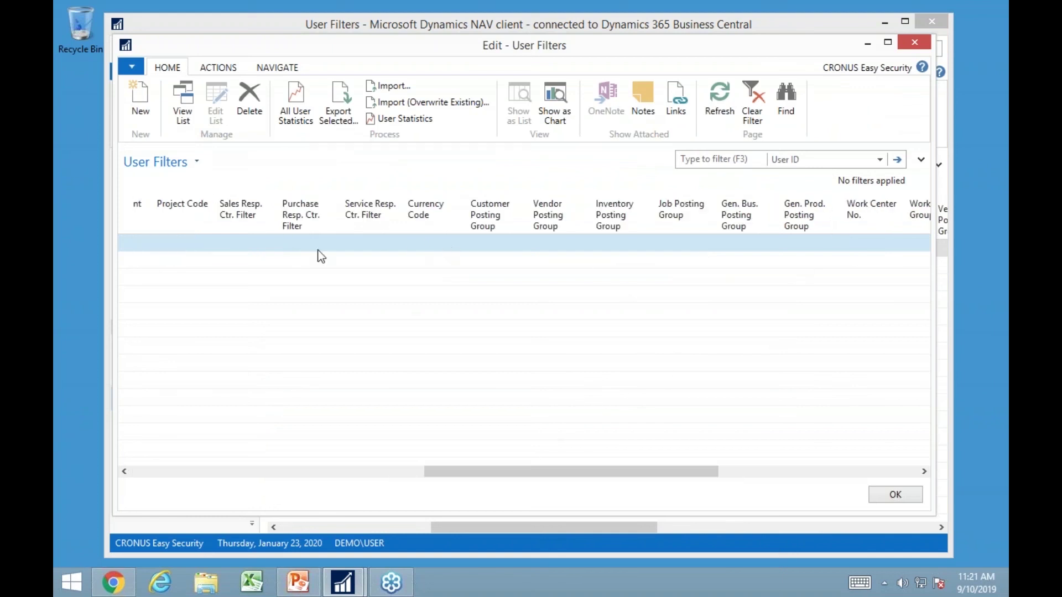
{"action": "left_click_drag", "start_coordinate": [476, 472], "coordinate": [376, 479]}
{"action": "left_click", "coordinate": [385, 243]}
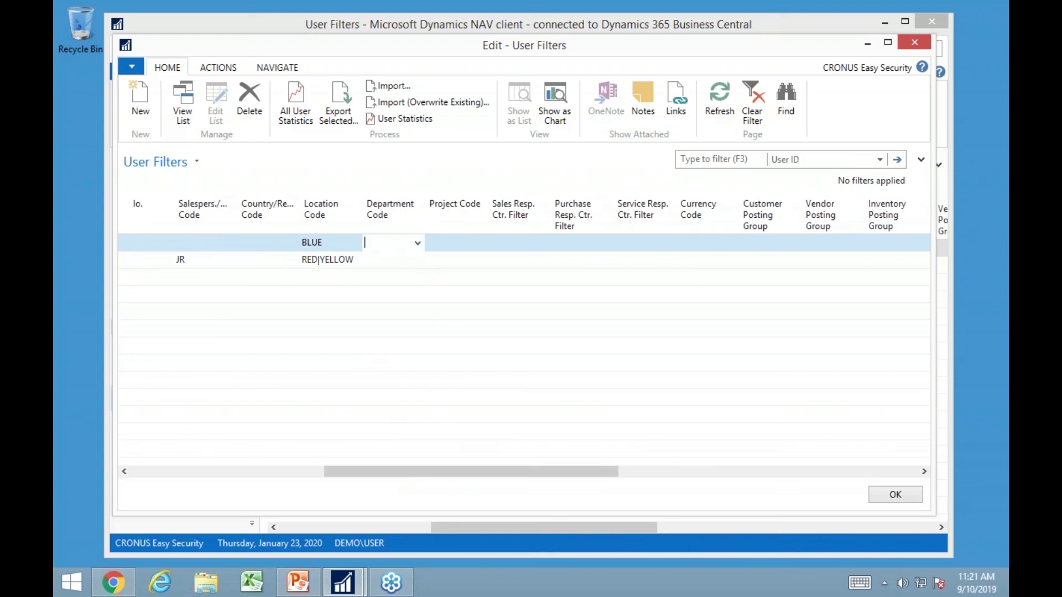
{"action": "type", "text": "a&B"}
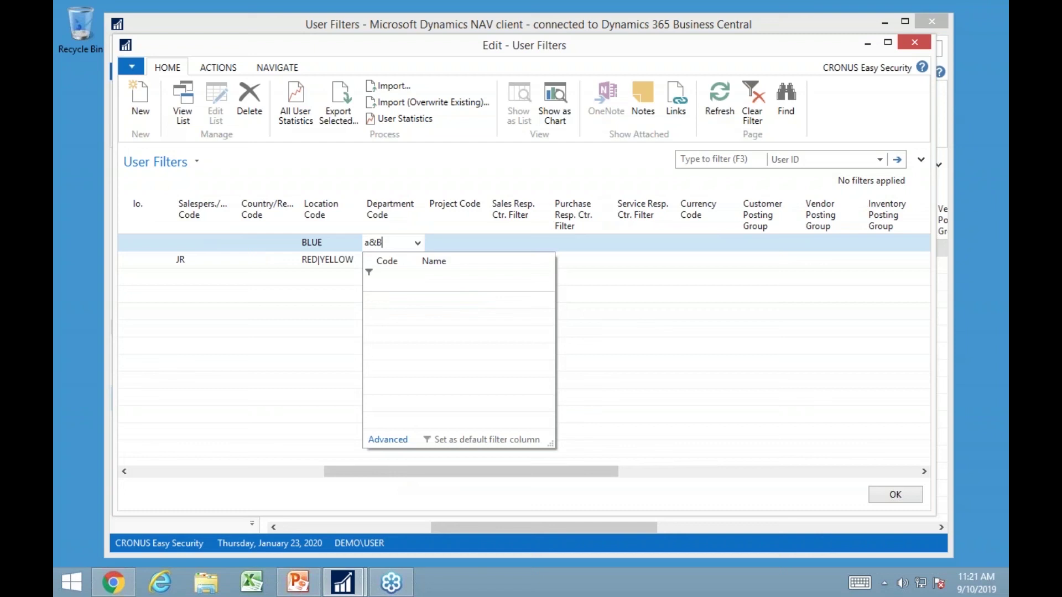
{"action": "key", "text": "Tab"}
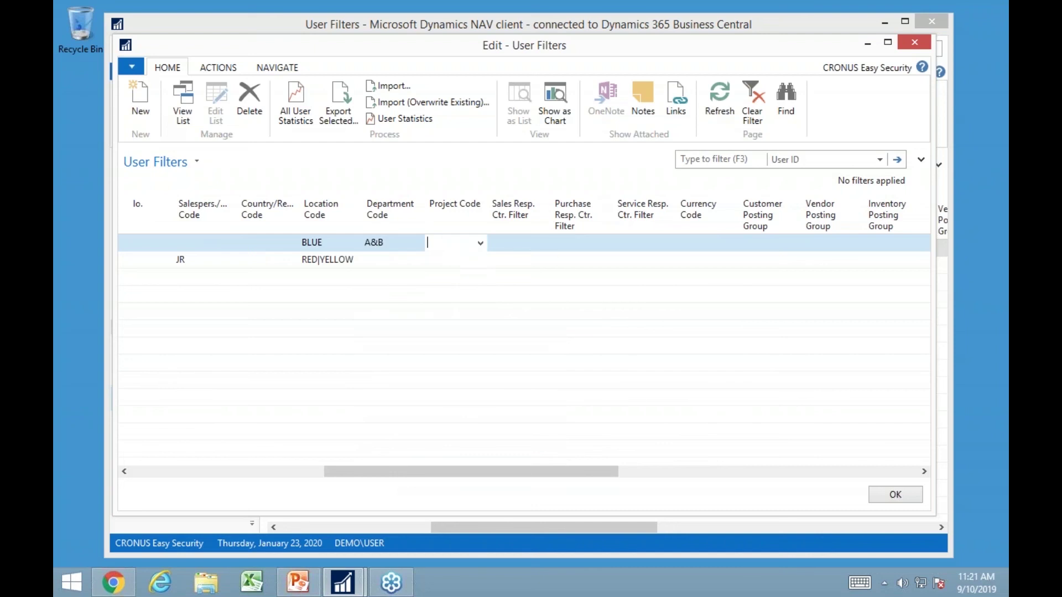
- Set the demo user's Department Code filter to PROD and close the user filter editing
{"action": "key", "text": "Down"}
{"action": "key", "text": "shift+Tab"}
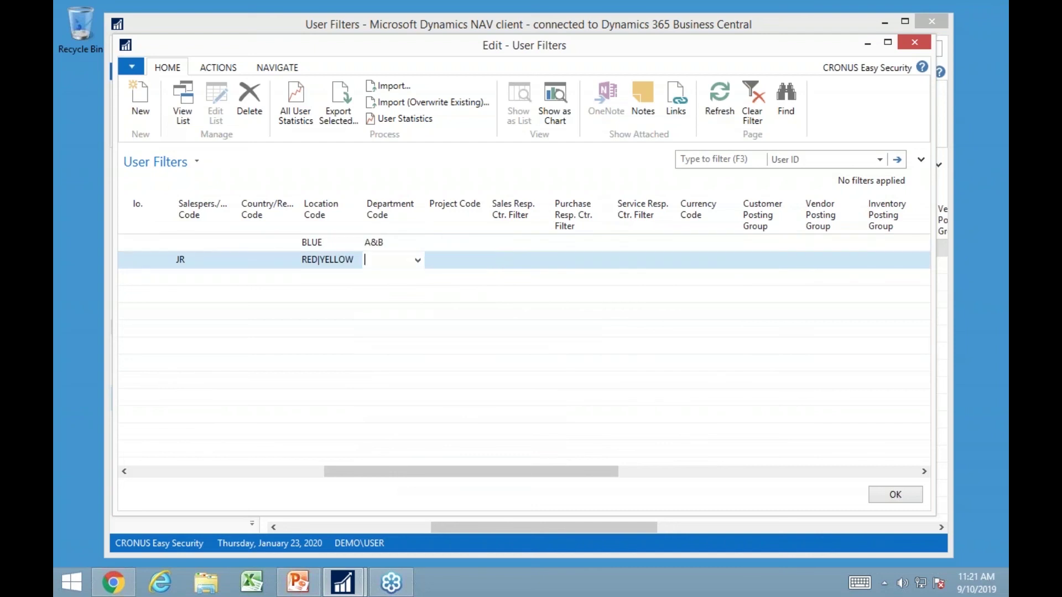
{"action": "left_click", "coordinate": [417, 260]}
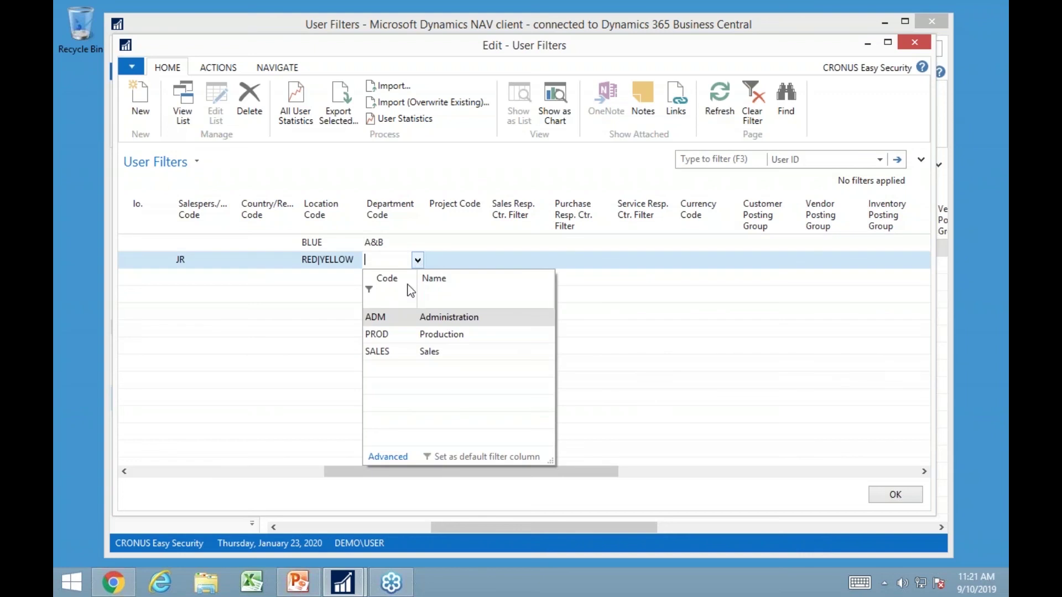
{"action": "left_click", "coordinate": [390, 334]}
{"action": "key", "text": "Tab"}
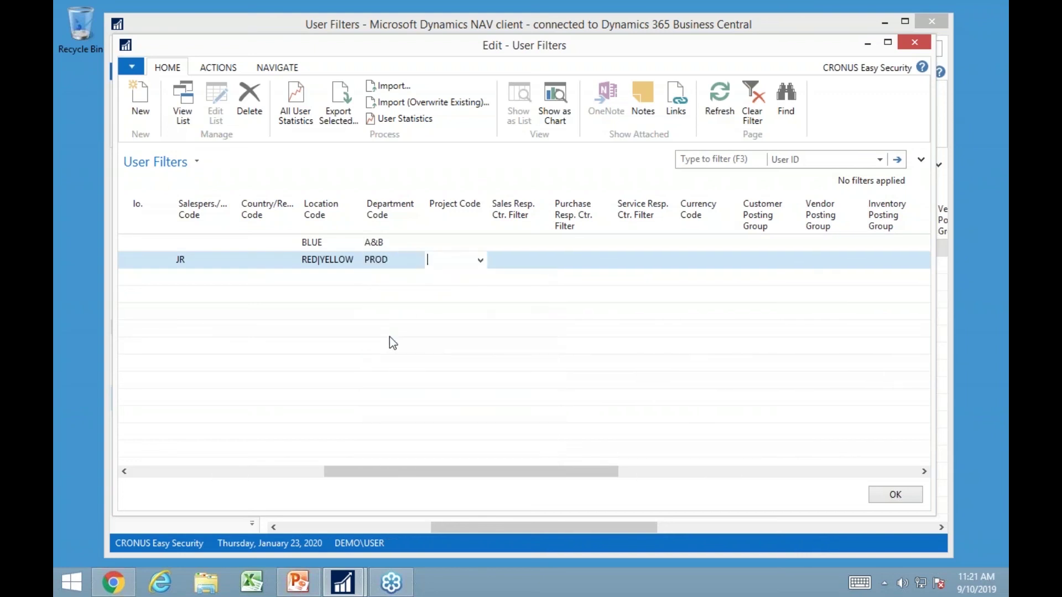
{"action": "key", "text": "shift+Tab"}
{"action": "key", "text": "shift+Tab"}
{"action": "key", "text": "shift+Tab"}
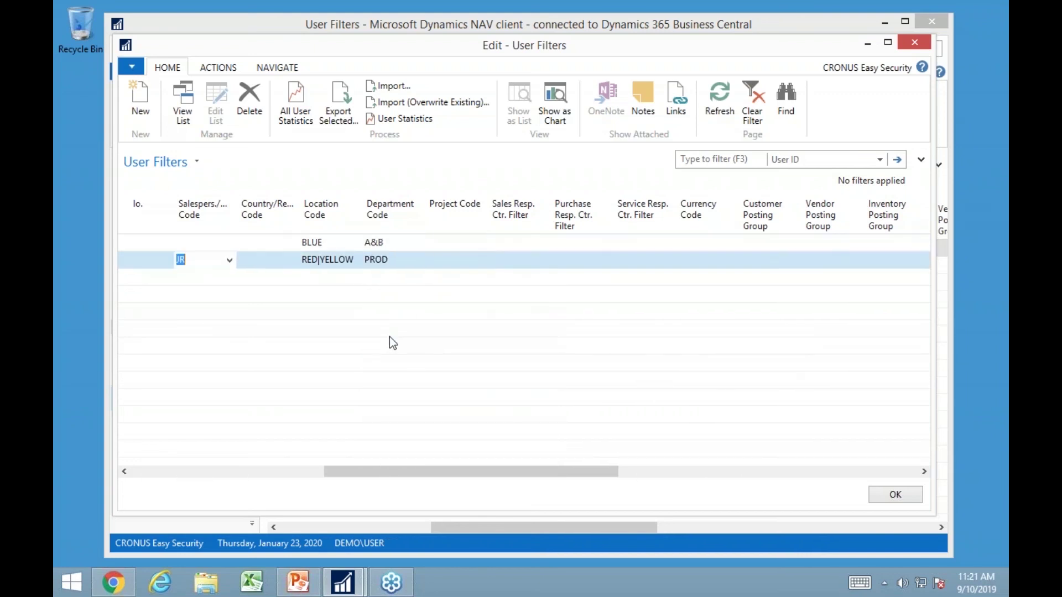
{"action": "key", "text": "Up"}
{"action": "key", "text": "Tab"}
{"action": "key", "text": "Tab"}
{"action": "key", "text": "Tab"}
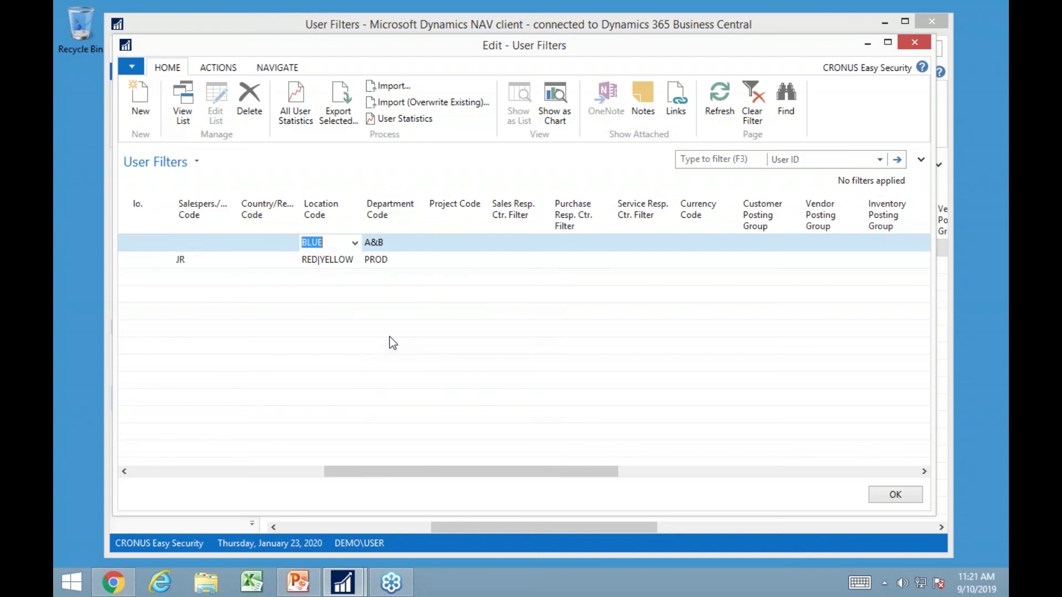
{"action": "key", "text": "Down"}
{"action": "key", "text": "Up"}
{"action": "key", "text": "Escape"}
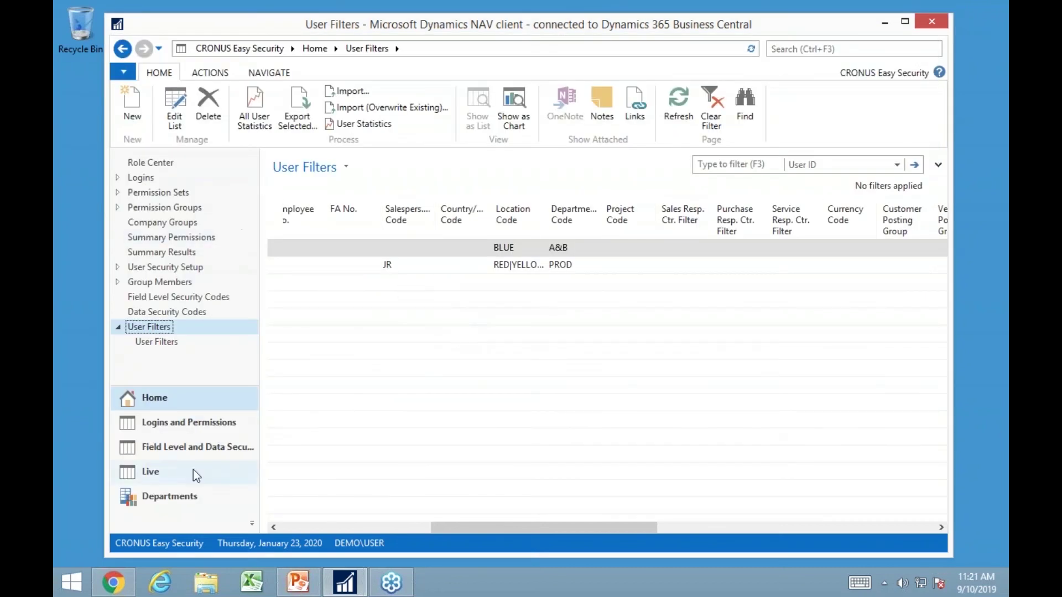
- Check the balances in the Chart of Accounts and the department codes of account 8110's ledger entries, and return to the Role Center
{"action": "left_click", "coordinate": [185, 500]}
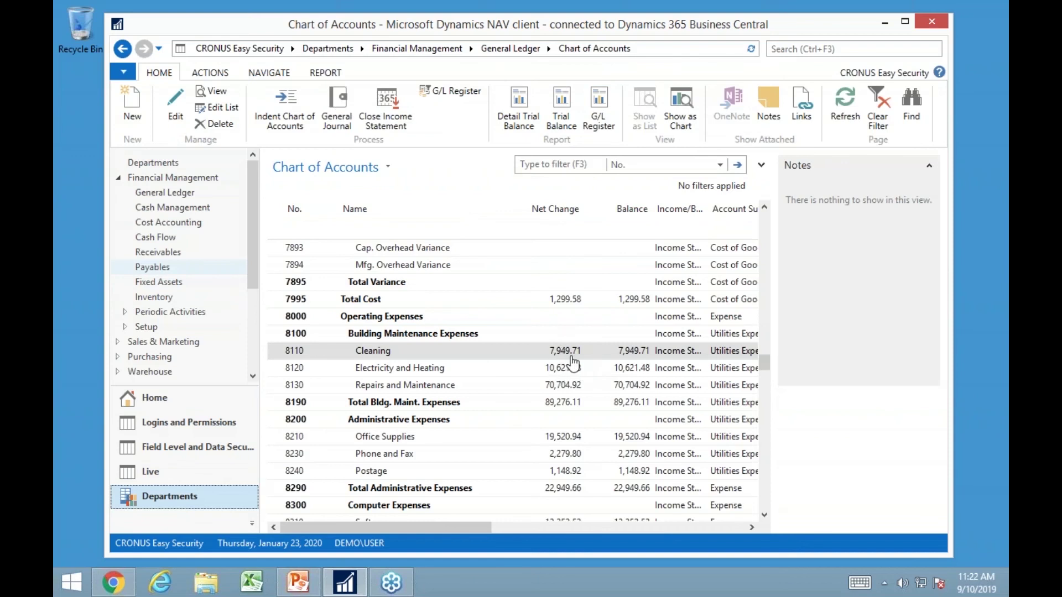
{"action": "left_click", "coordinate": [571, 363]}
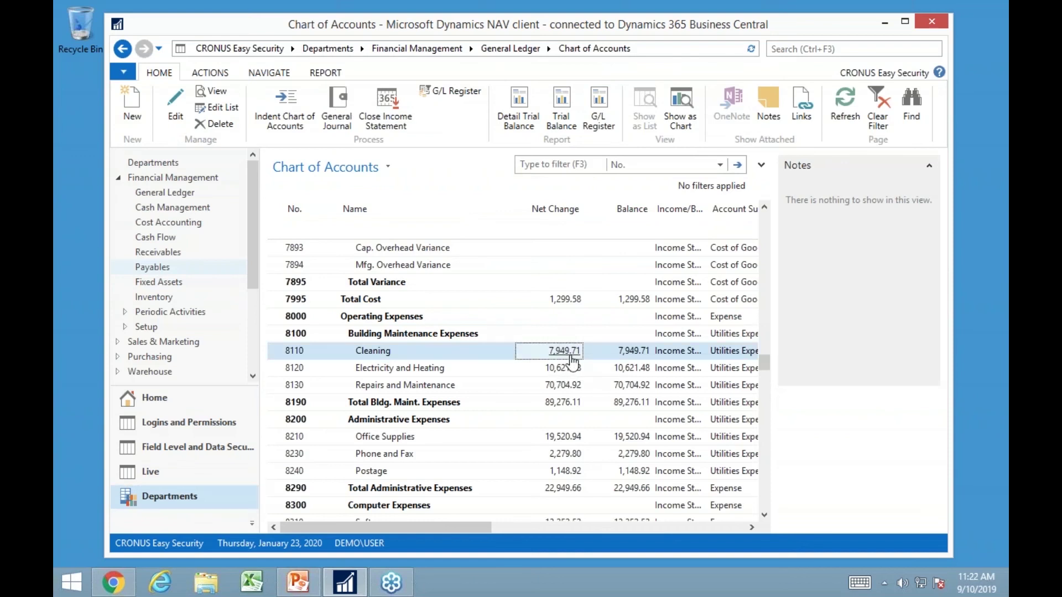
{"action": "left_click", "coordinate": [565, 352]}
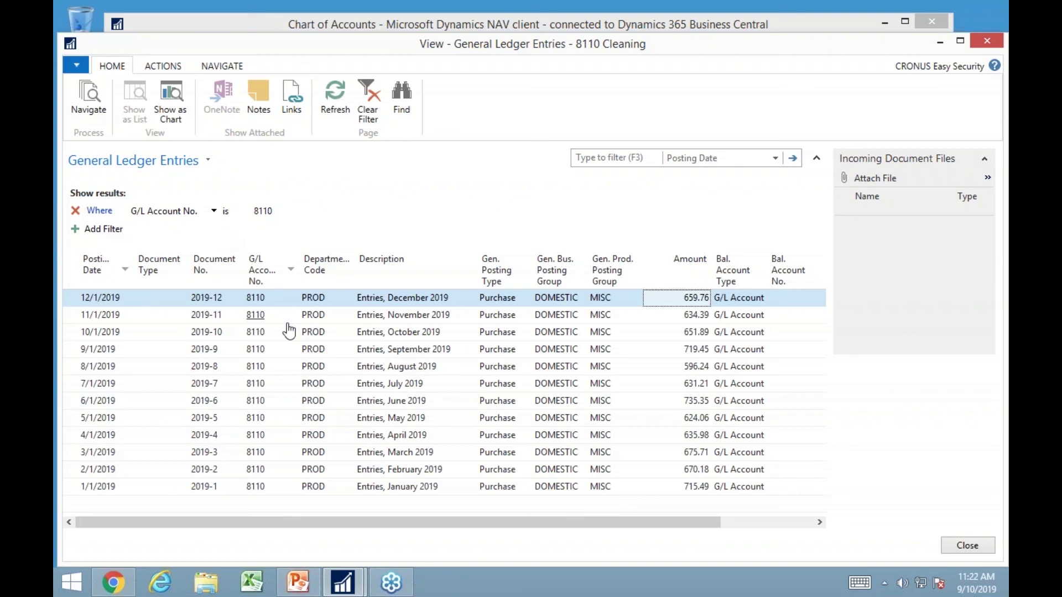
{"action": "left_click", "coordinate": [977, 45]}
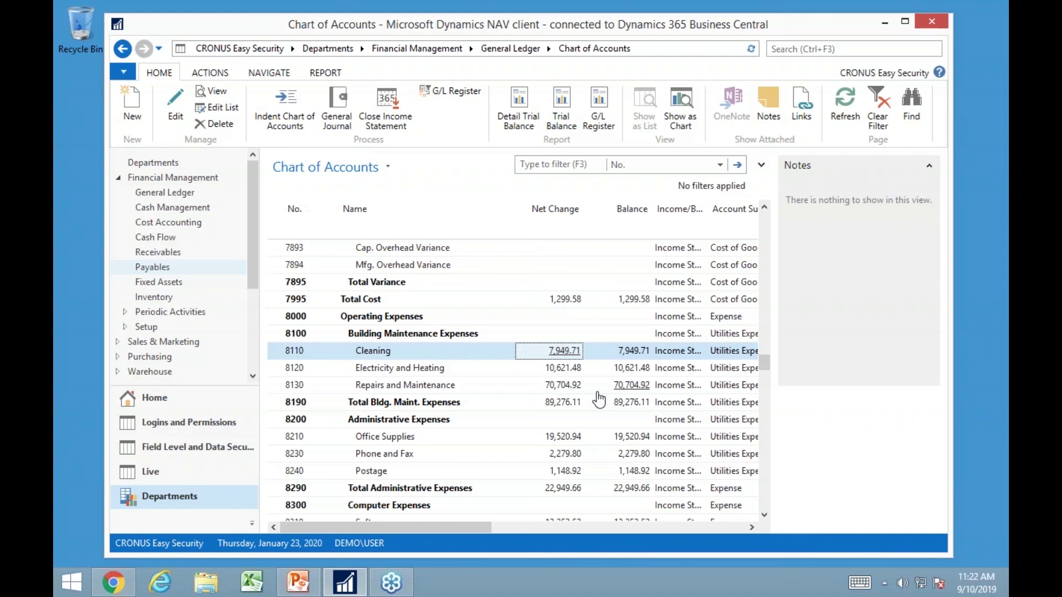
{"action": "left_click", "coordinate": [154, 397]}
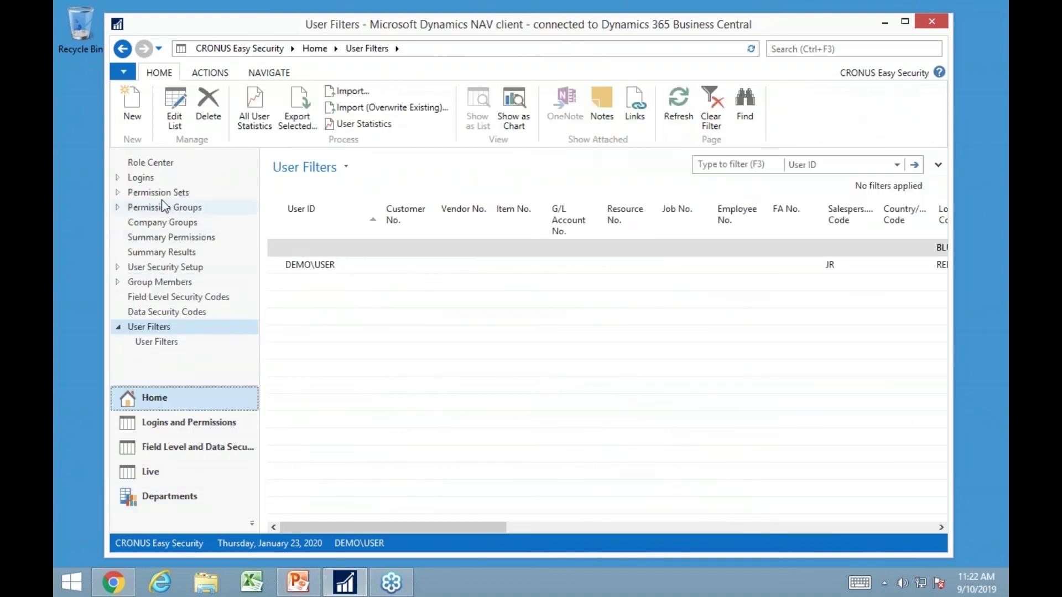
{"action": "left_click", "coordinate": [146, 165]}
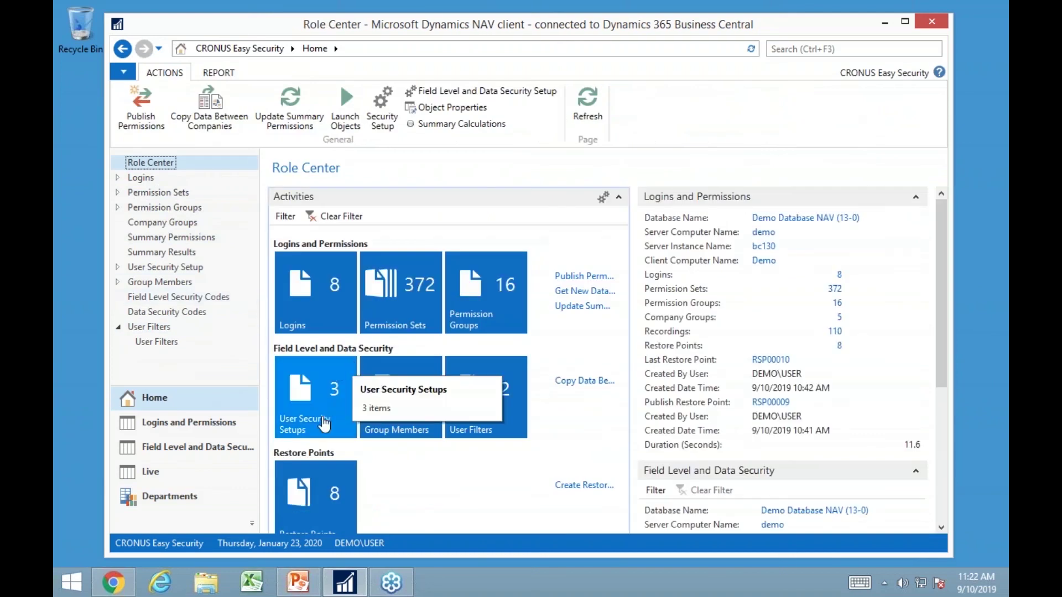
- Switch to PowerPoint, start the slide show from the Demonstration slide and advance to the NAV Easy Security Pricing slide
{"action": "left_click", "coordinate": [303, 590]}
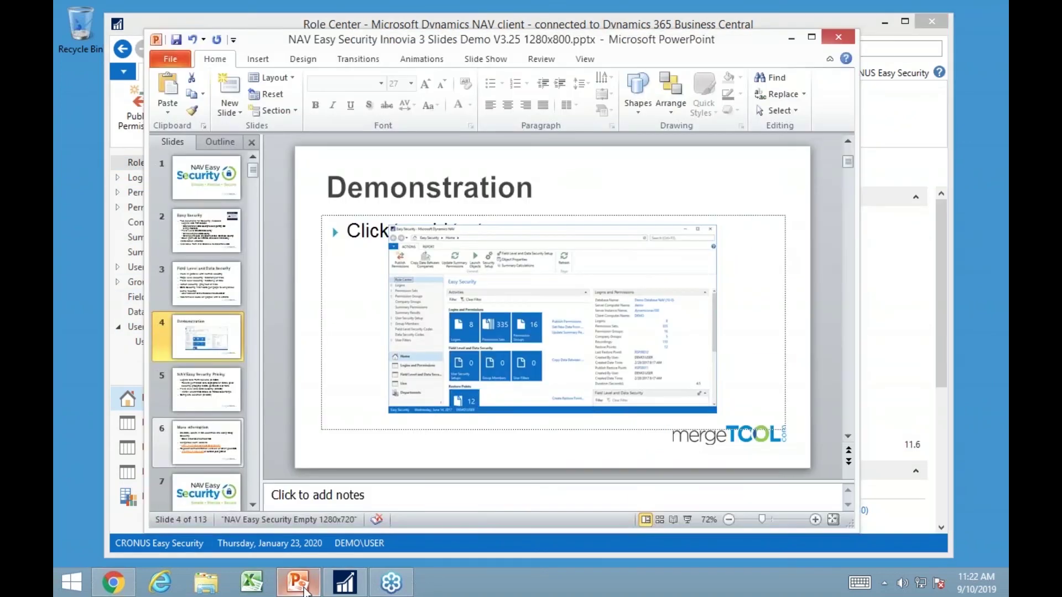
{"action": "left_click", "coordinate": [688, 519]}
{"action": "left_click", "coordinate": [383, 193]}
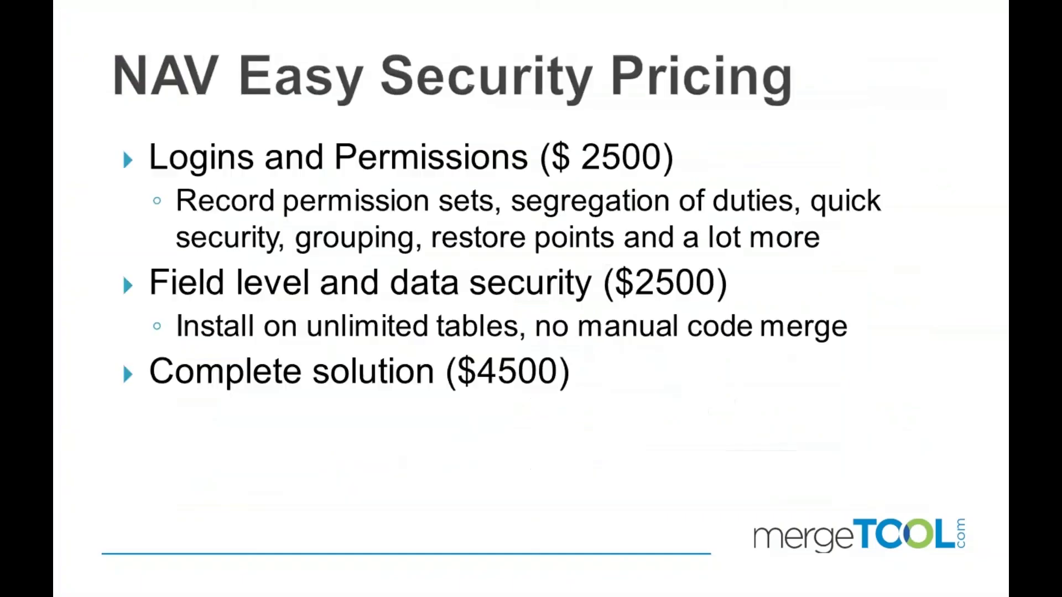